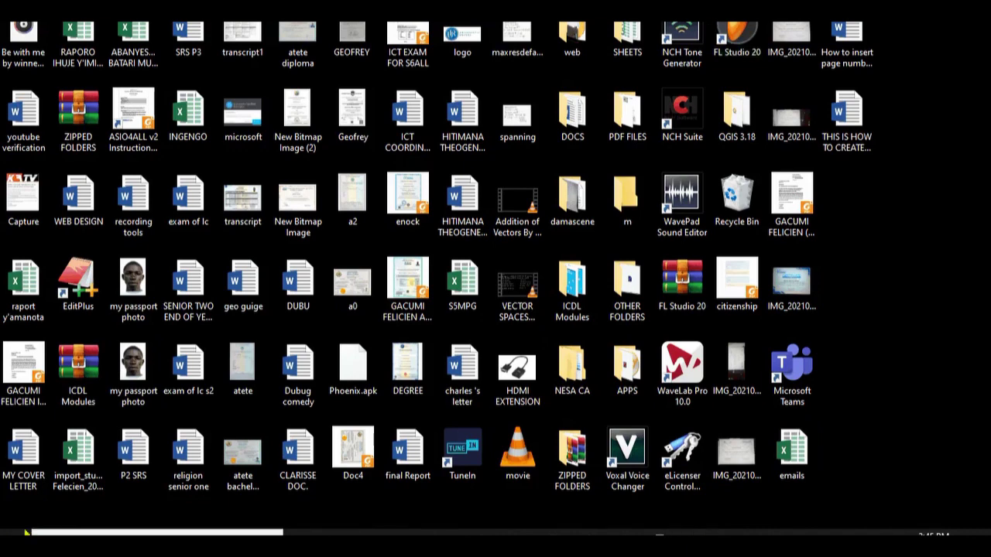
- Launch Excel 2016 and maximize its start window
click(25, 532)
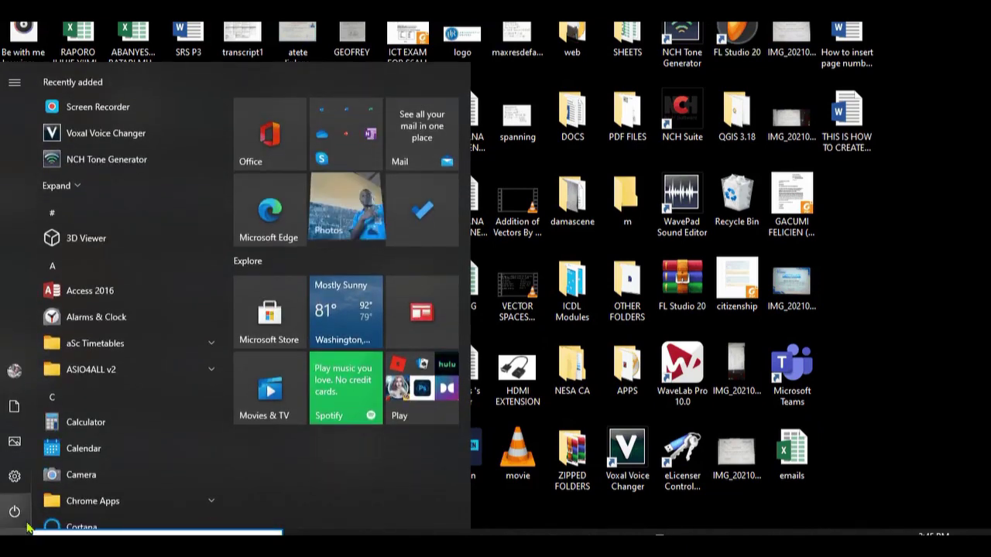
mouse_move(27, 527)
text(e)
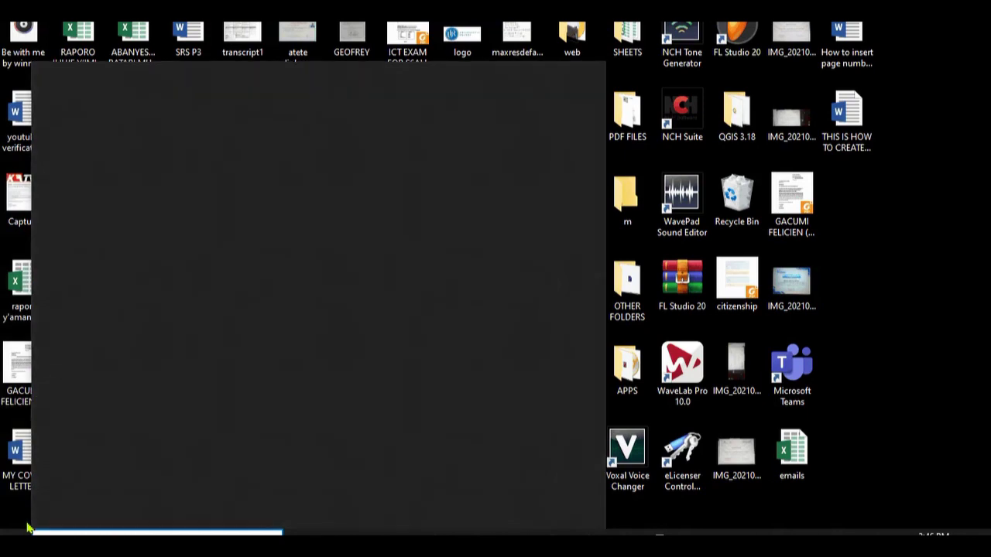
text(x)
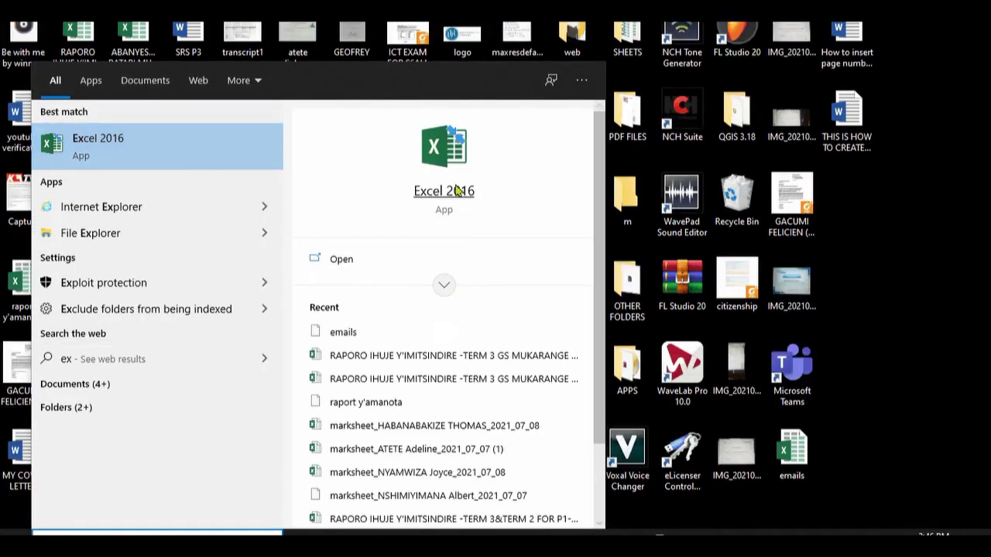
click(442, 193)
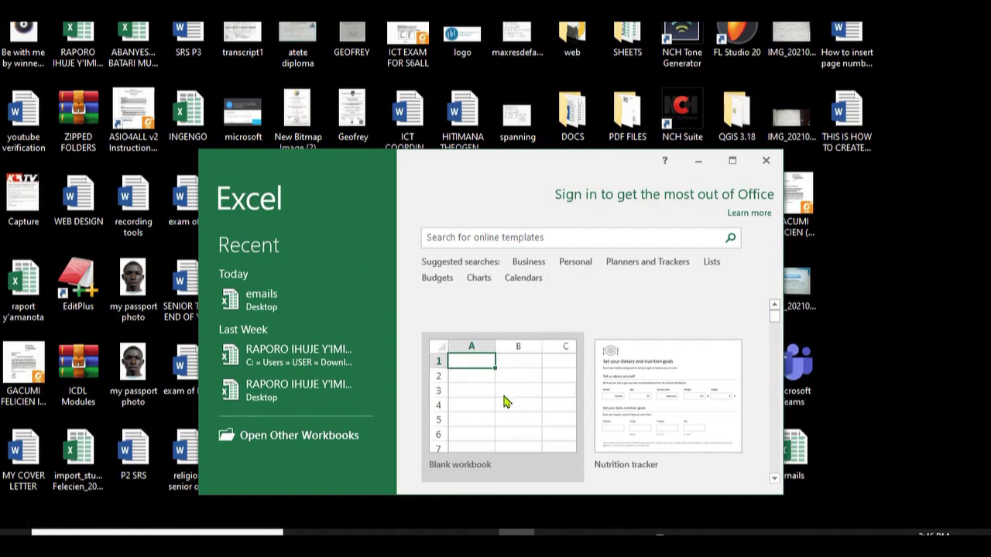
click(732, 161)
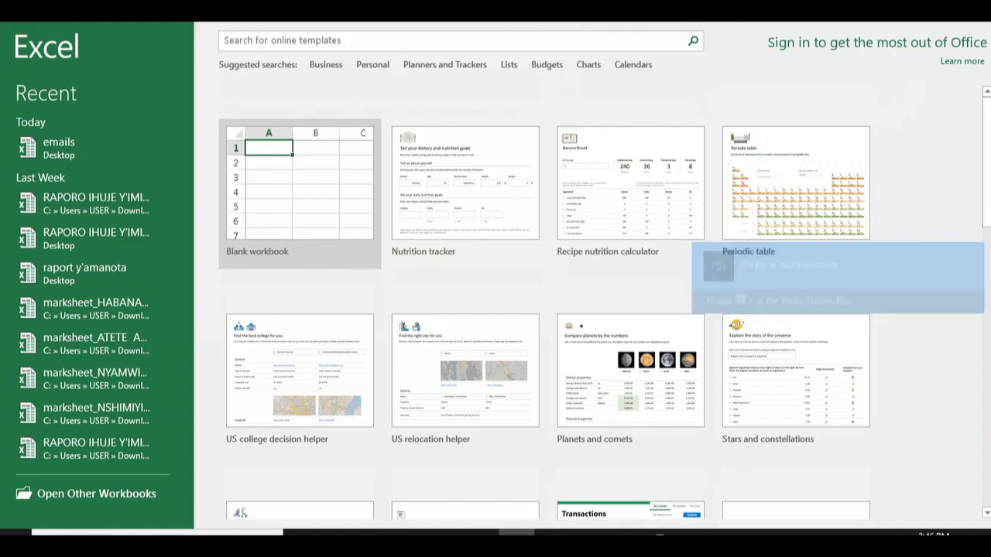
- Create a new blank workbook from the Excel start screen
click(973, 41)
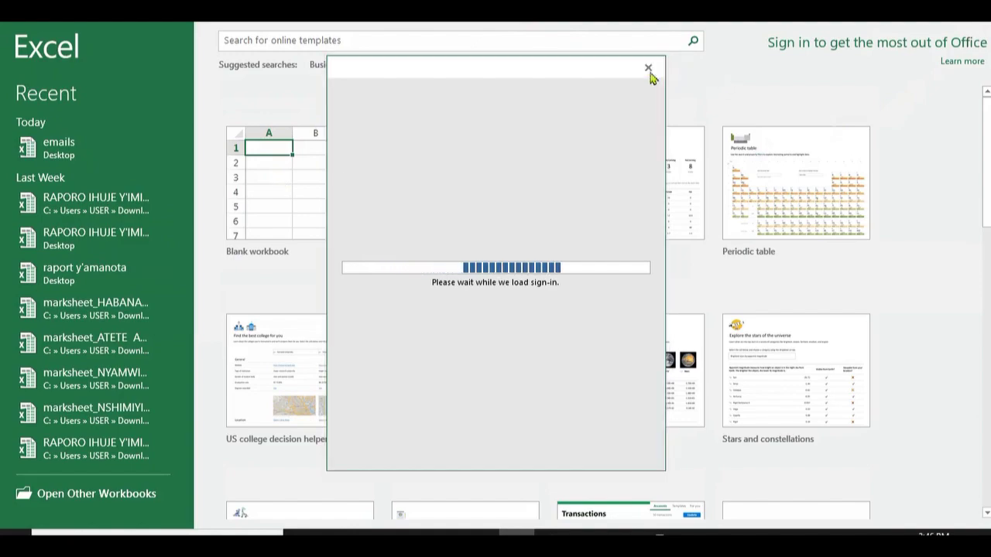
click(655, 71)
click(306, 169)
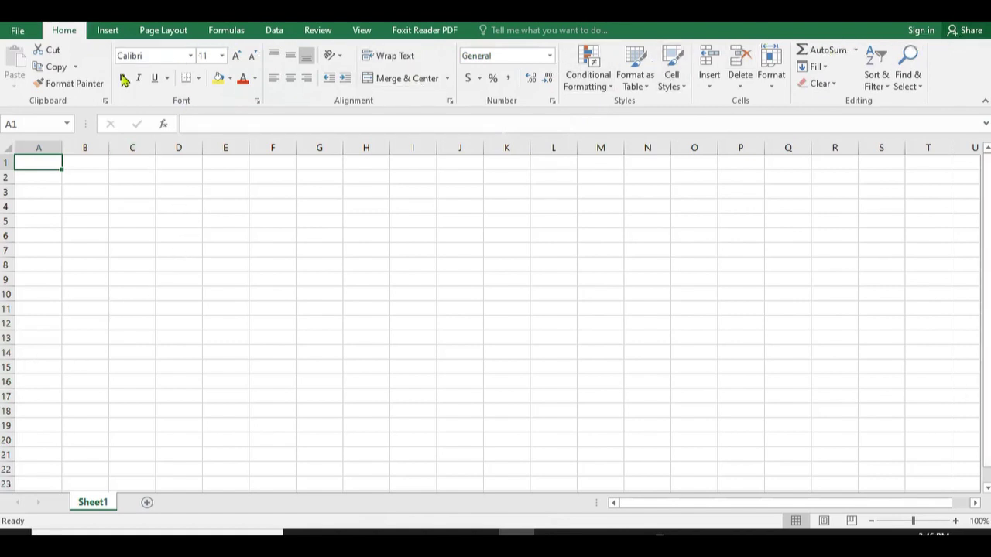
- Zoom the empty worksheet in to 240%
click(130, 191)
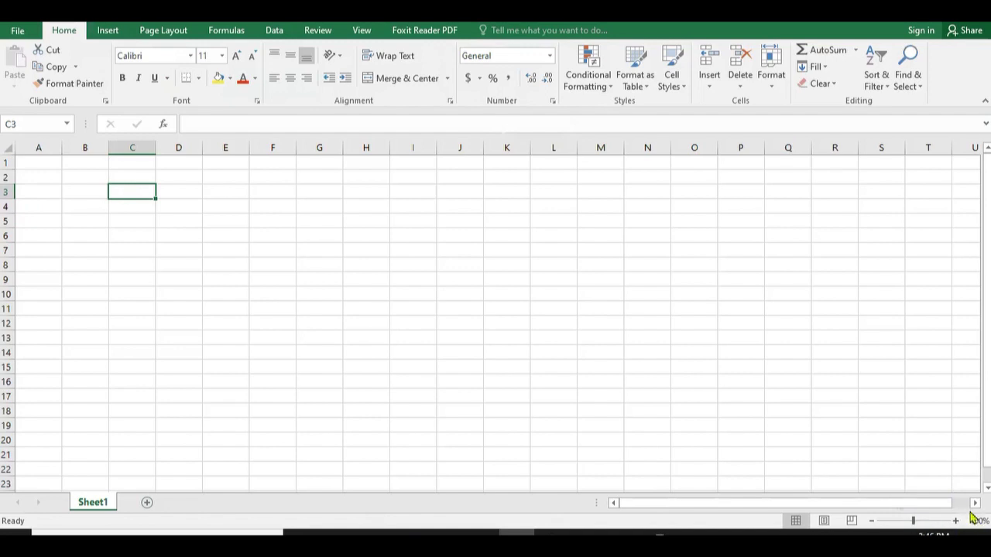
click(958, 524)
click(959, 524)
click(959, 524)
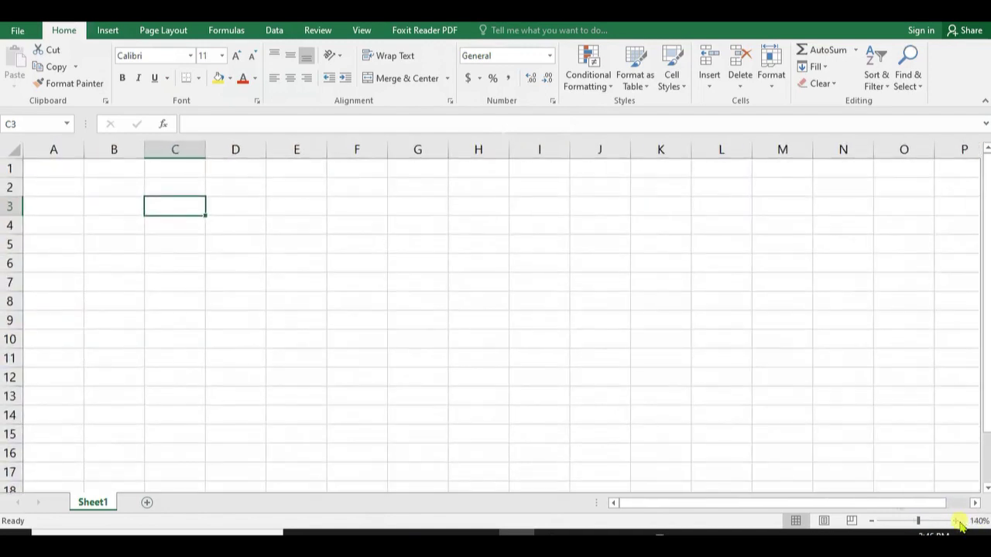
click(958, 524)
click(958, 524)
click(959, 524)
click(959, 524)
click(959, 524)
click(958, 523)
click(959, 524)
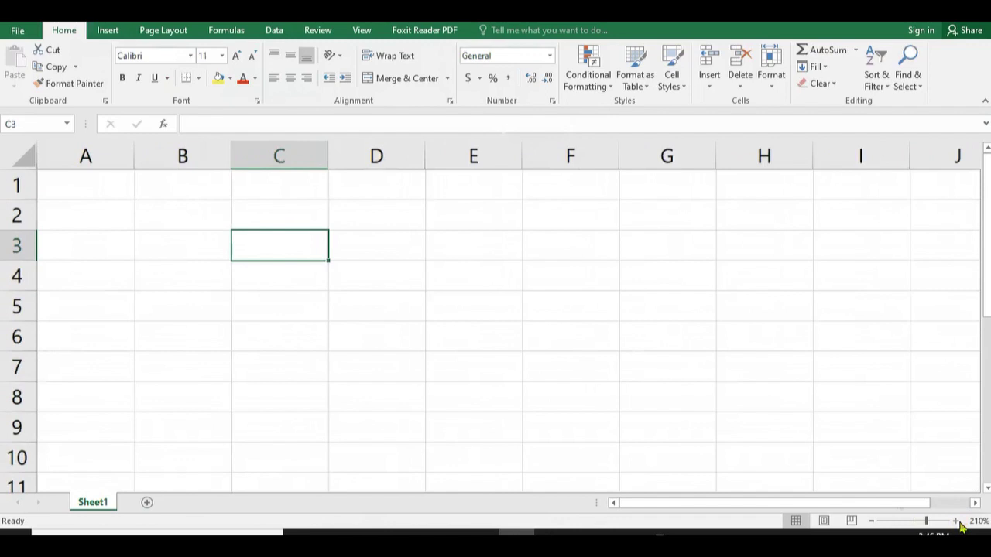
click(959, 524)
click(959, 524)
click(959, 524)
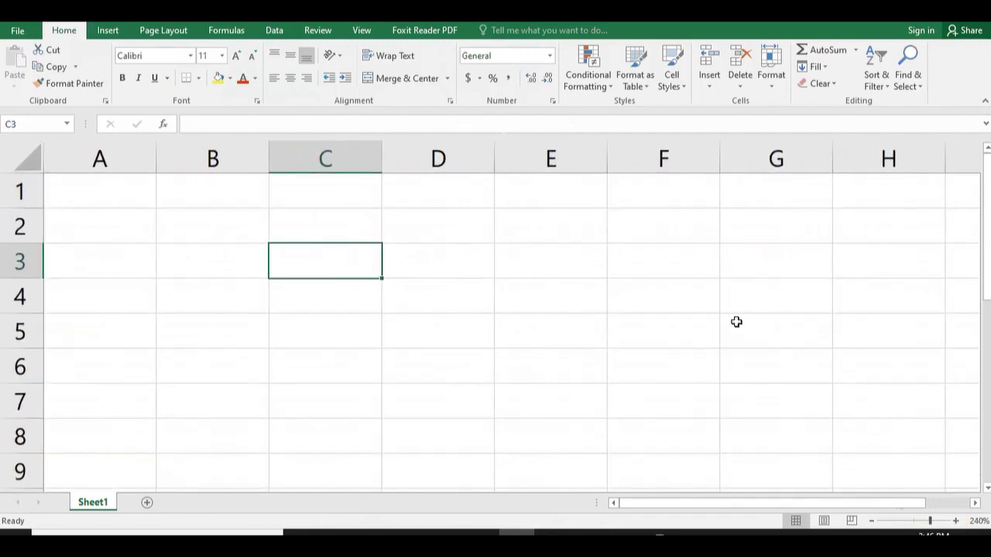
click(194, 211)
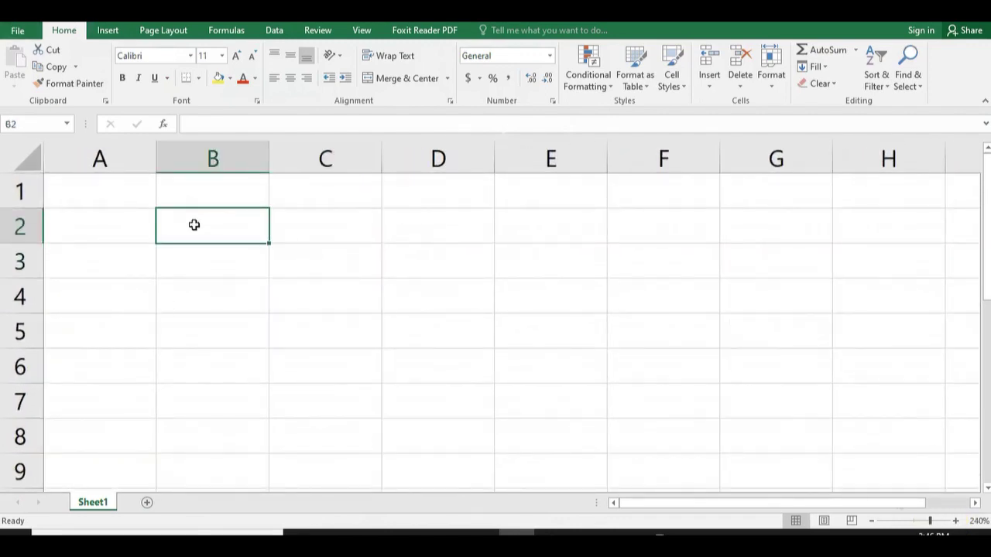
text(subjec)
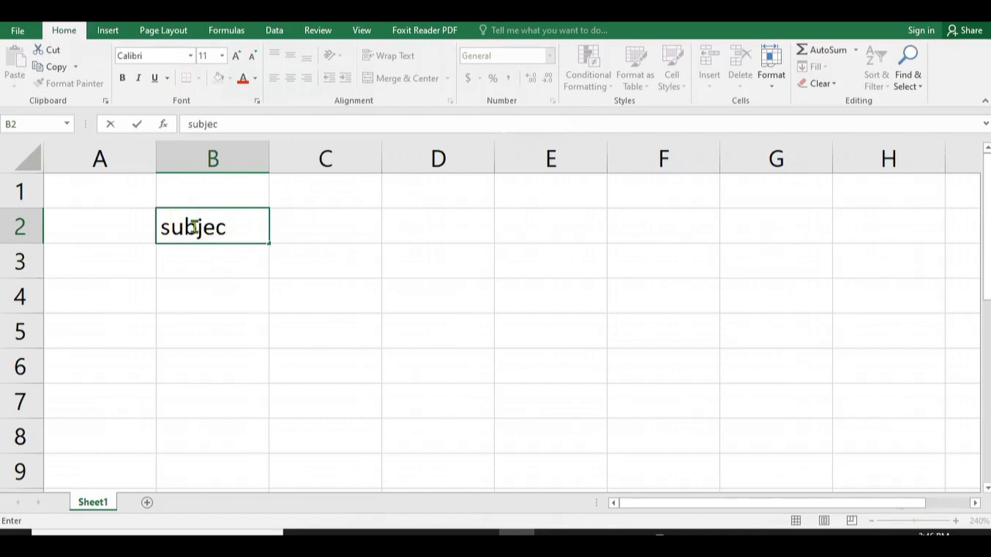
key(BackSpace)
key(BackSpace)
key(BackSpace)
key(BackSpace)
key(BackSpace)
key(BackSpace)
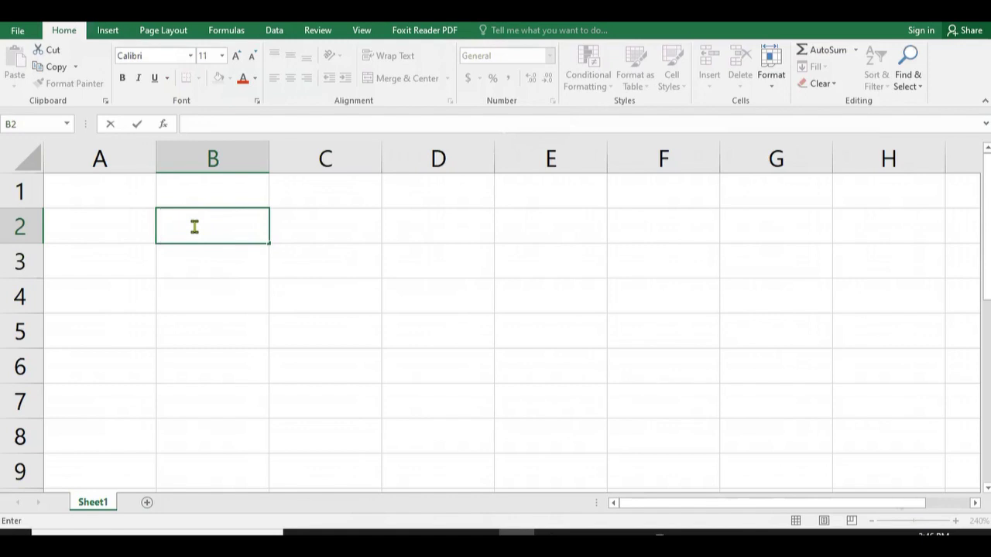
text(NAM)
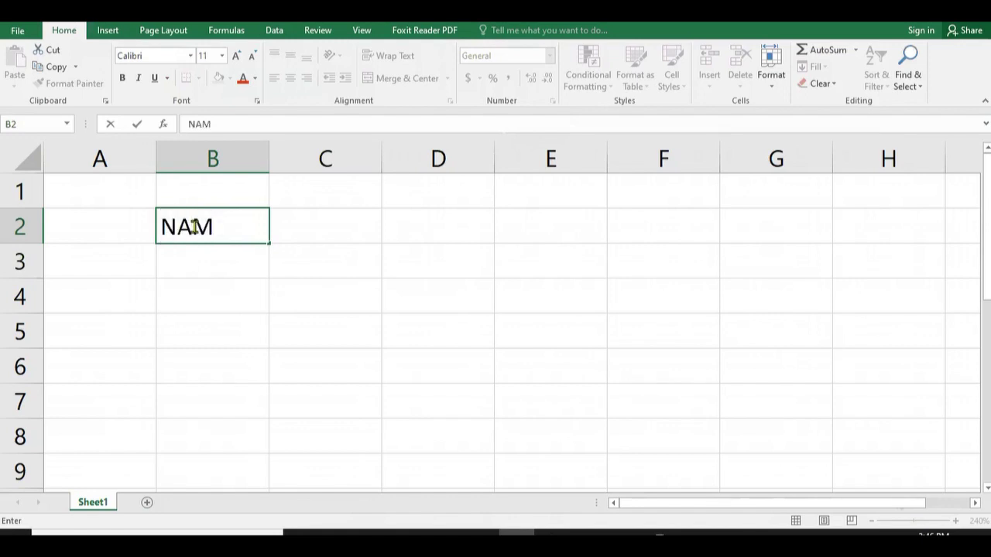
text(ES)
key(BackSpace)
key(BackSpace)
key(BackSpace)
key(BackSpace)
key(BackSpace)
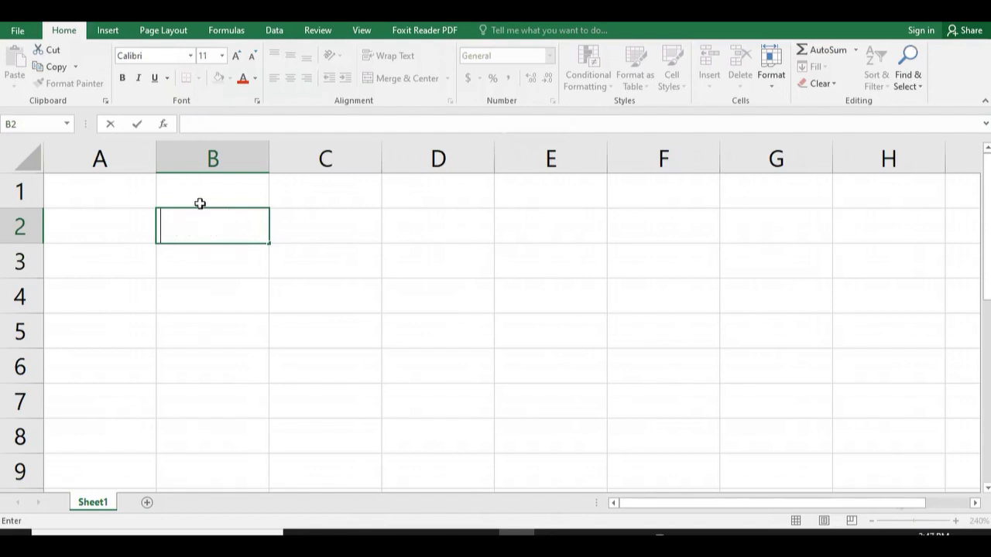
- Enter the title "FORMULA AND FUNCTIONS IN EXCEL" in cell B1
click(200, 204)
text(FOR)
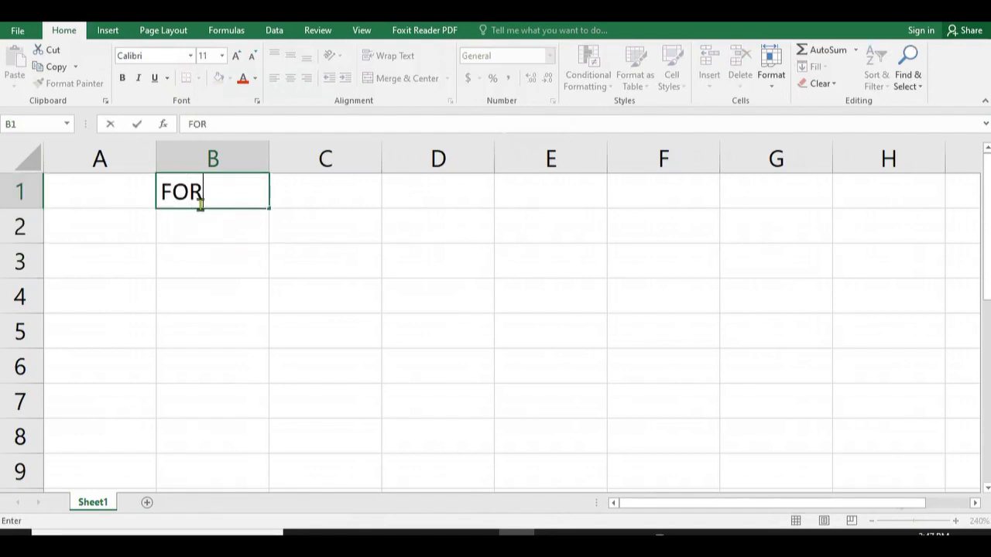
text(MULAE)
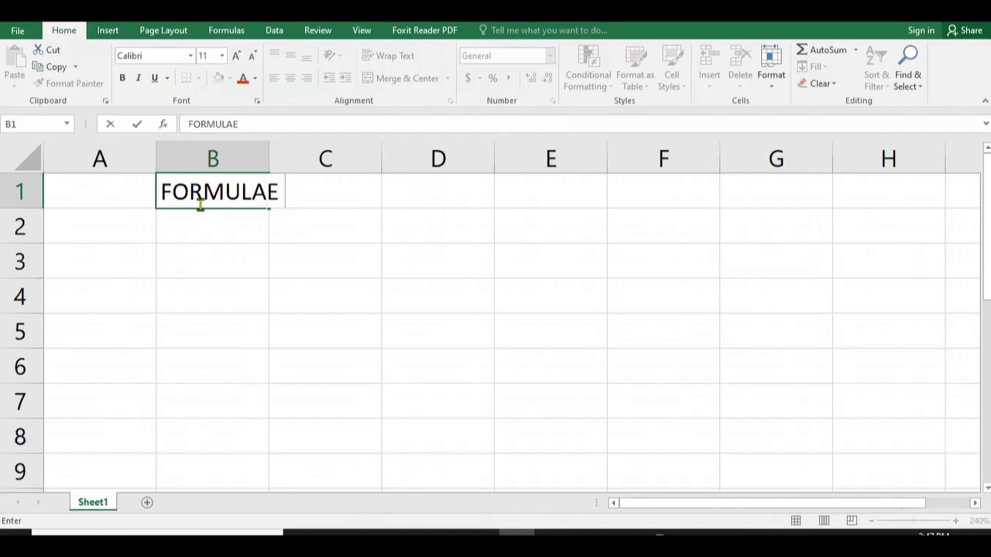
key(BackSpace)
text(AND )
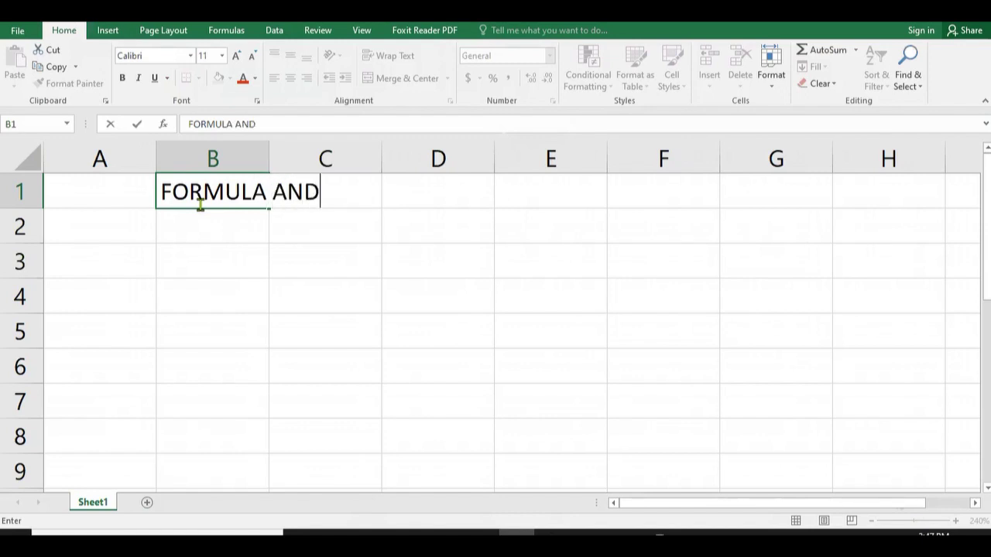
text(FU)
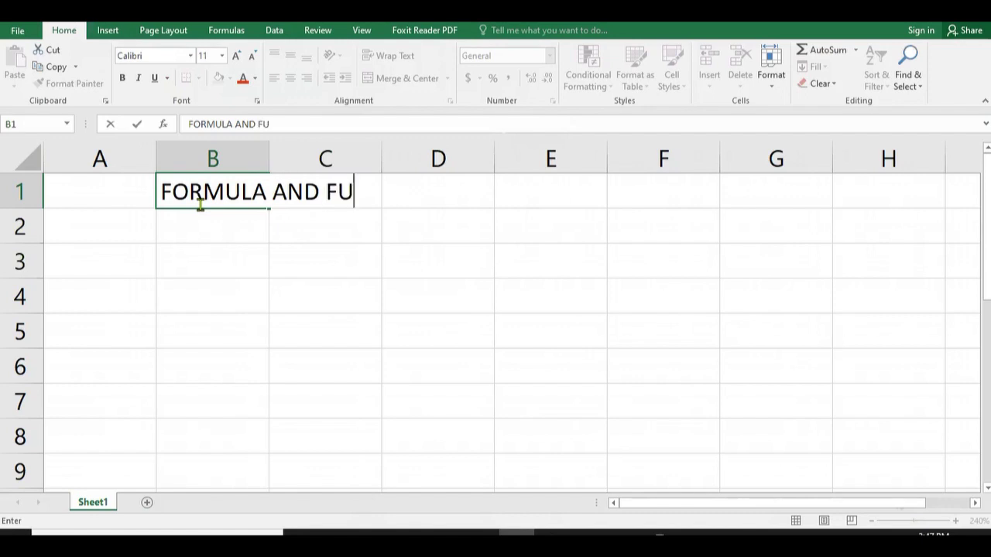
text(NCTION)
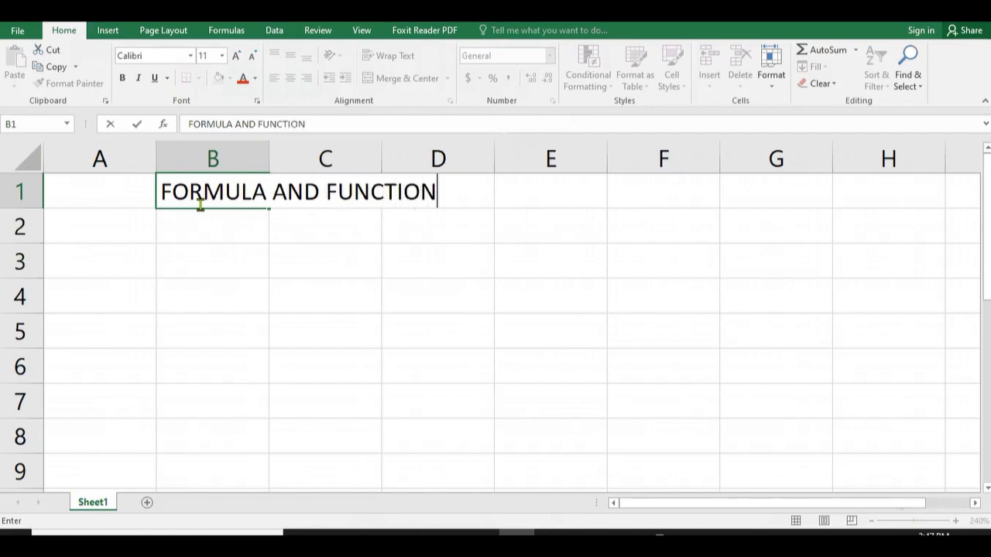
text(S IN EXCE)
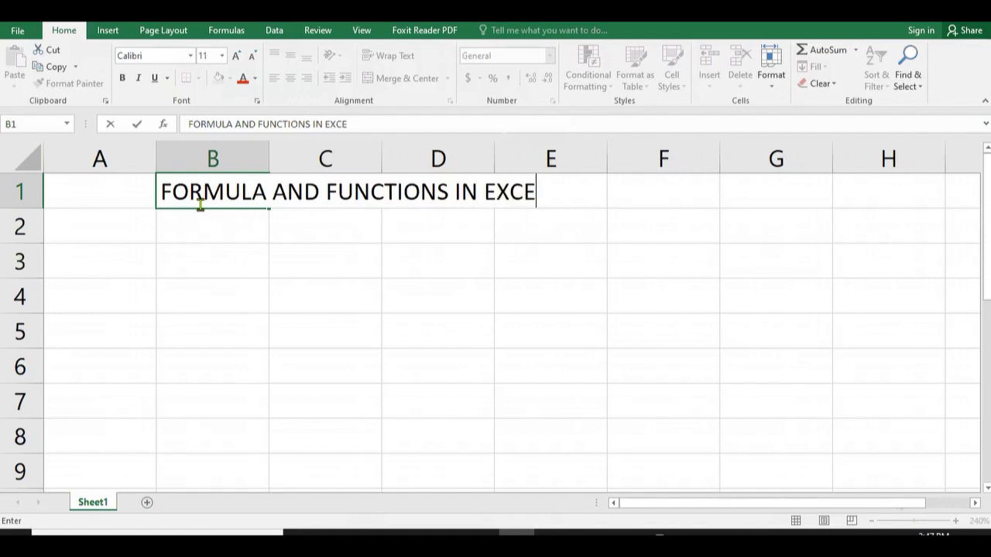
text(L)
- Make the whole title text in cell B1 bold and underlined
drag(169, 192, 327, 191)
drag(157, 192, 557, 195)
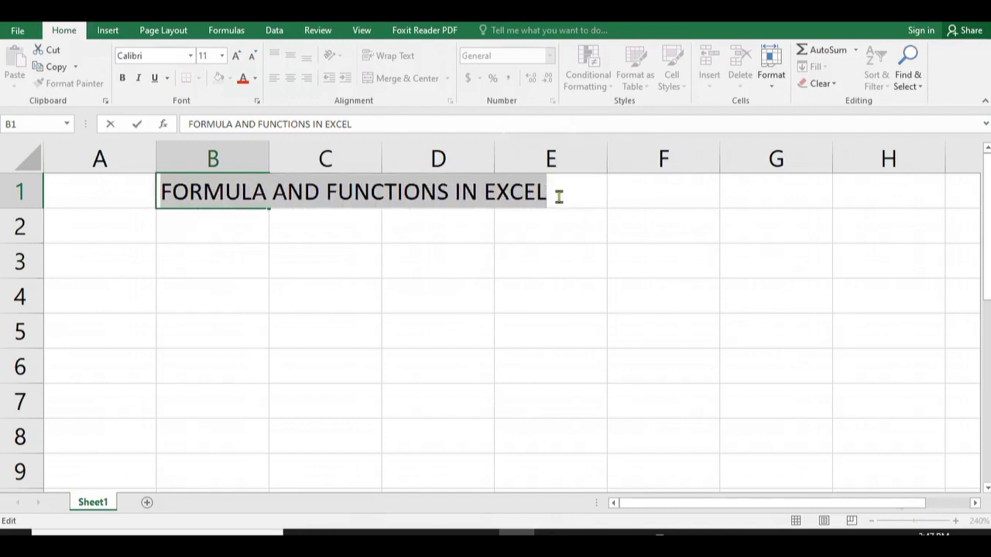
key(ctrl+b)
key(ctrl+u)
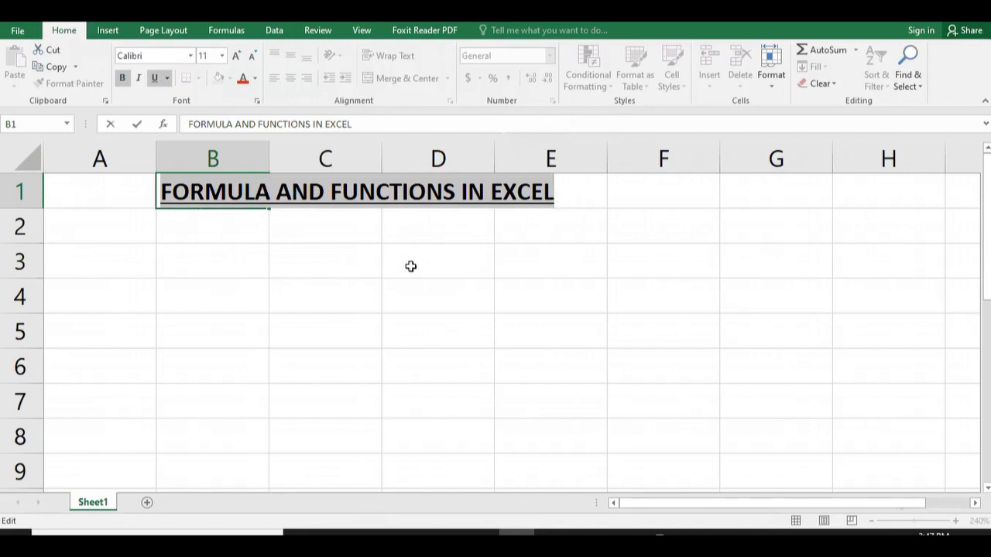
click(411, 265)
- Enter the column heading NO in cell A2
click(179, 229)
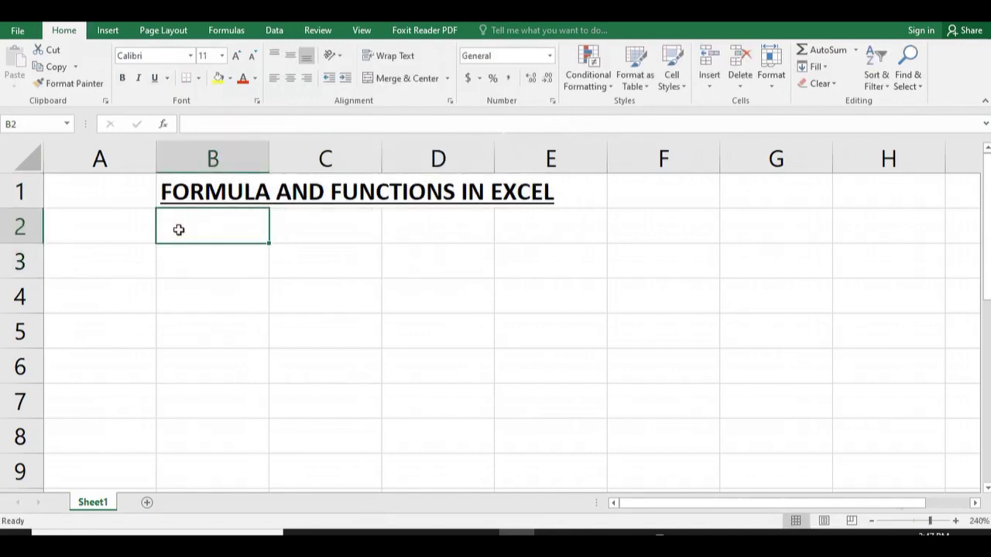
click(113, 232)
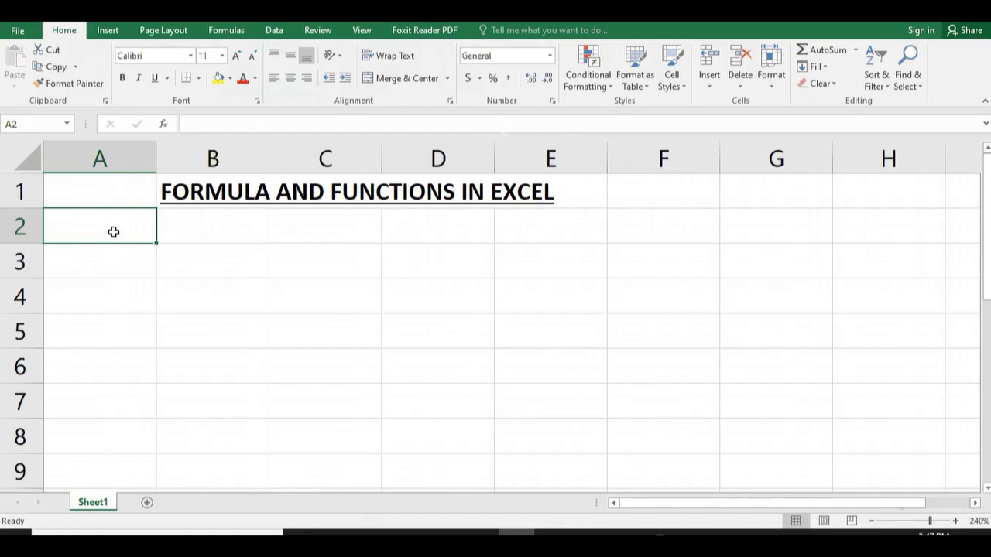
text(NO)
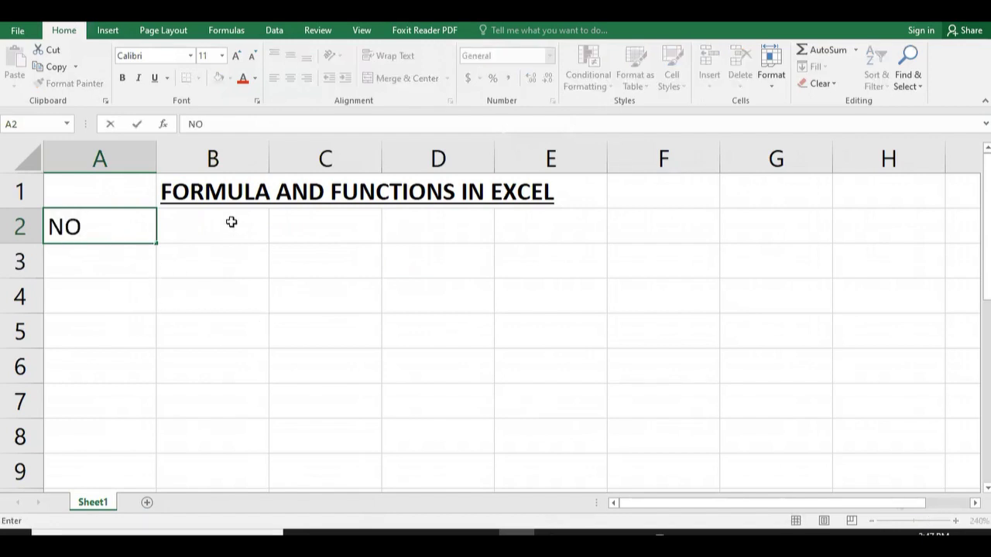
click(230, 220)
text(S)
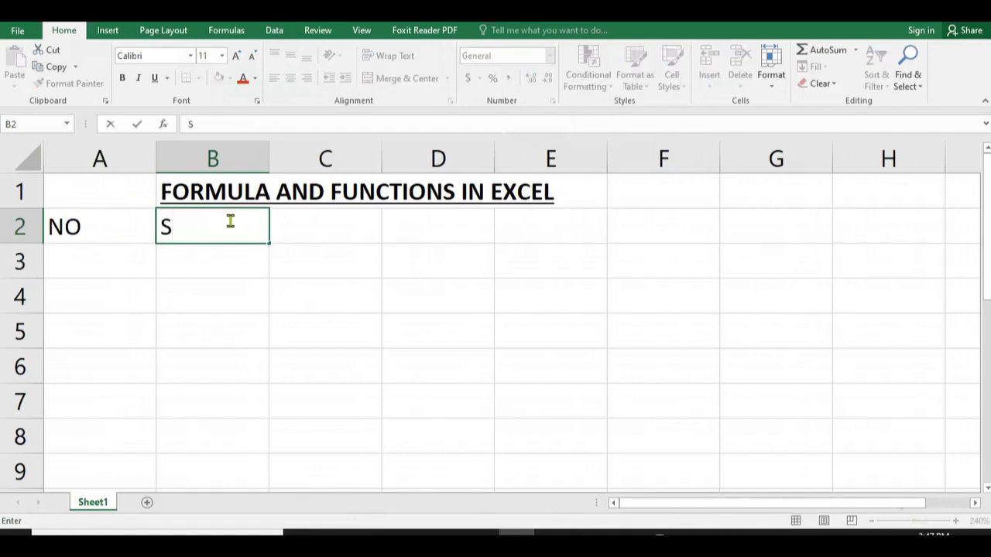
text(TUDEN)
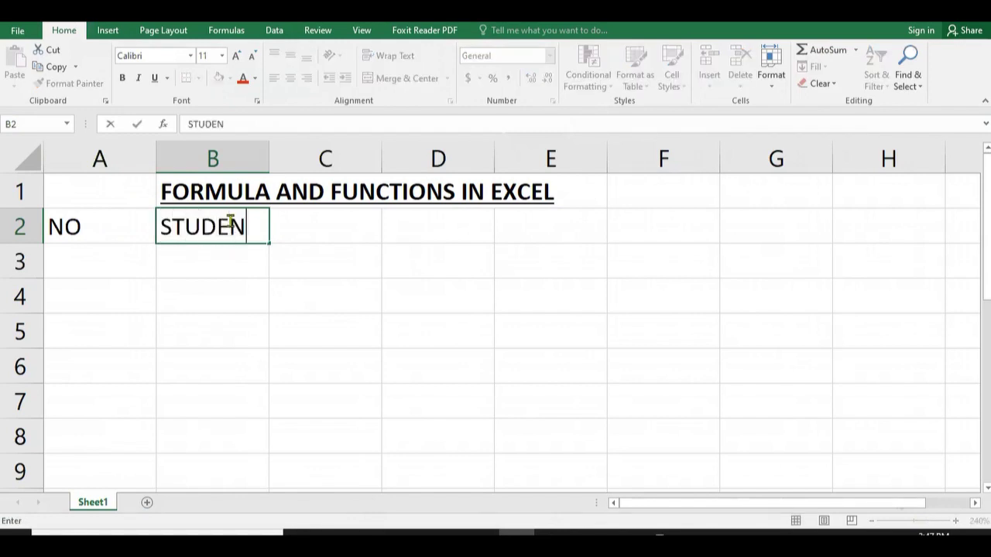
text(TS)
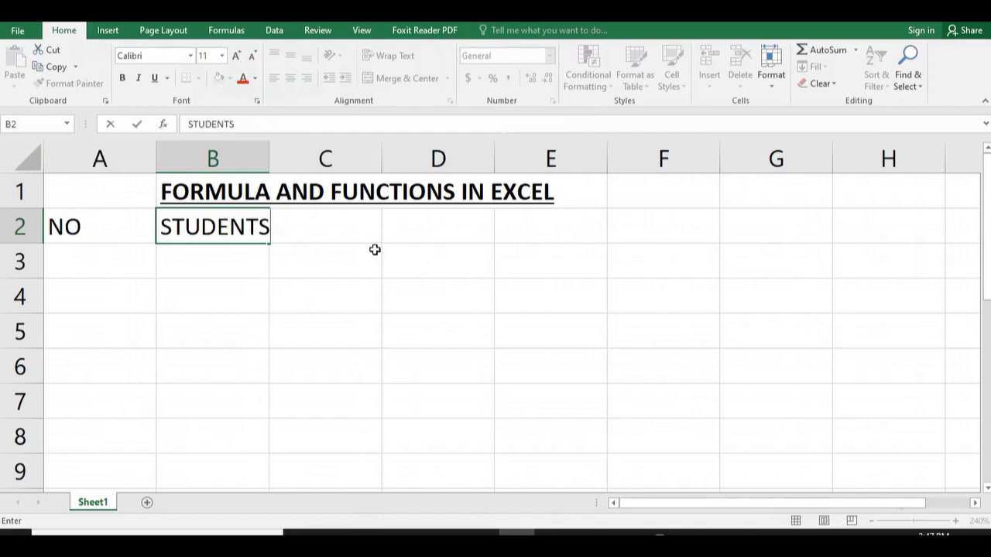
key(BackSpace)
key(BackSpace)
key(BackSpace)
key(BackSpace)
key(BackSpace)
key(BackSpace)
key(BackSpace)
key(BackSpace)
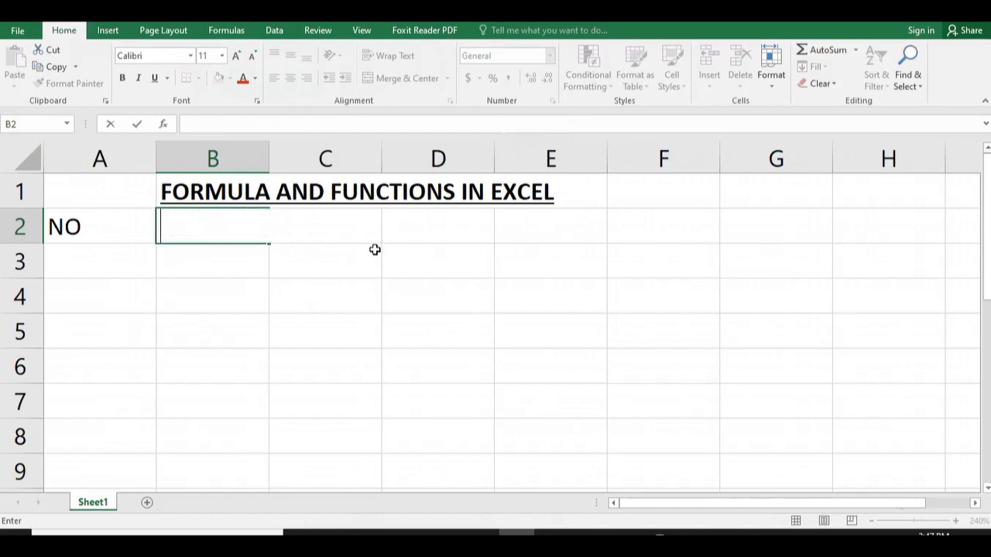
- Enter the column heading NAMES in cell B2
text(NAMES)
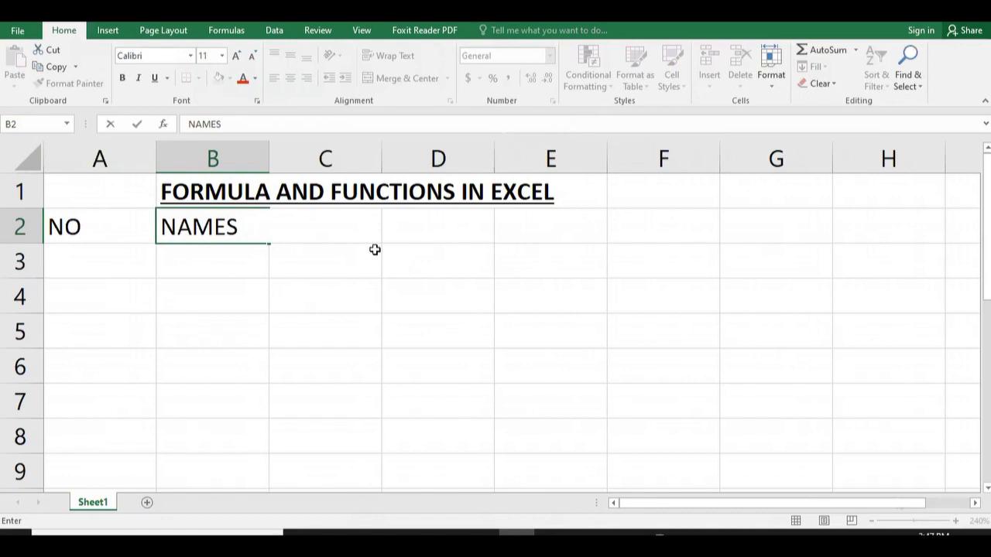
click(363, 327)
click(339, 257)
- Enter the subject headings MATH in cell C2 and CHEM in cell D2
click(330, 232)
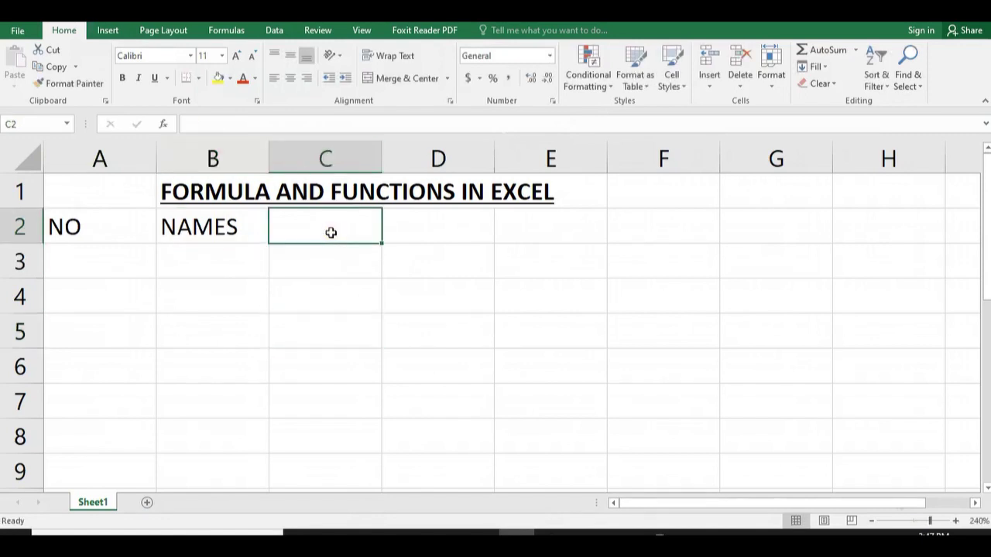
text(MAT)
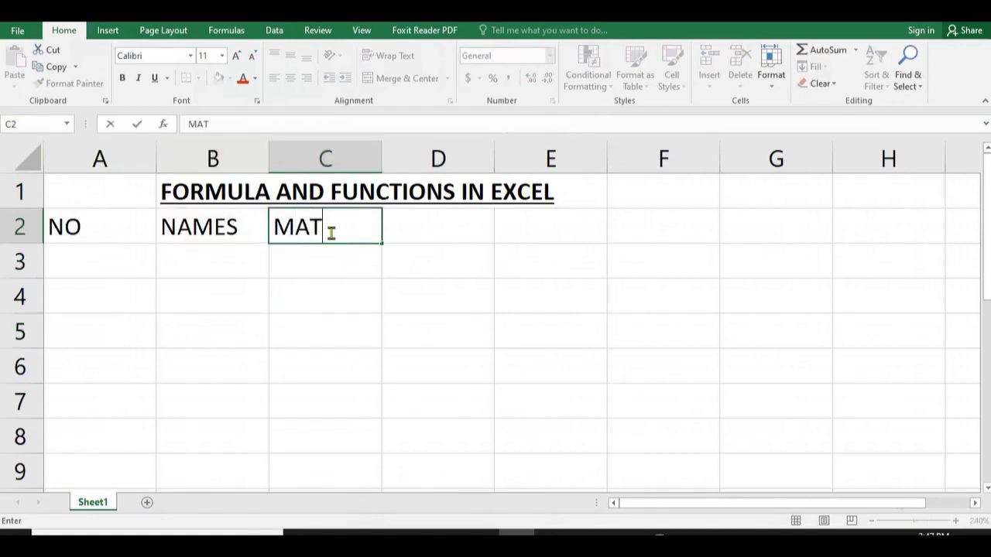
text(H)
click(427, 232)
text(CHEM)
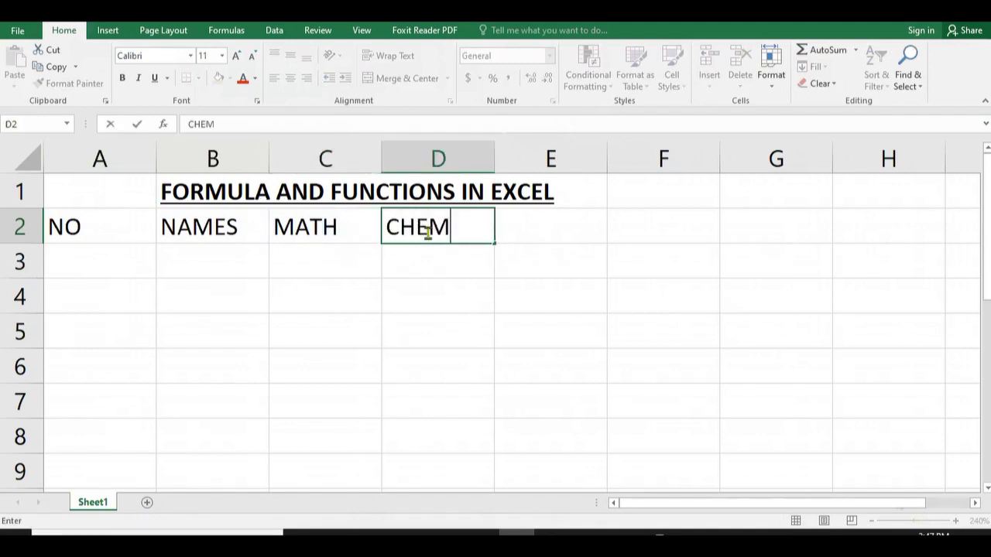
- Enter the subject heading PHY in cell E2
click(572, 227)
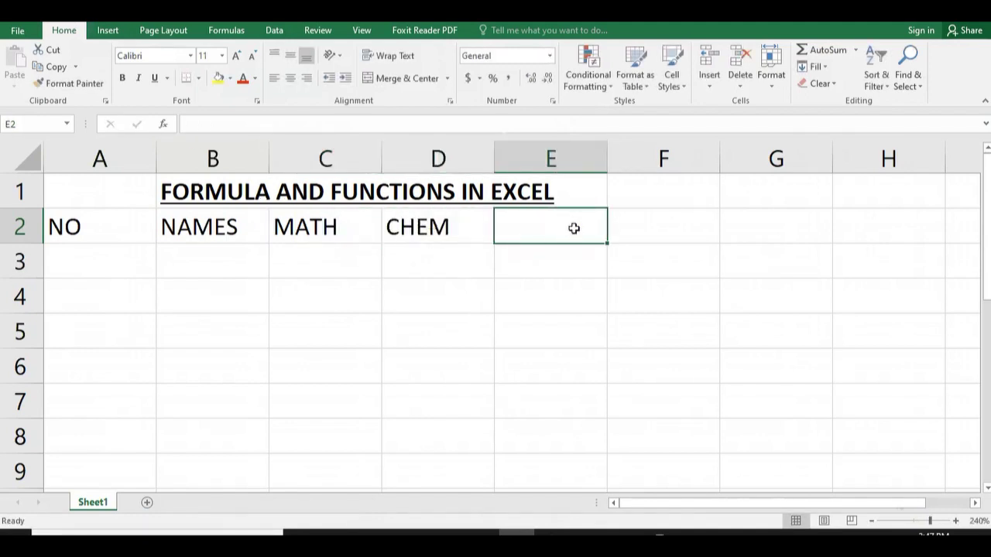
text(PHY)
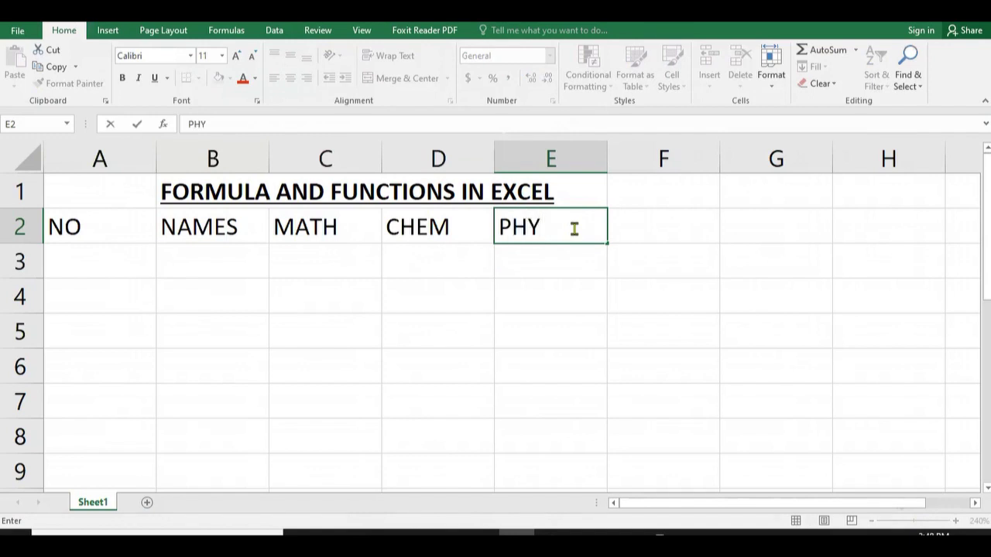
click(564, 345)
- Number the student rows 1 to 6 in cells A3:A8 by entering 1 and 2 and extending the series
click(113, 251)
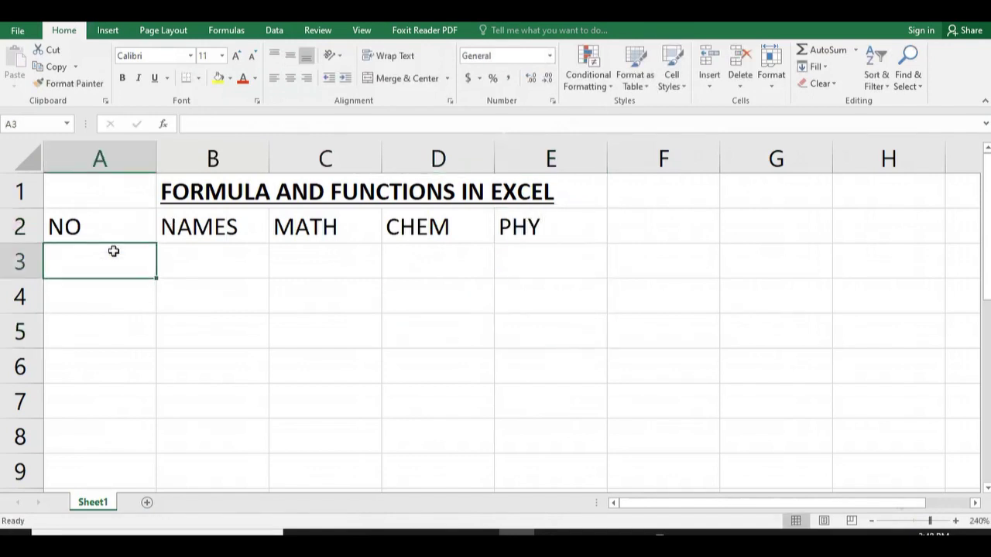
text(1)
click(107, 298)
text(2)
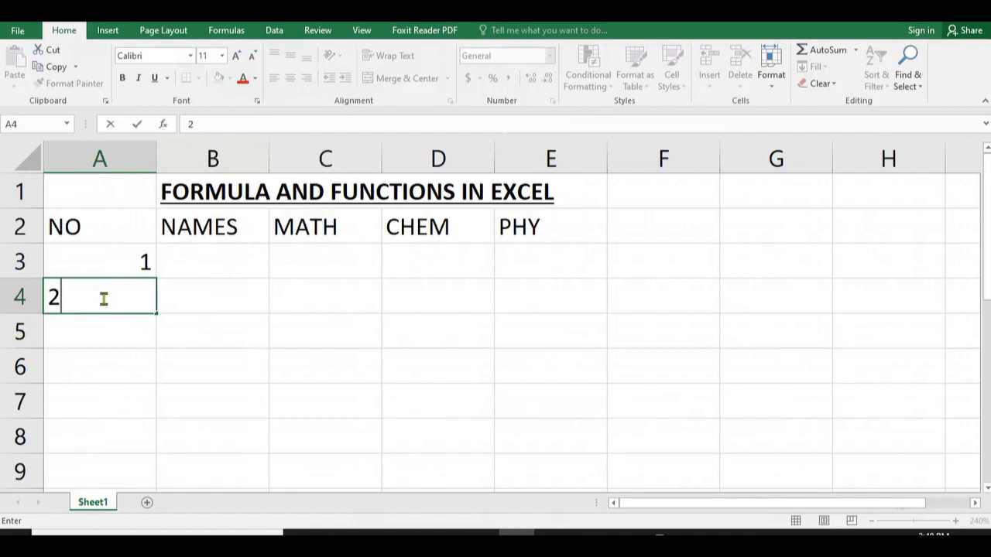
click(101, 253)
drag(102, 252, 96, 294)
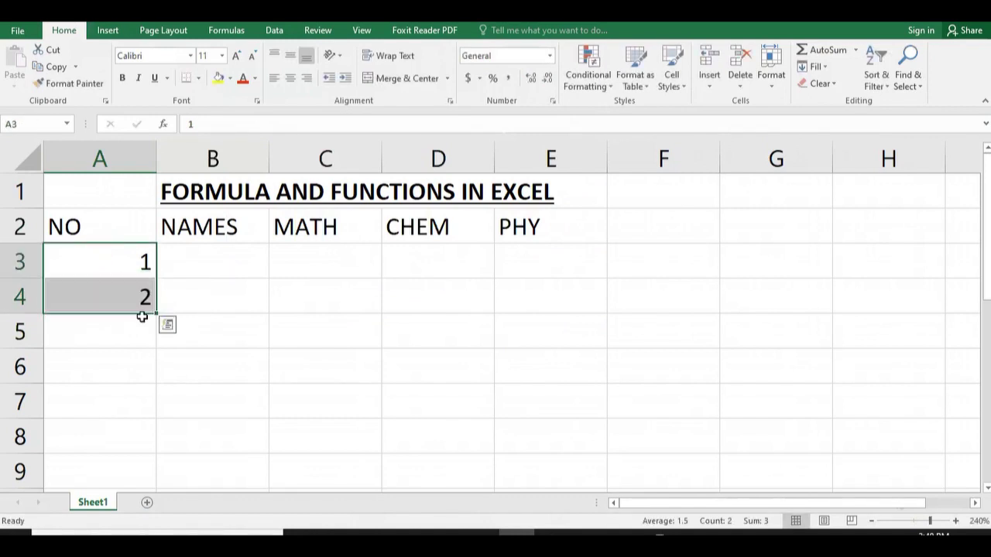
drag(157, 314, 173, 440)
click(459, 407)
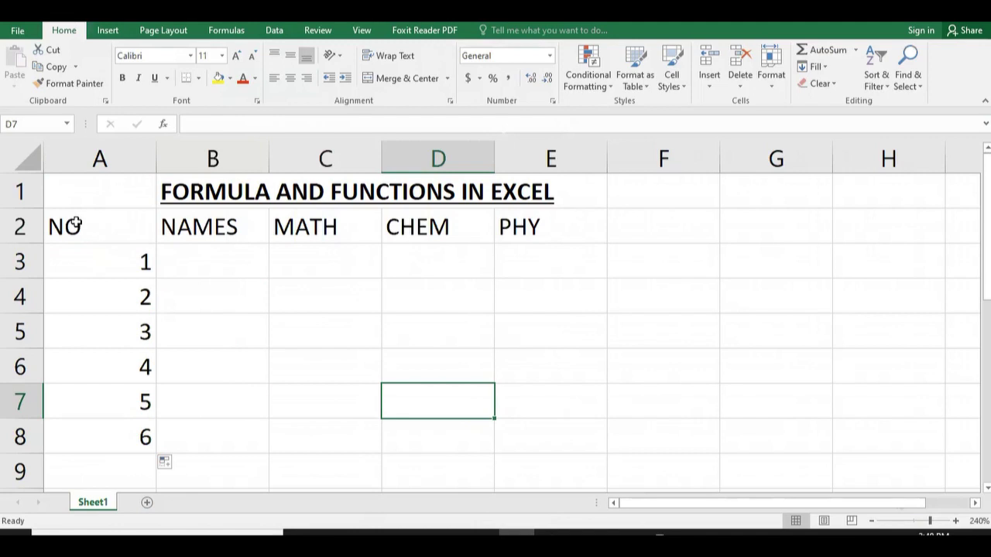
- Enter the column headings TOTAL in cell F2 and DECISION in cell G2
drag(76, 223, 386, 442)
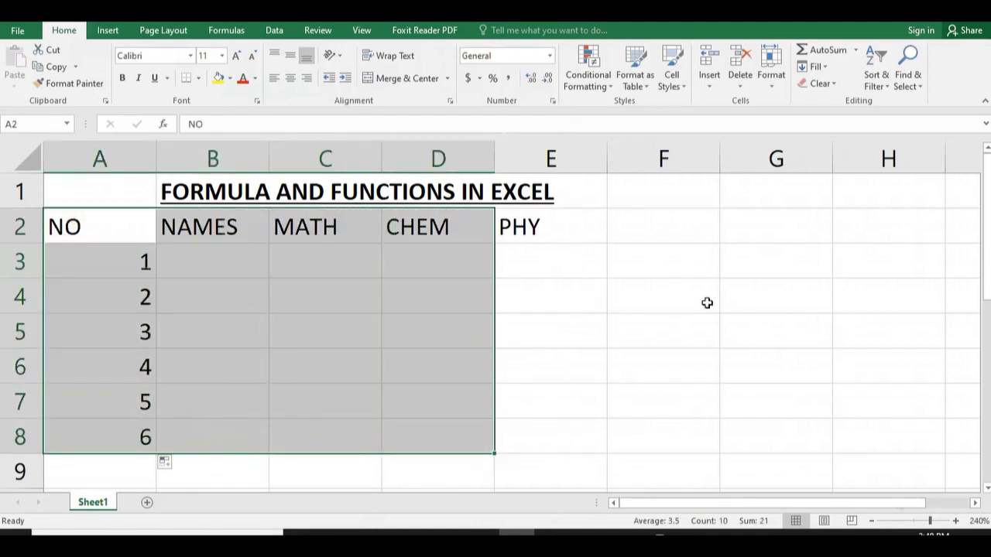
click(687, 232)
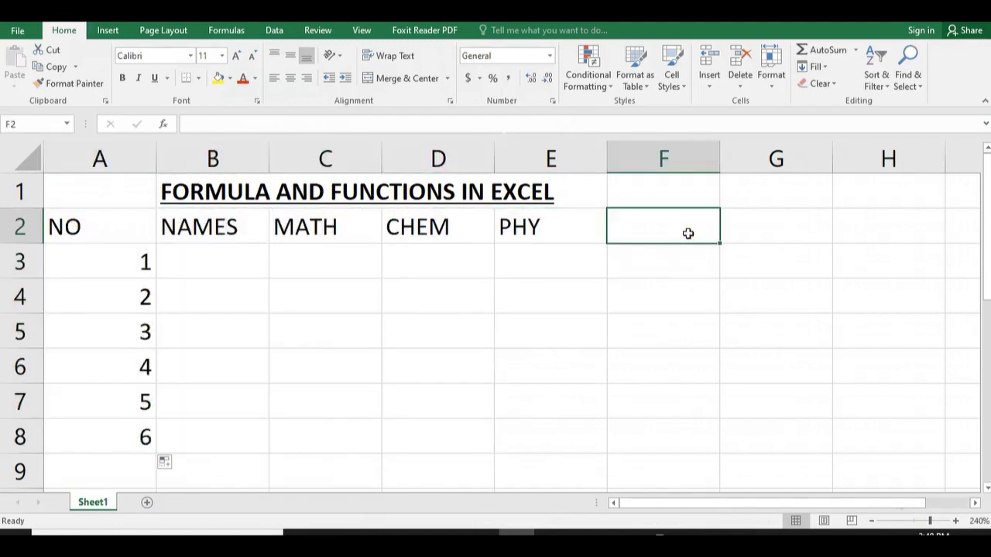
text(TOTA)
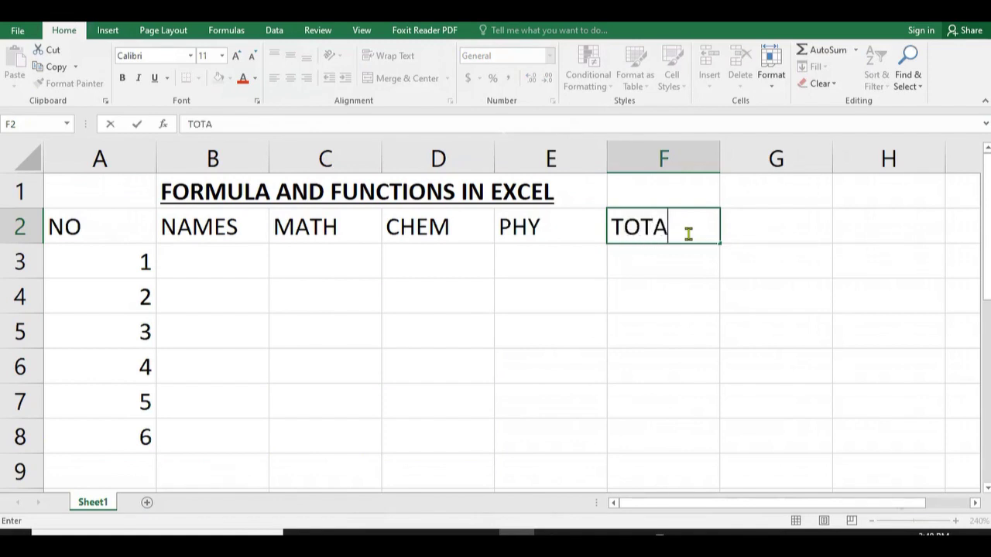
text(L)
click(772, 230)
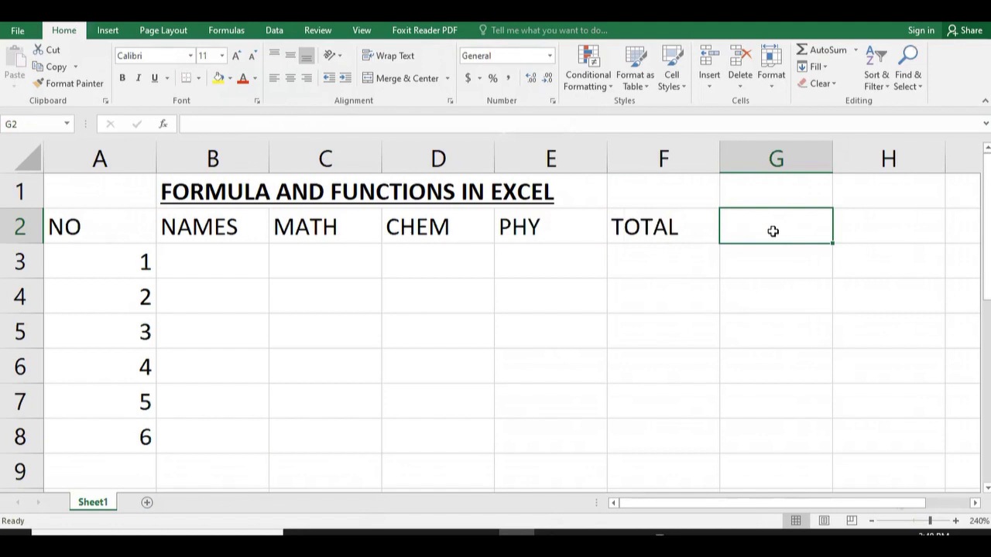
text(DE)
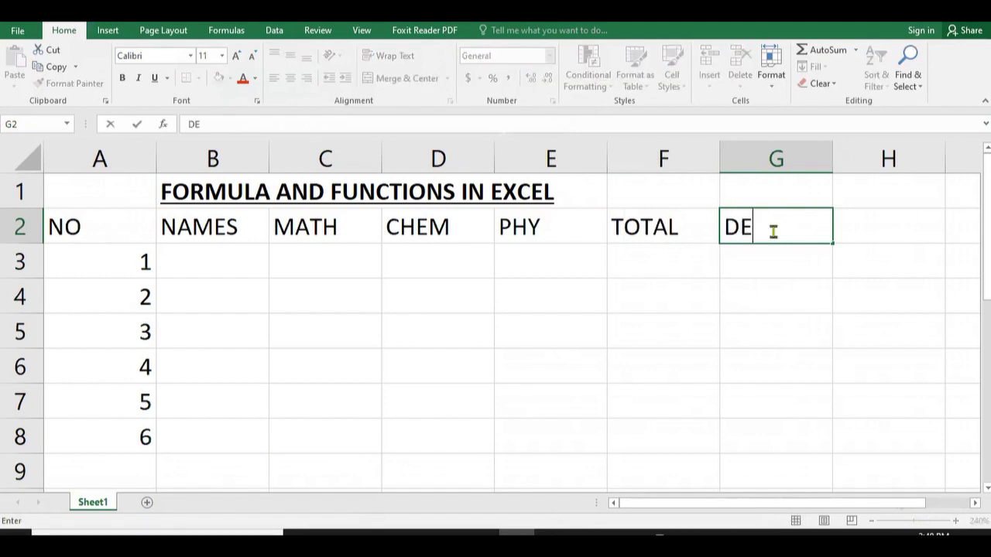
text(CISI)
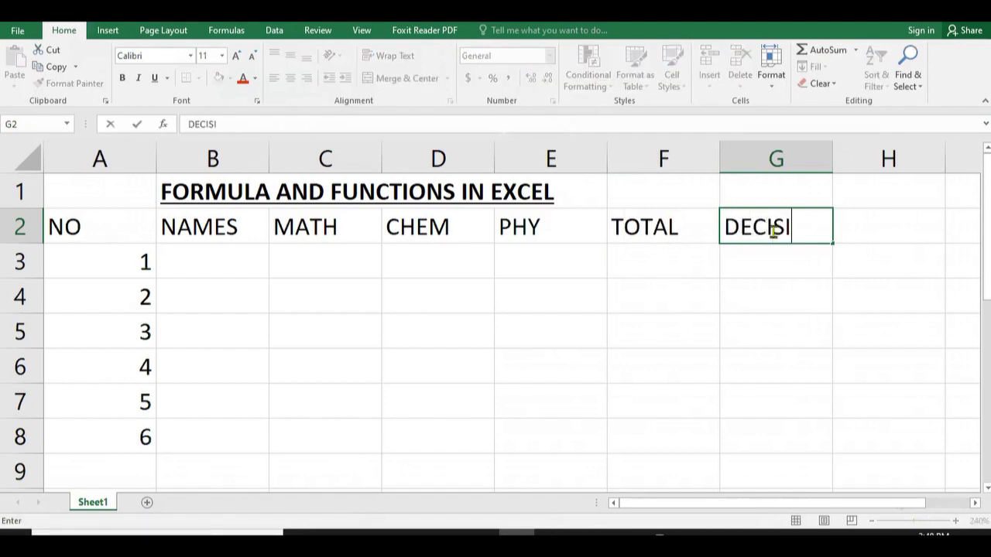
text(ON)
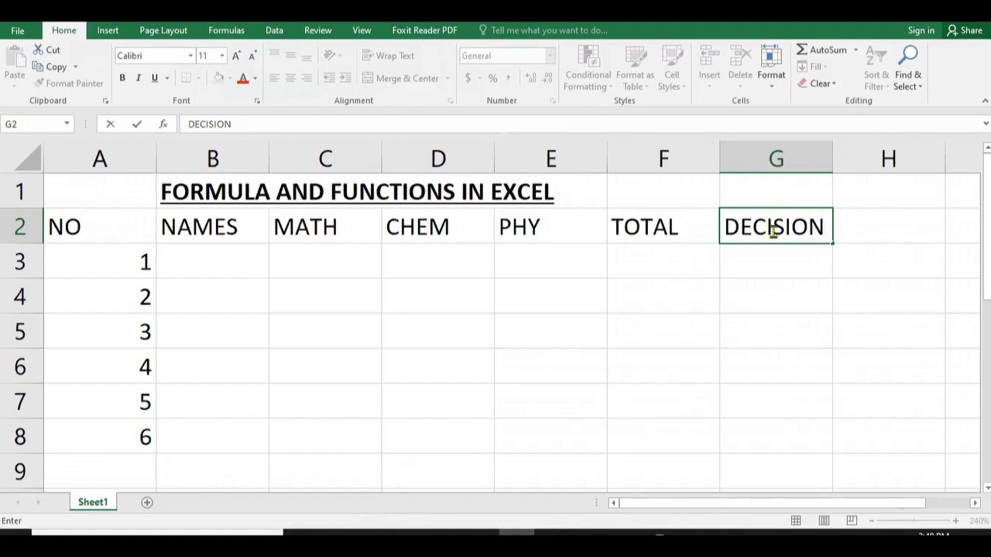
click(812, 341)
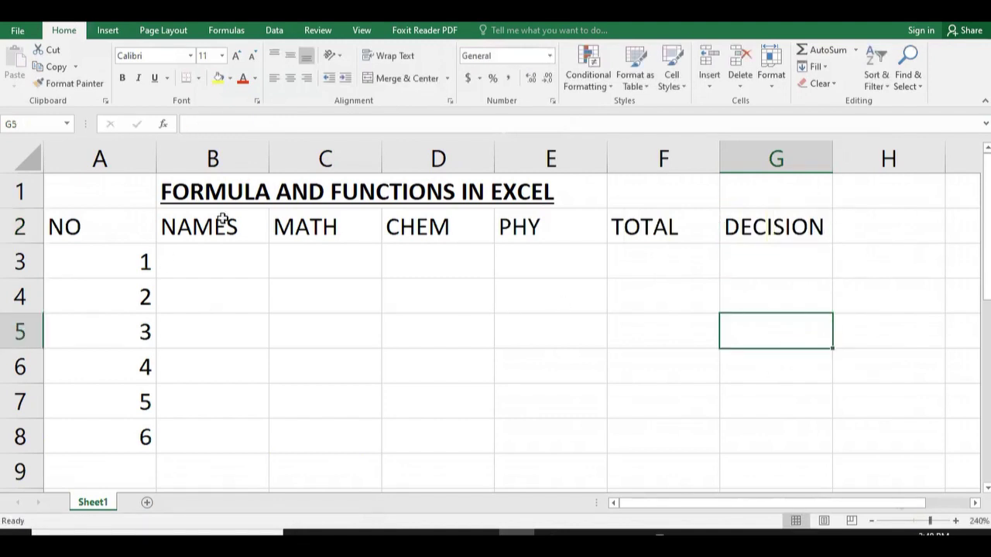
- Apply All Borders to the table range A2:G8
drag(77, 220, 766, 436)
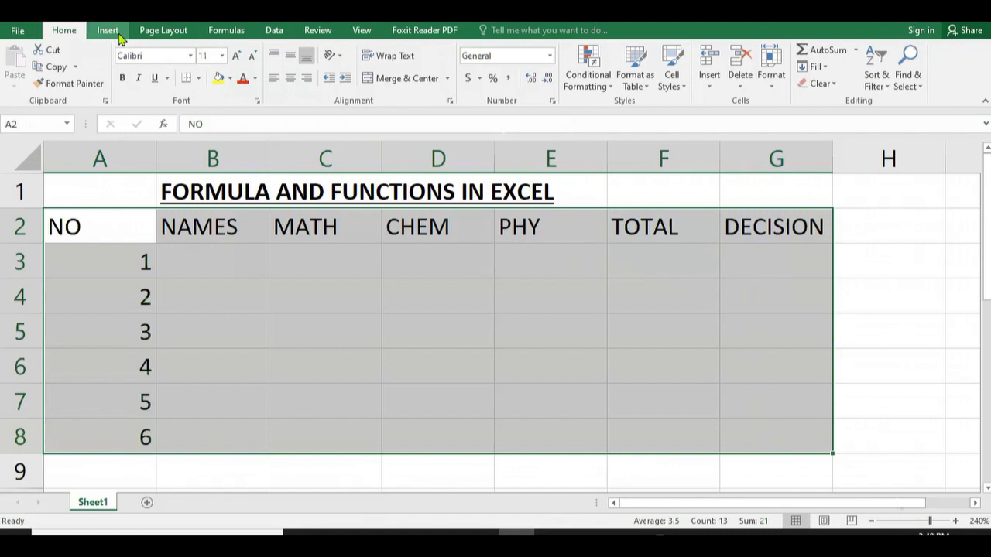
click(198, 78)
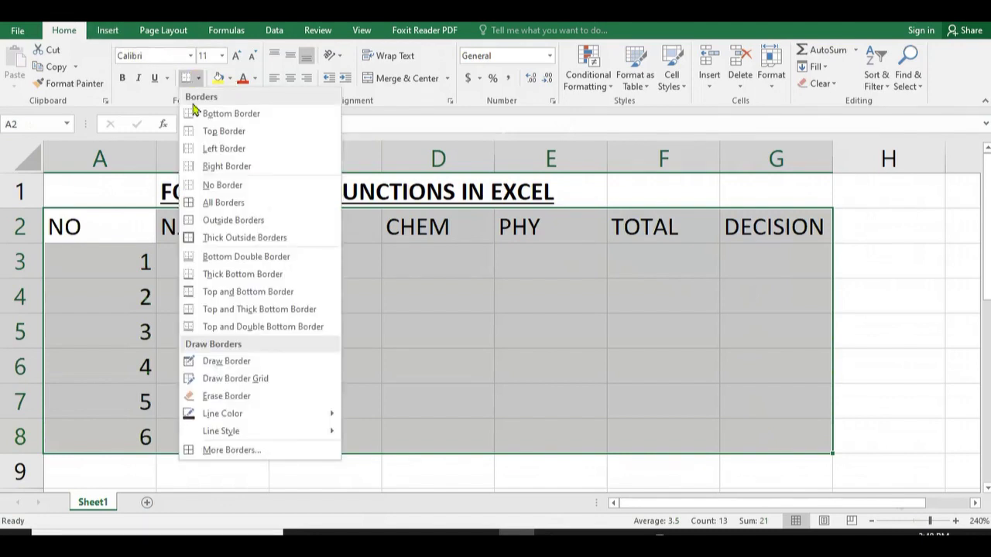
click(221, 203)
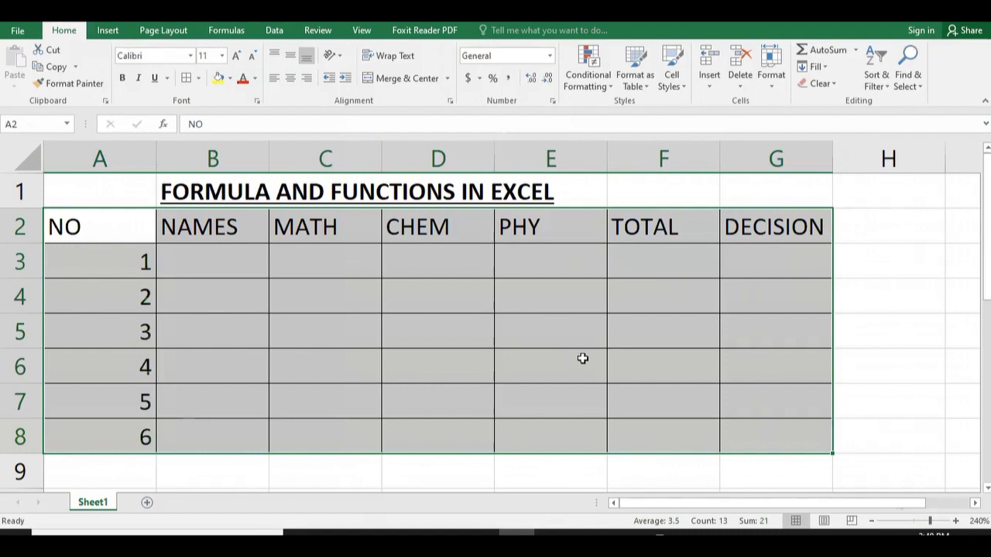
click(858, 337)
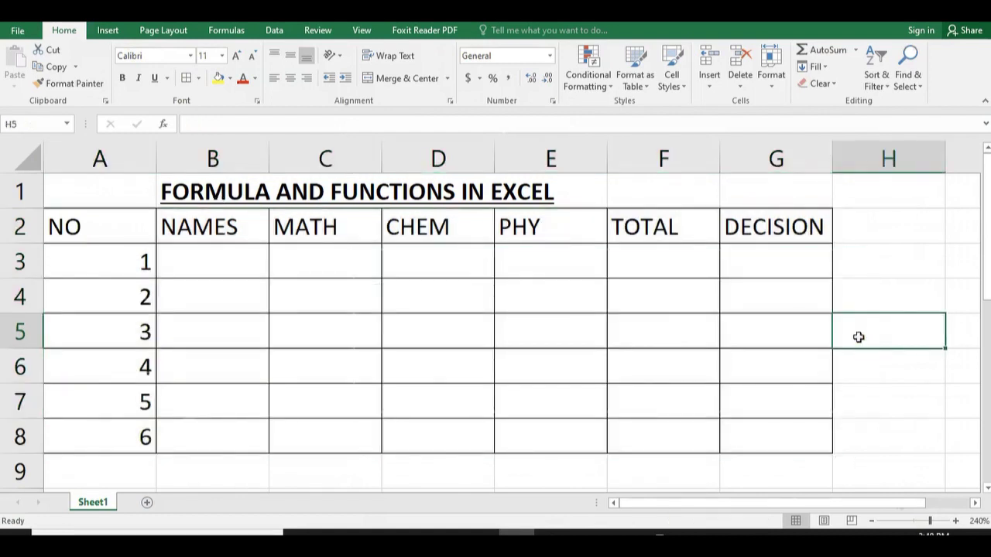
- Fill the NAMES column with the six students' first names in cells B3 to B8
click(213, 261)
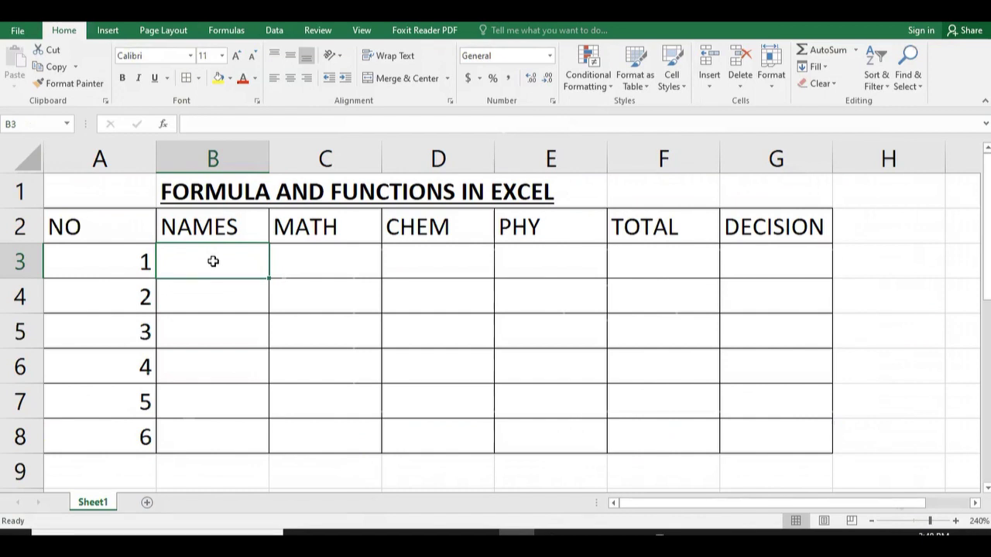
text(ANETH)
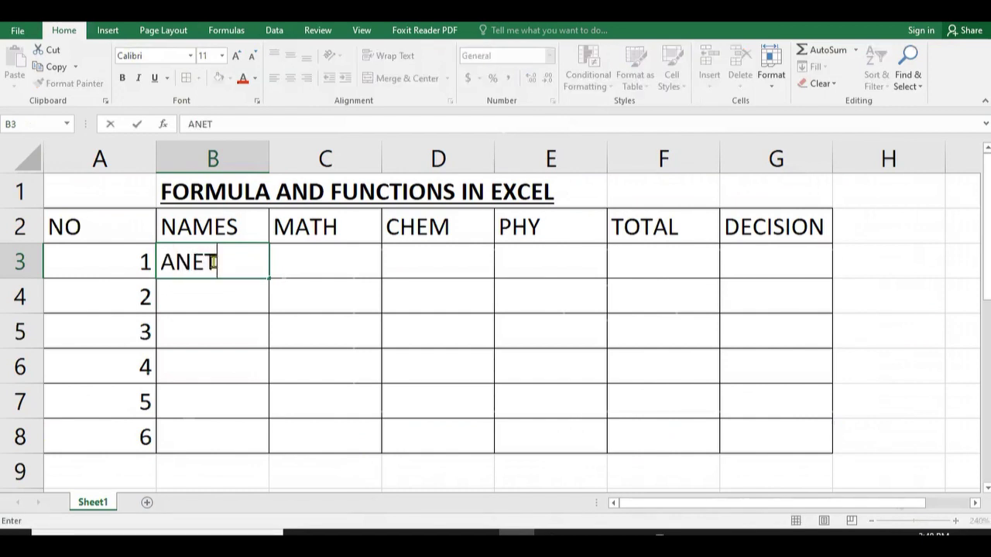
click(204, 306)
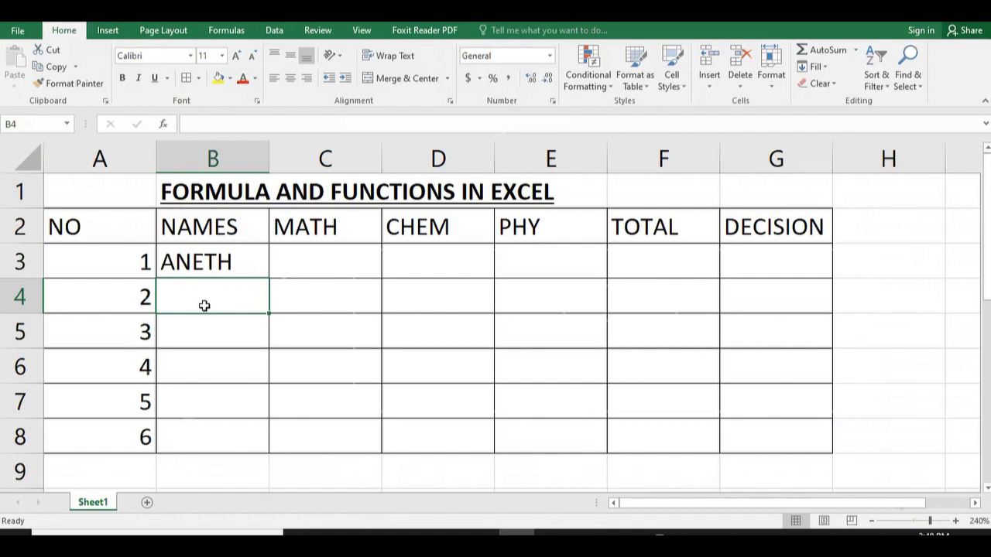
text(HELENE)
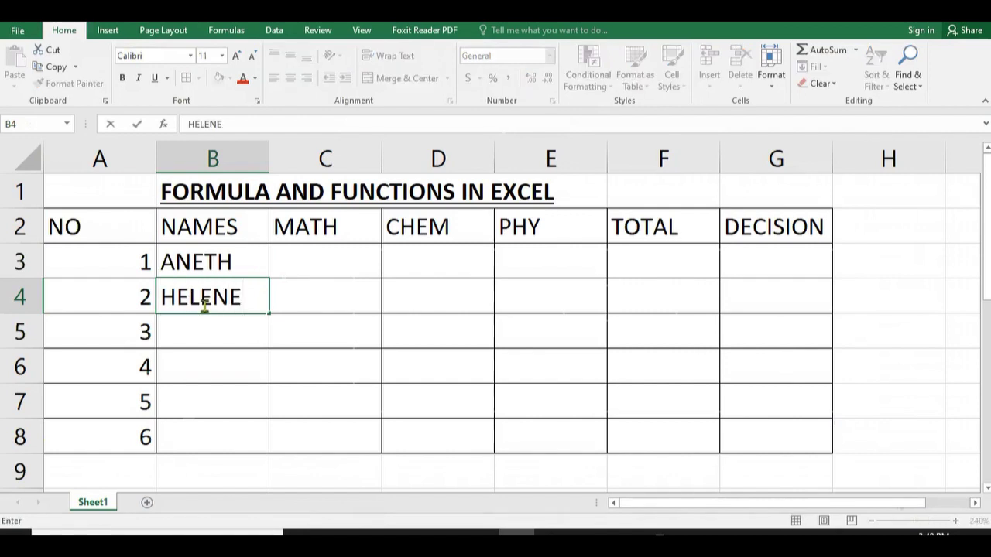
click(211, 333)
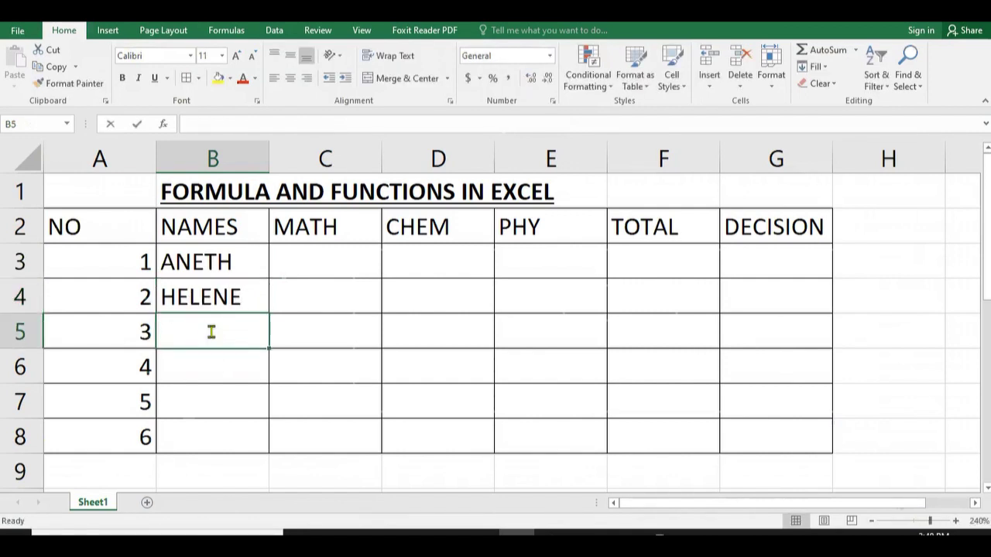
text(PETER)
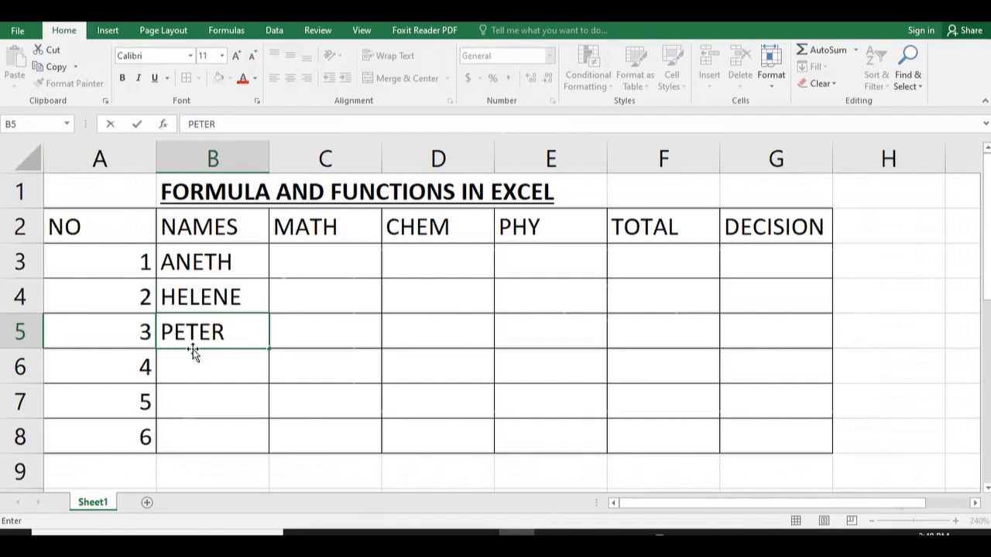
click(210, 364)
text(DANNY)
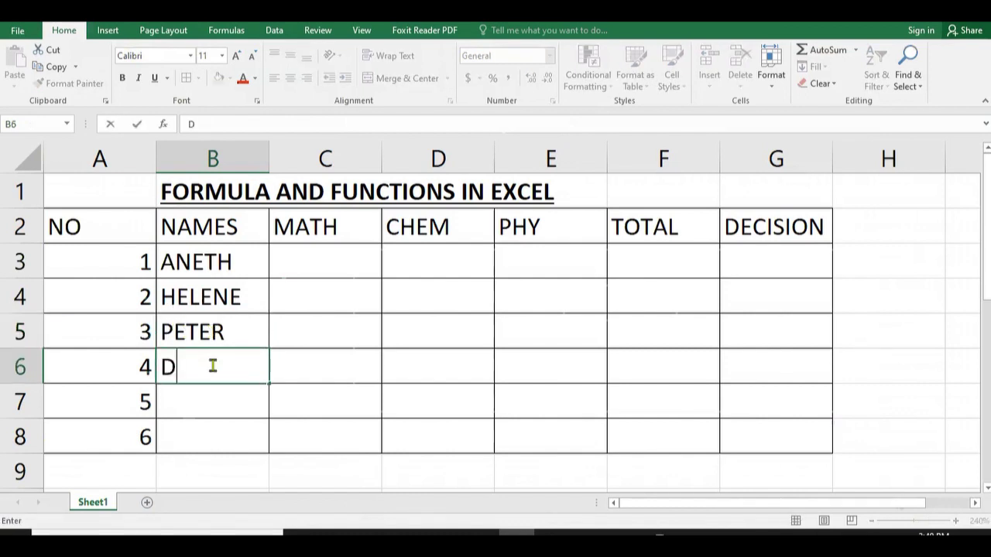
click(172, 405)
text(EMMY)
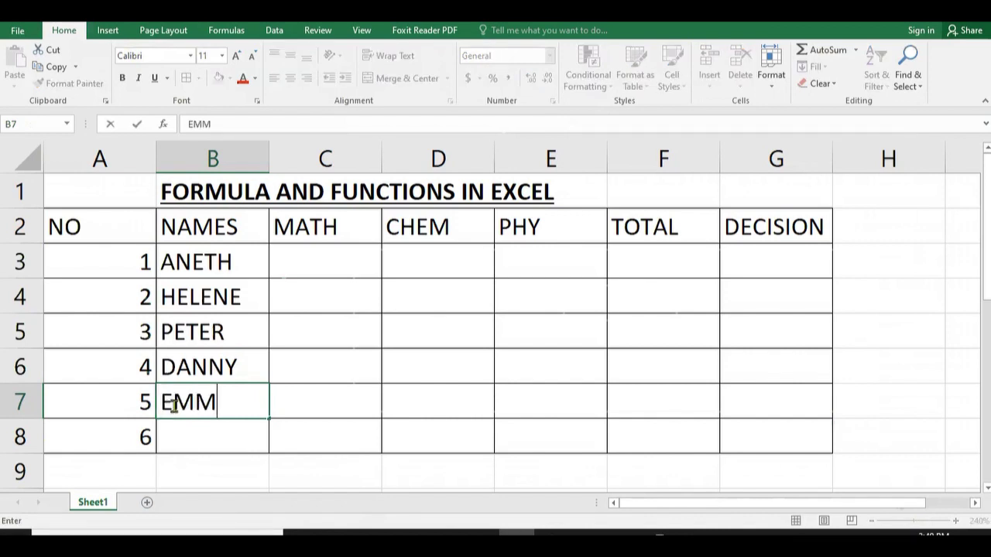
click(230, 450)
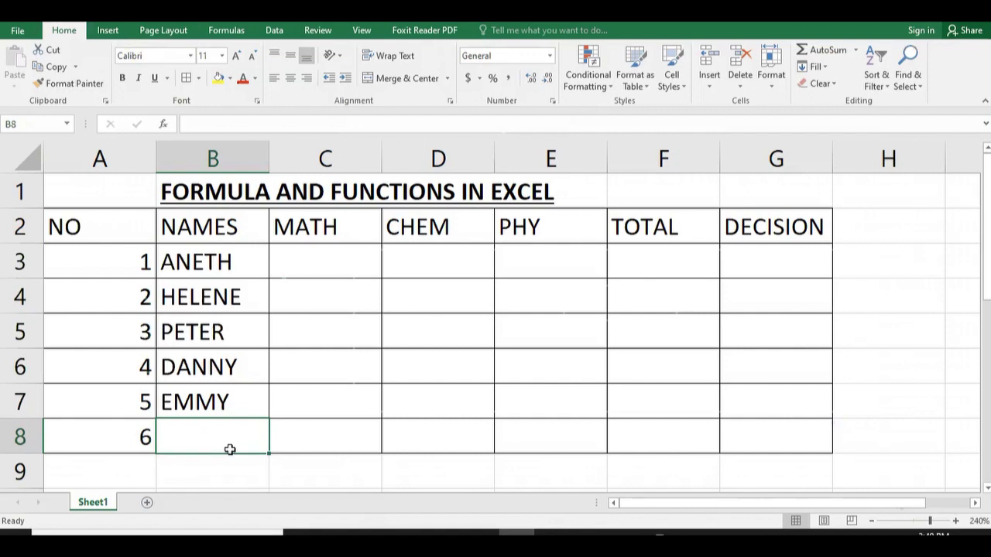
text(PEACE)
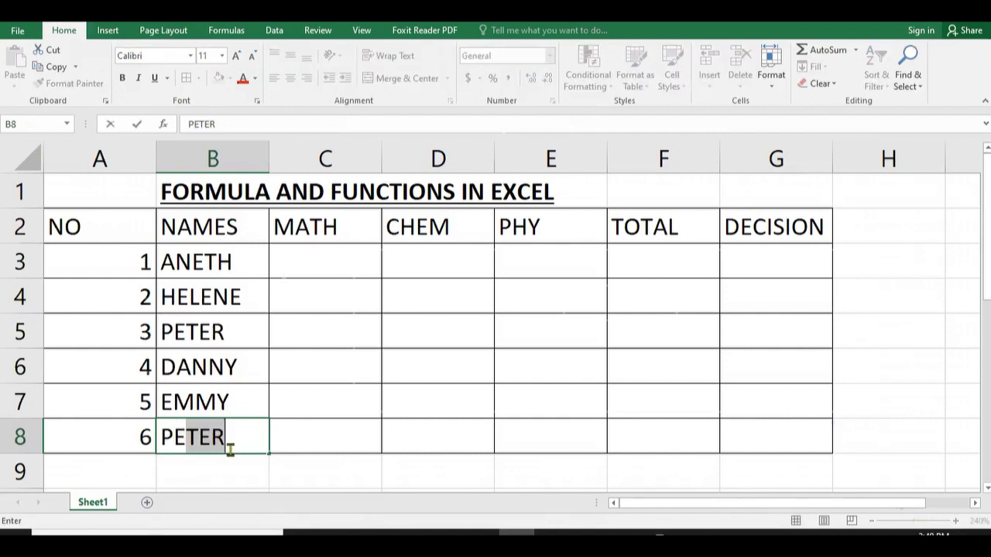
click(433, 425)
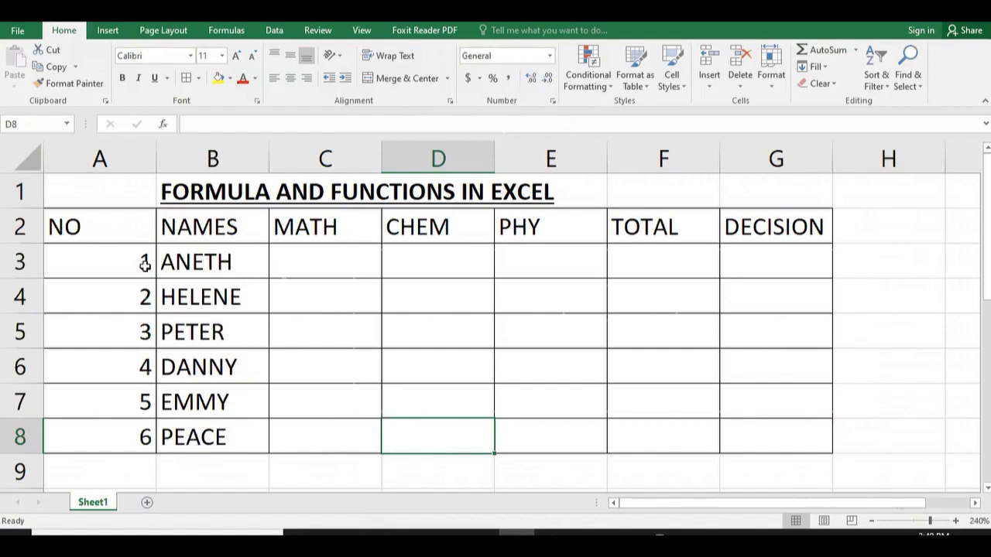
- Enter the first student's marks in row 3: MATH 67, CHEM 65 and PHY 30
click(290, 253)
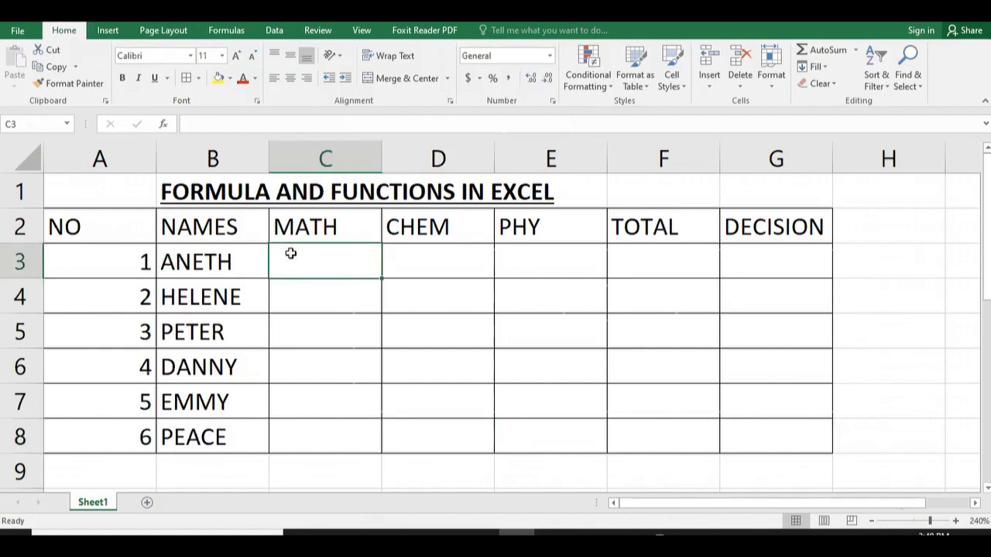
text(67)
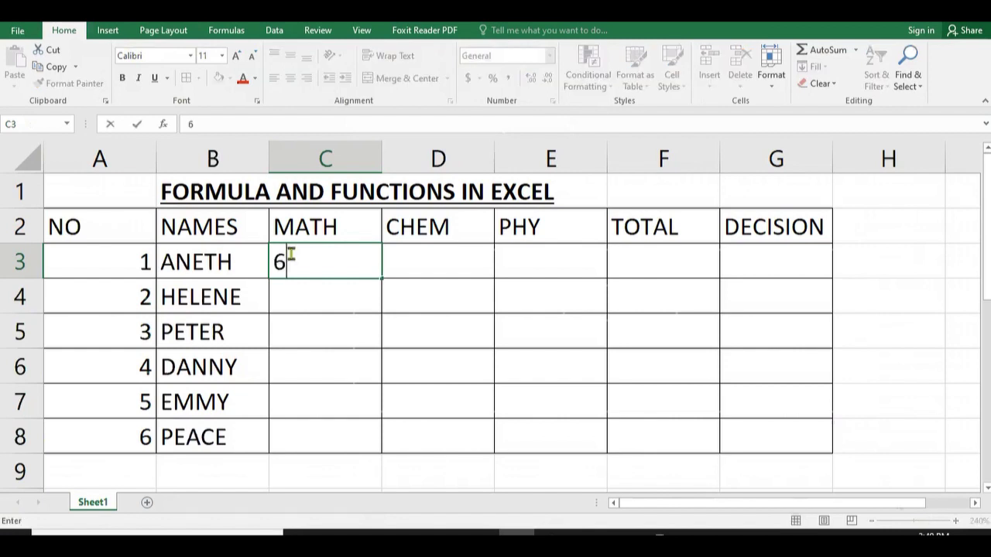
click(408, 260)
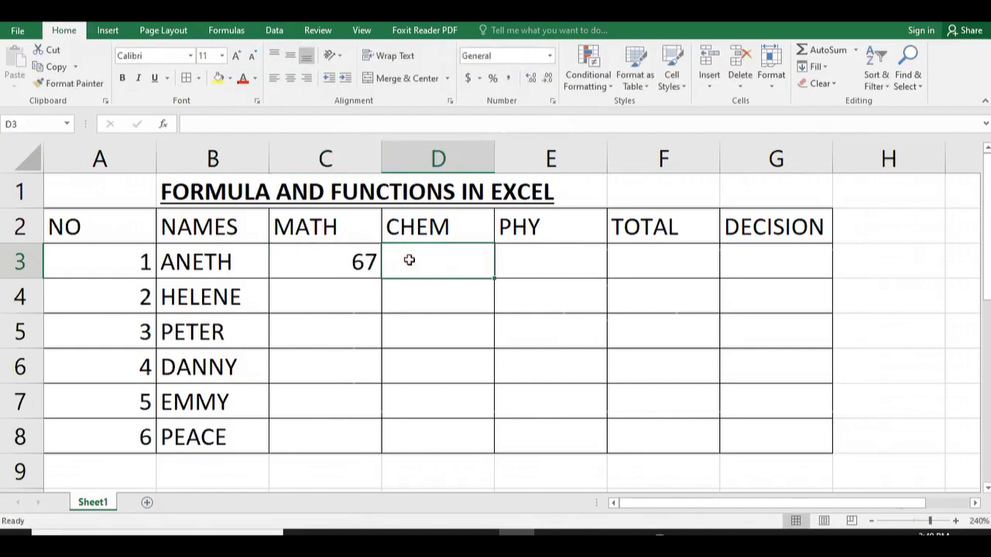
text(65)
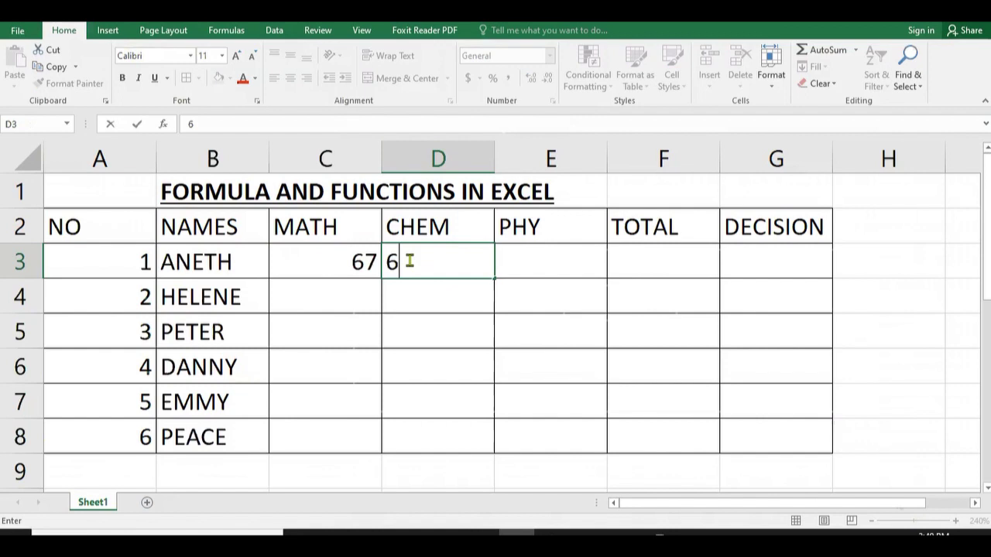
click(522, 257)
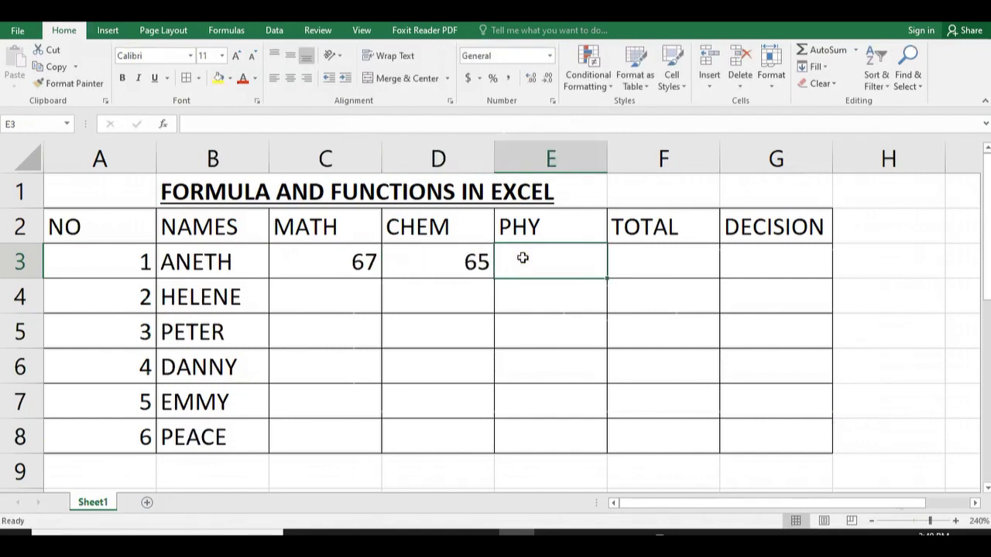
text(30)
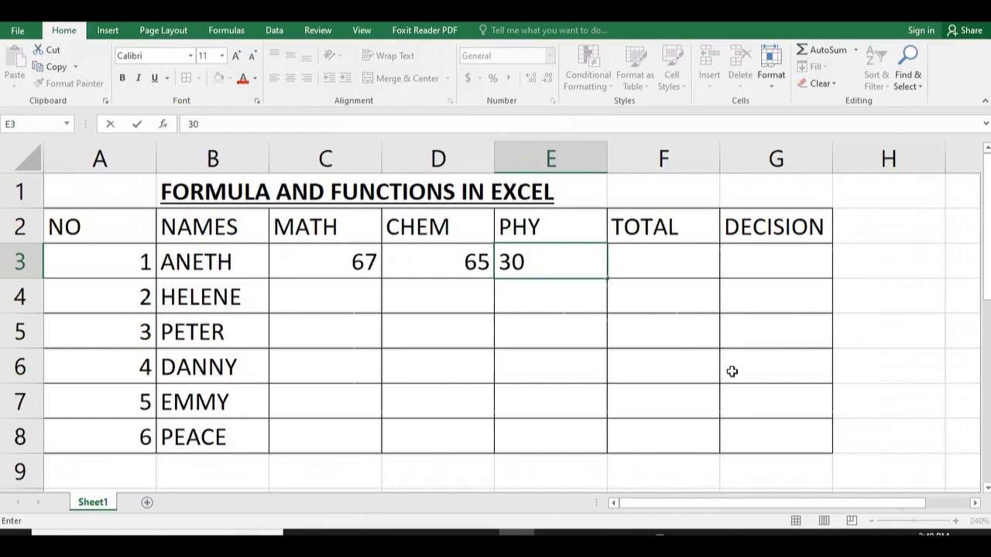
- Enter the second student's marks in row 4: MATH 45, CHEM 89 and PHY 92
click(429, 359)
click(314, 307)
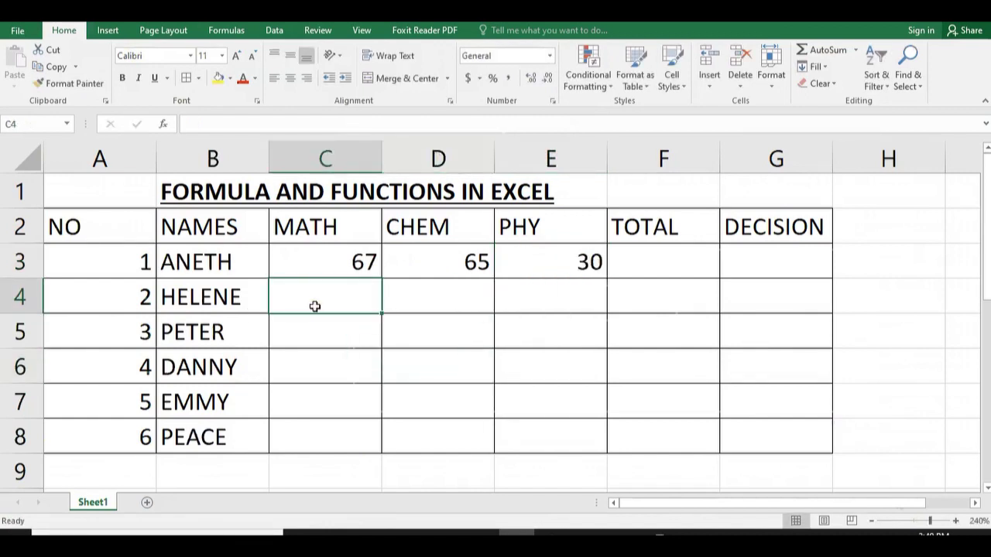
text(45)
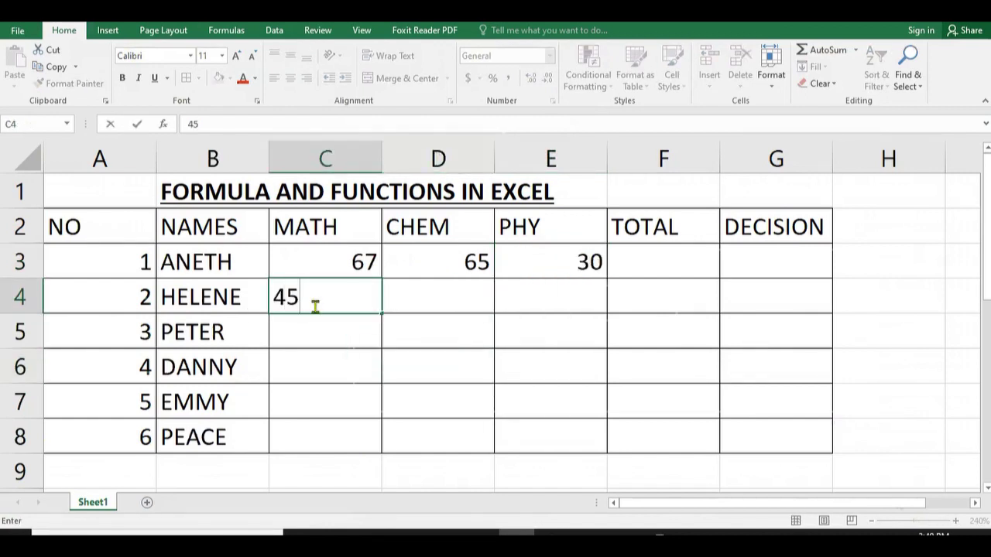
click(418, 295)
text(89)
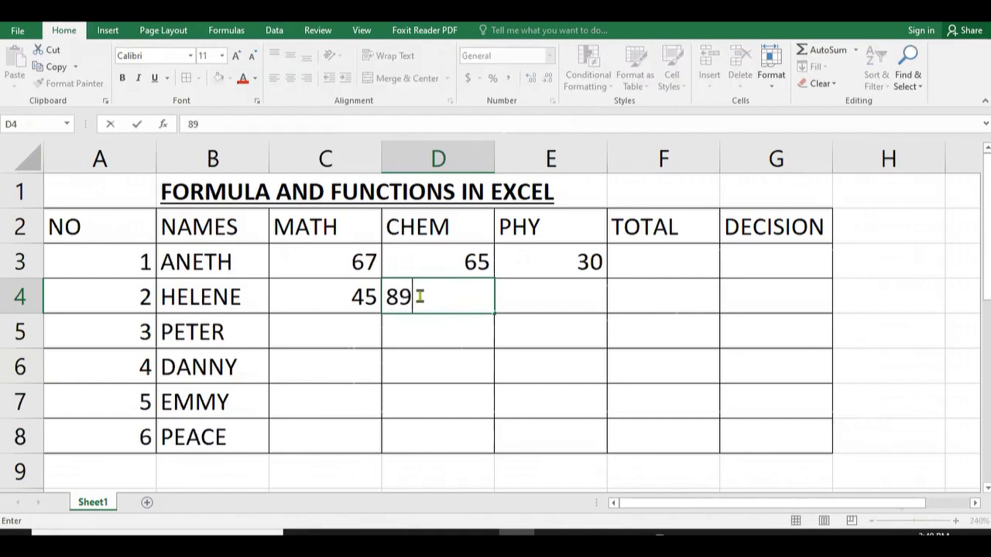
click(556, 288)
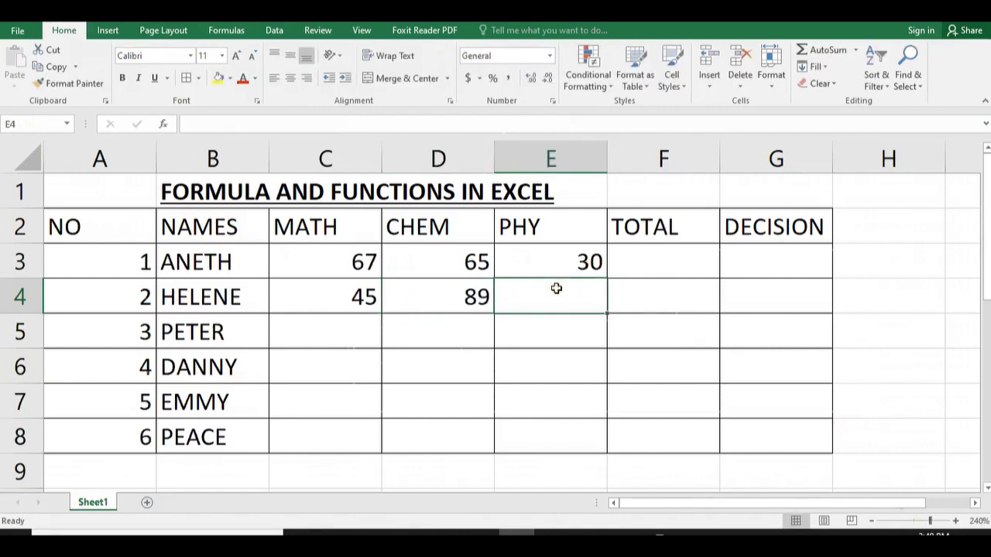
text(92)
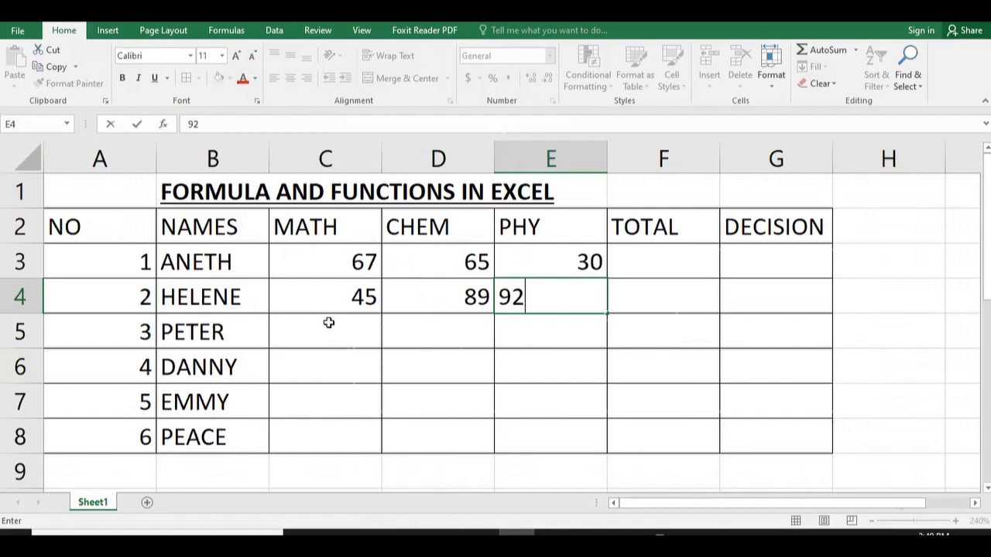
- Enter the third student's marks in row 5: MATH 78, CHEM 89 and PHY 32
click(329, 321)
text(78)
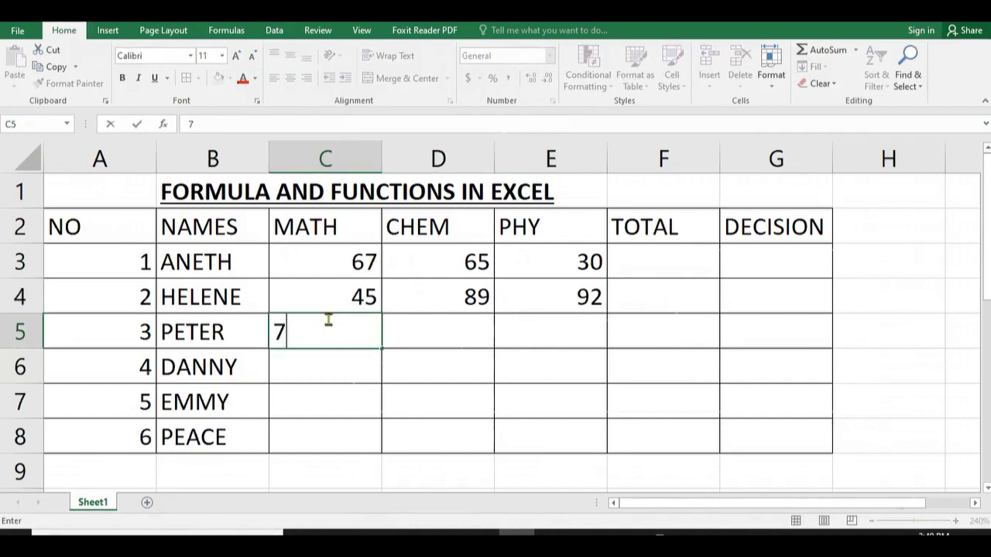
click(449, 341)
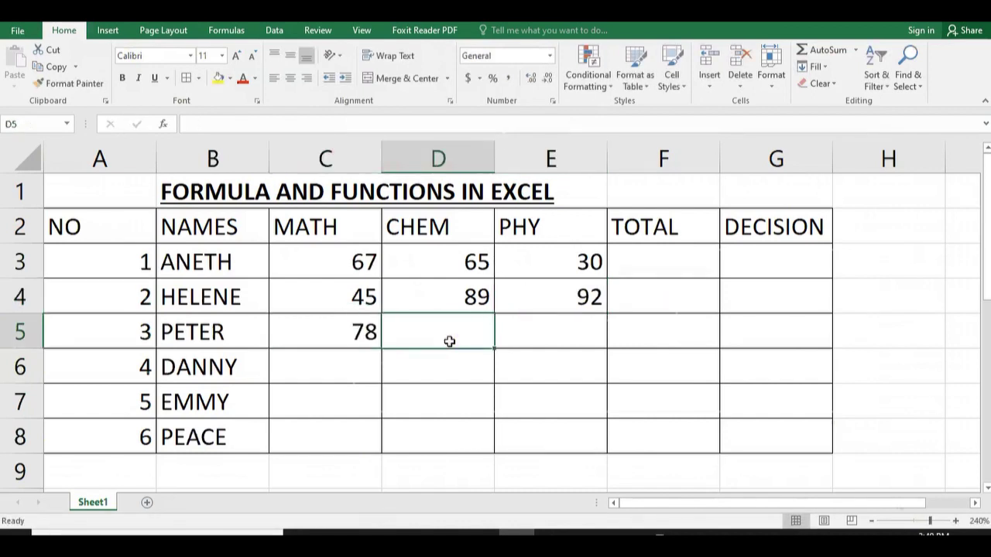
text(89)
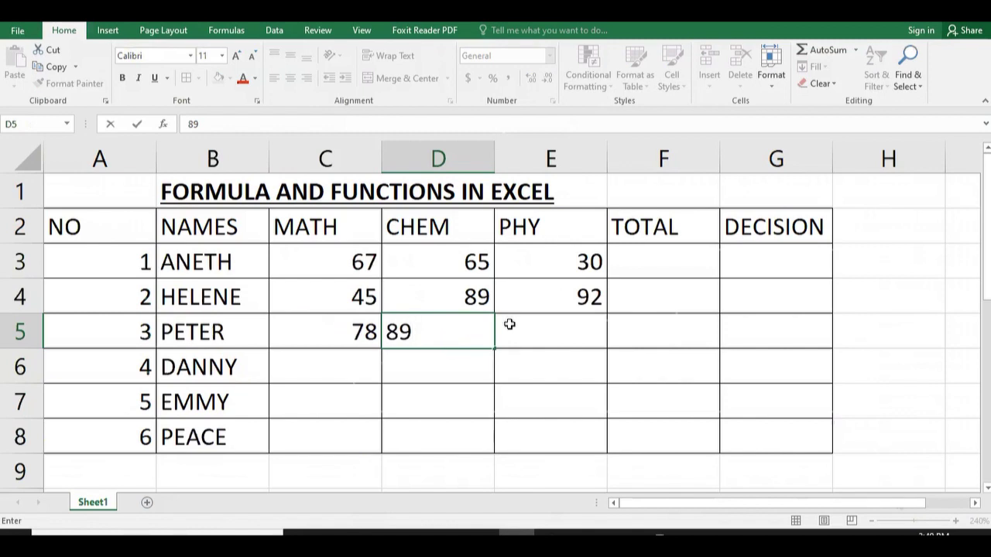
click(542, 325)
text(32)
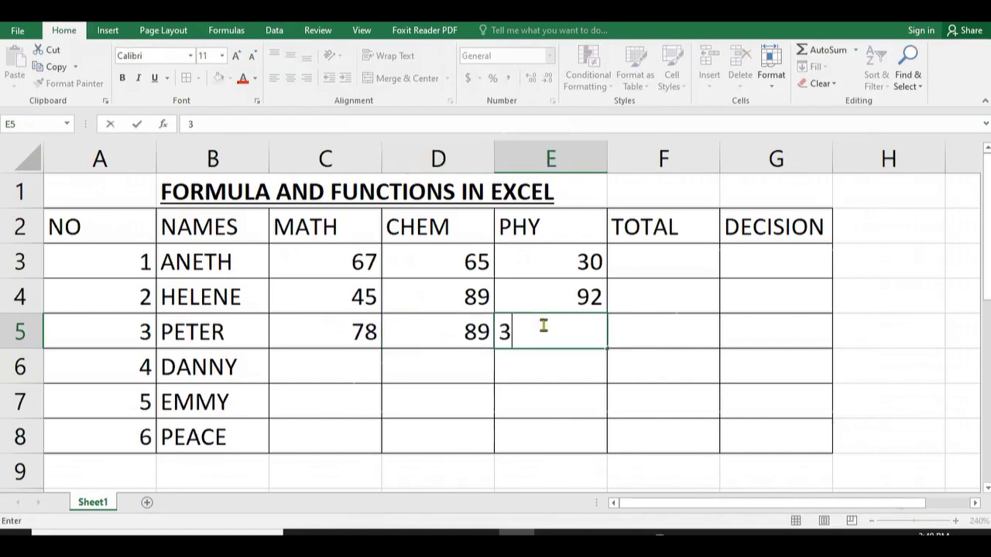
click(504, 377)
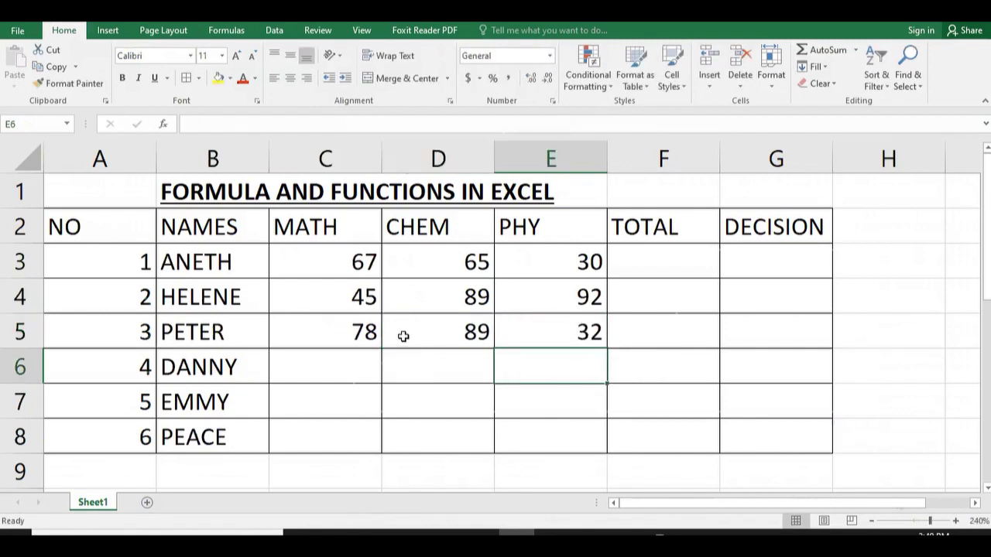
- Enter the fourth student's marks in row 6: MATH 65, CHEM 73 and PHY 59
click(306, 371)
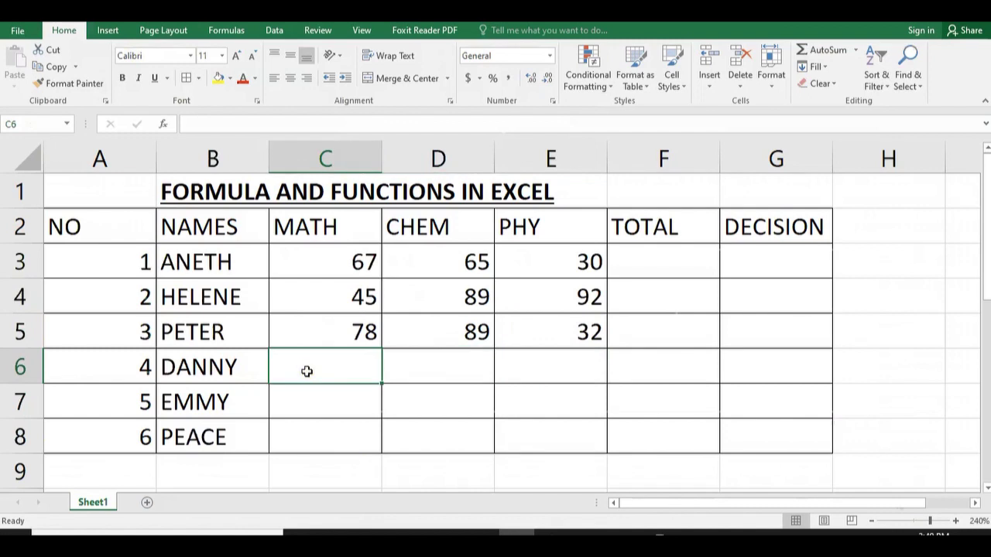
text(65)
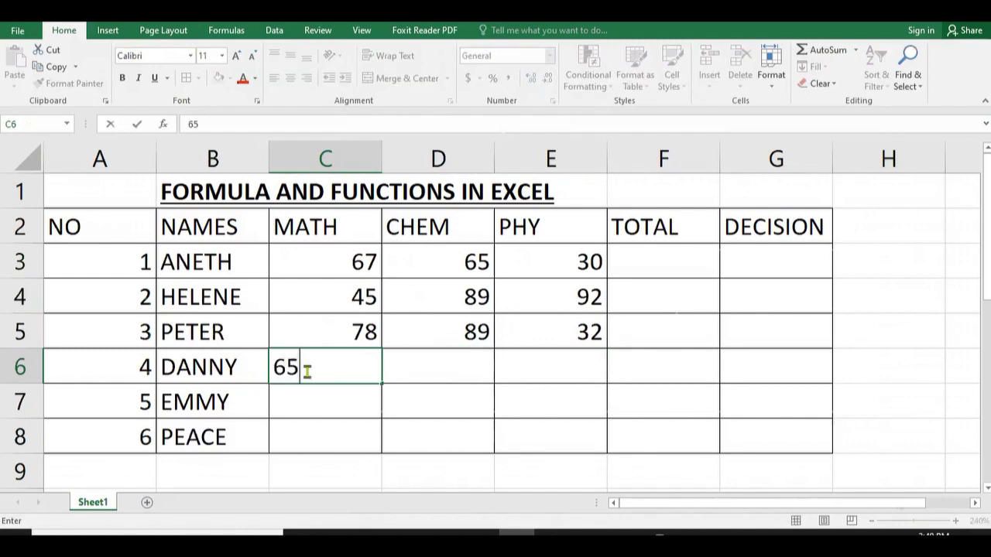
click(425, 360)
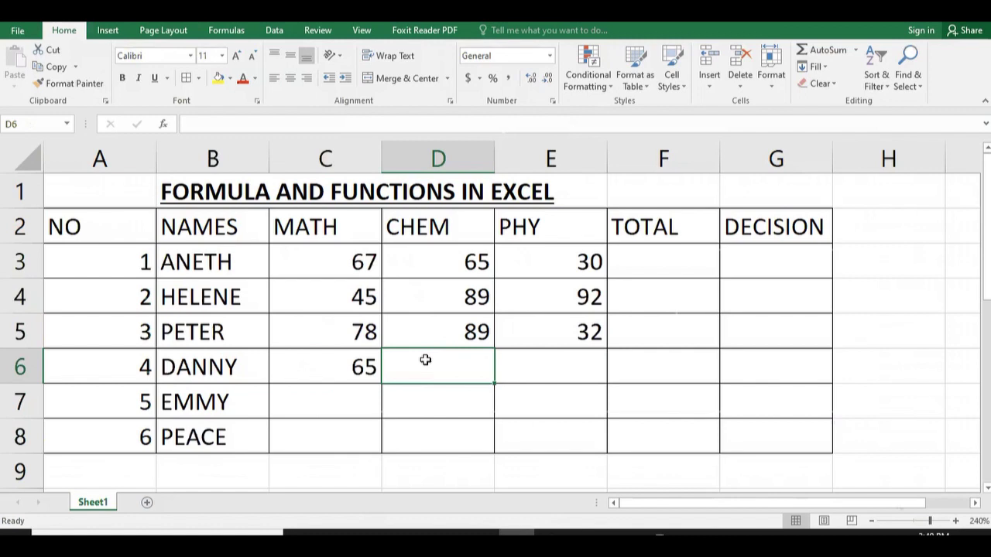
text(73)
click(530, 364)
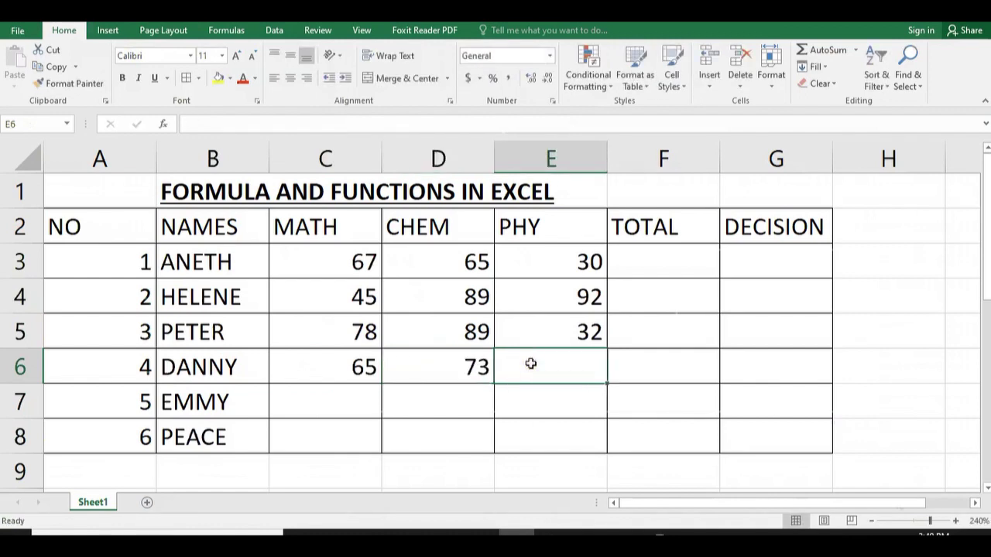
text(59)
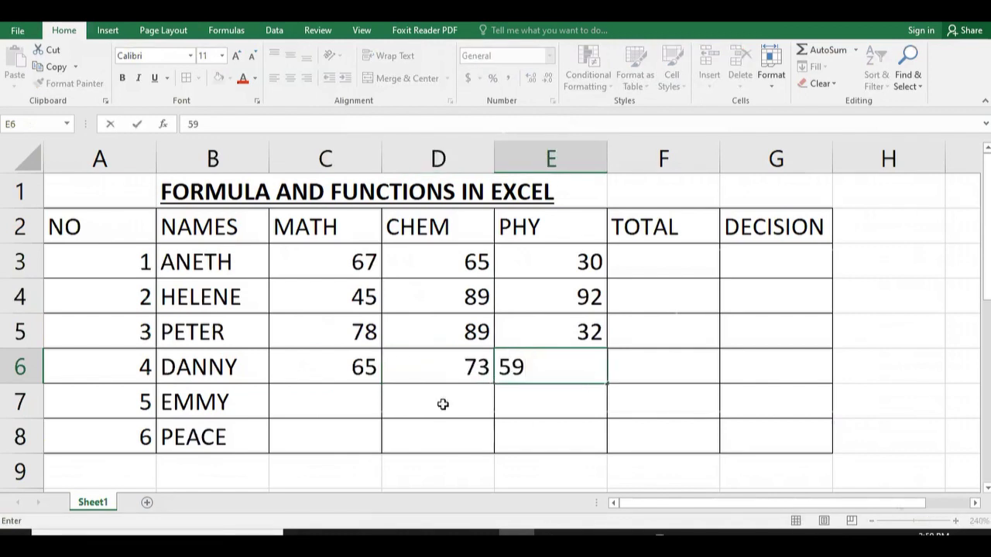
- Enter the fifth student's marks in row 7: MATH 12, CHEM 90 and PHY 55
click(323, 399)
text(12)
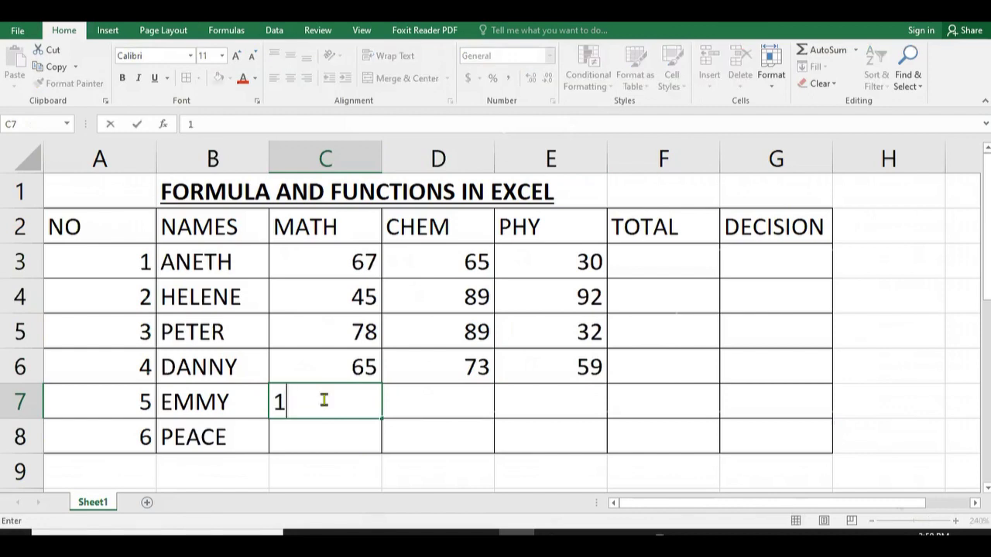
click(420, 389)
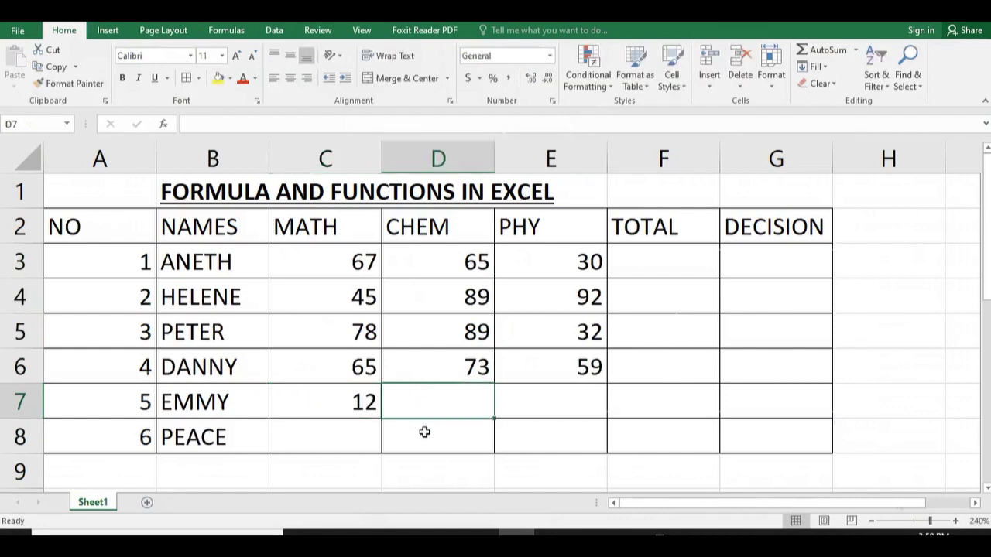
text(90)
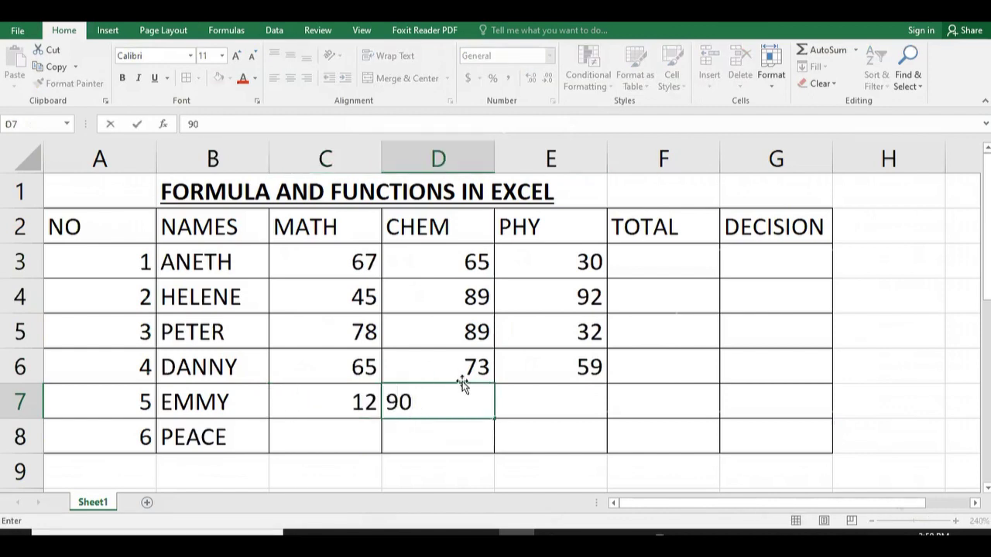
click(525, 405)
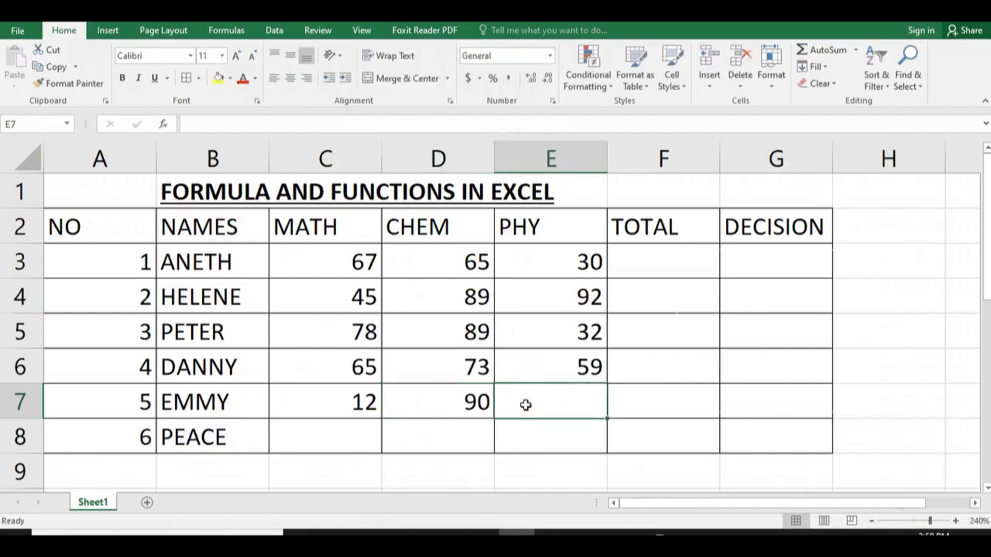
text(55)
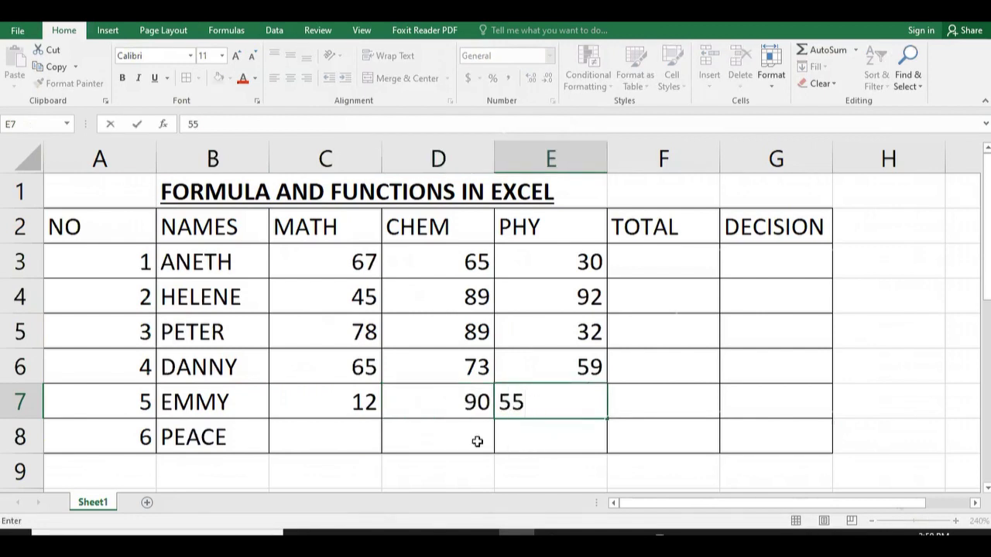
- Enter the sixth student's marks in row 8: MATH 76, CHEM 94 and PHY 80
click(320, 437)
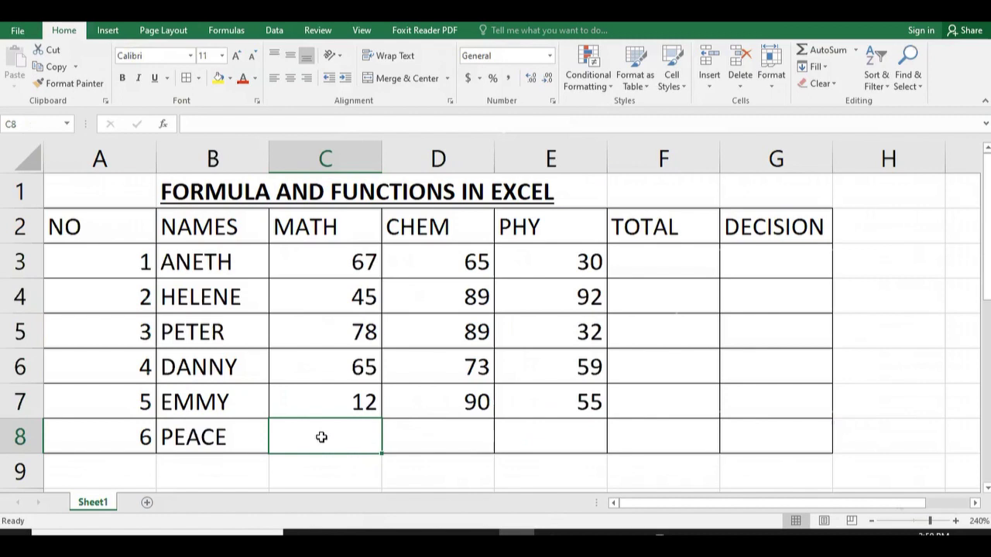
text(76)
click(414, 438)
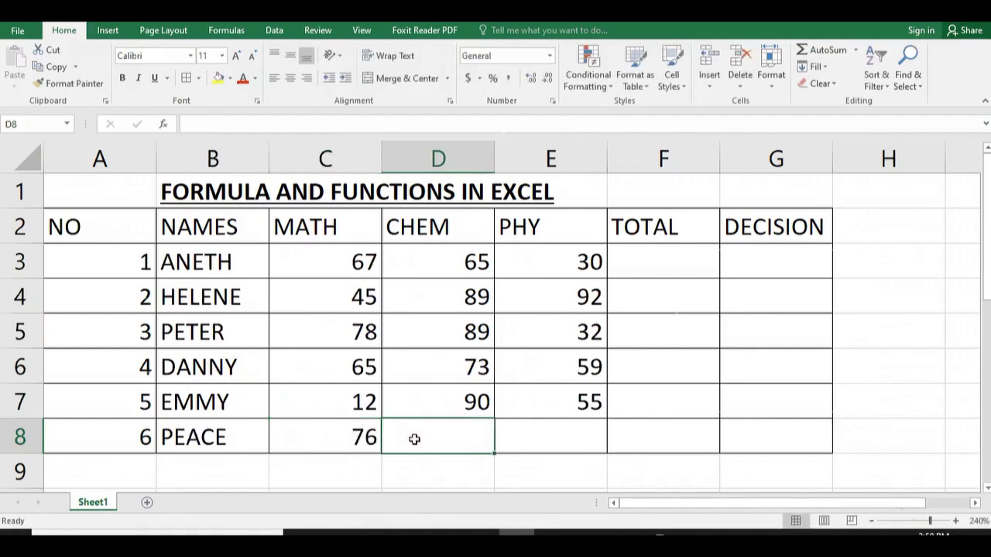
text(94)
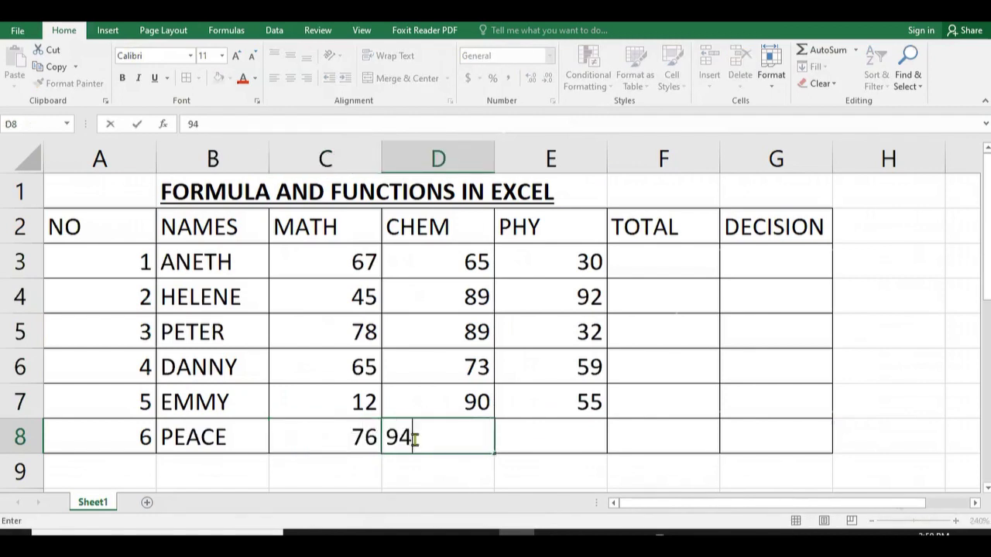
click(573, 440)
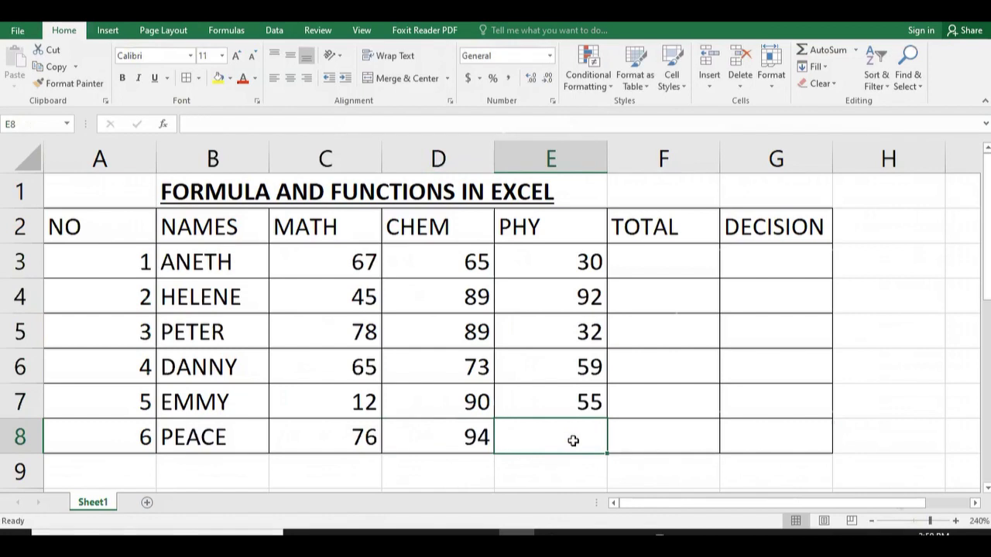
text(80)
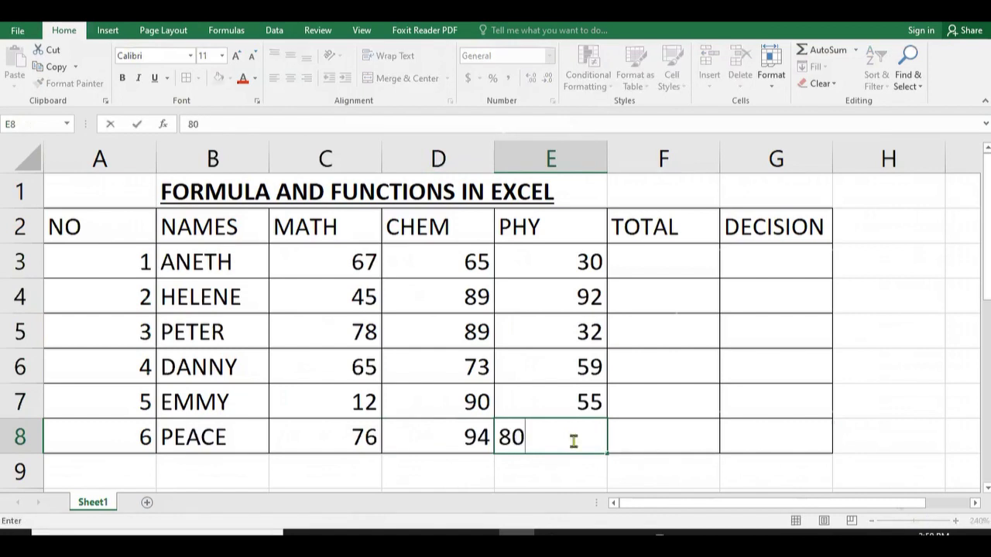
click(667, 407)
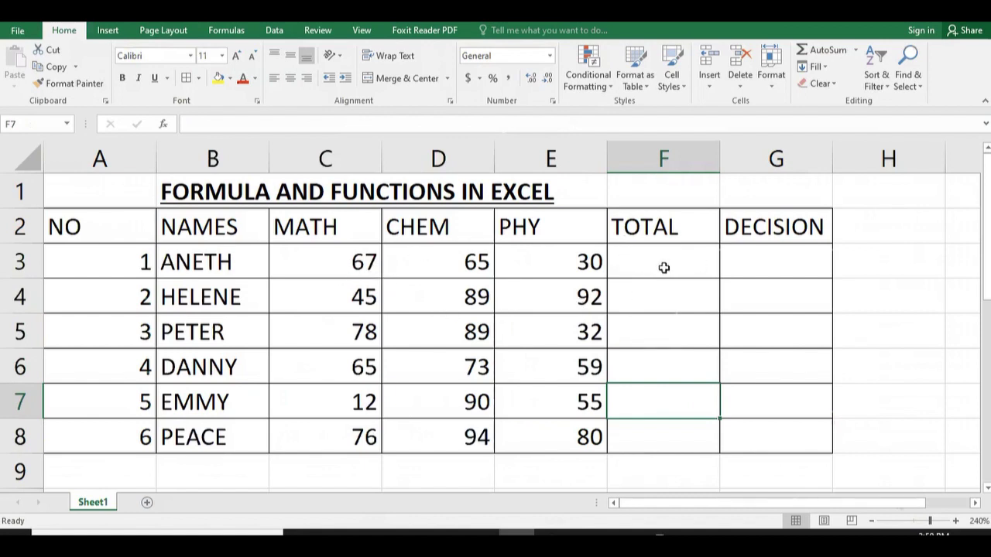
- Total the first student's marks from C3 to E3 into TOTAL cell F3 using AutoSum
click(630, 263)
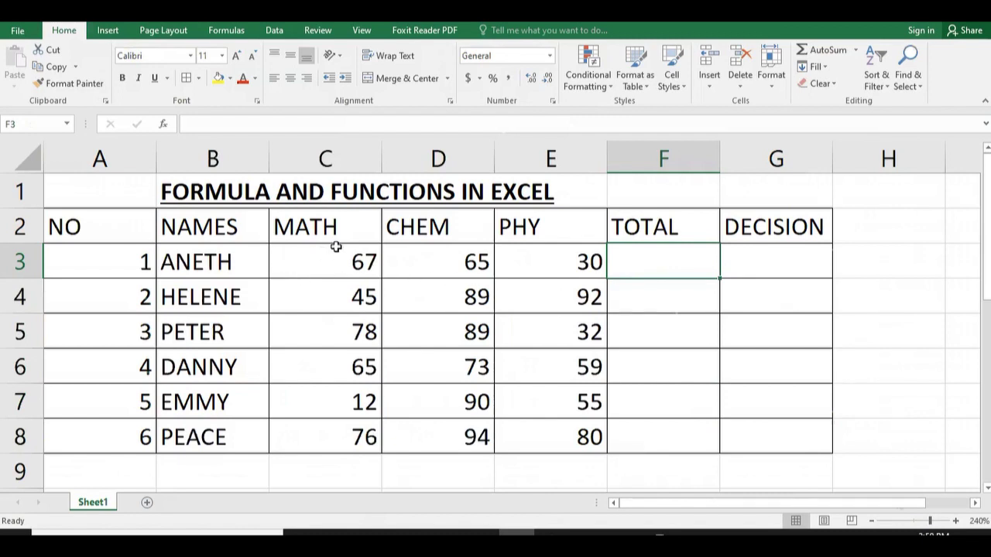
drag(344, 262, 646, 256)
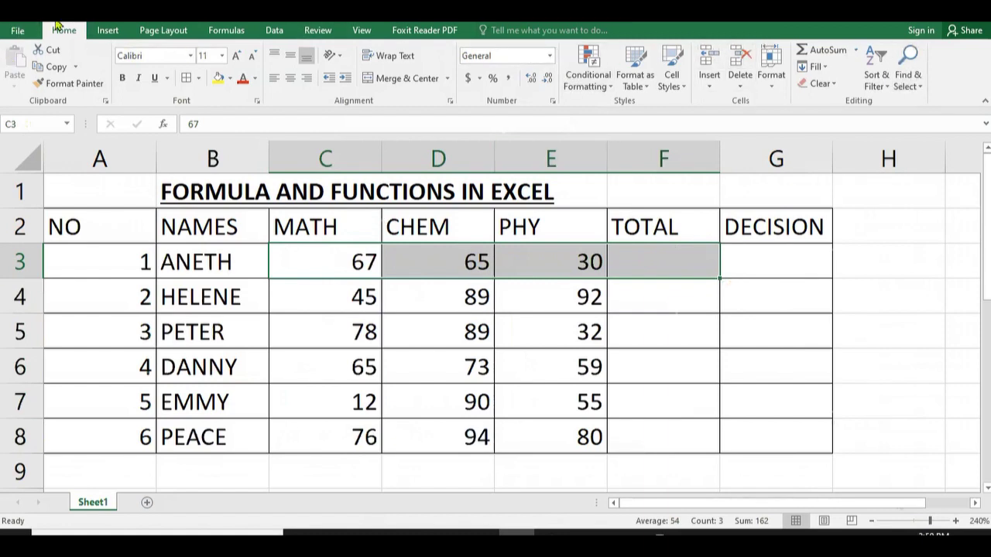
click(842, 53)
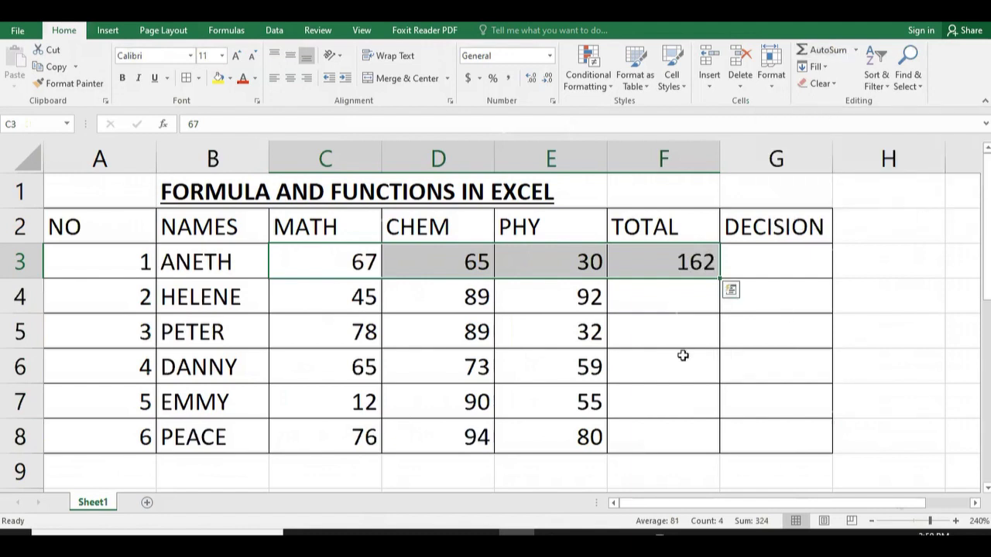
- Fill the total formula in F3 down through F8, and undo the fill
click(686, 264)
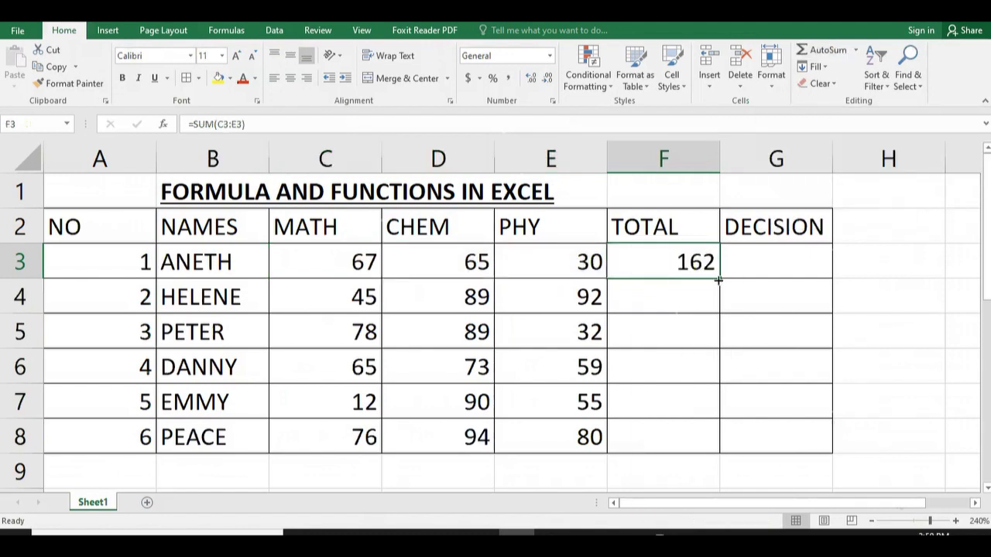
drag(718, 280, 707, 439)
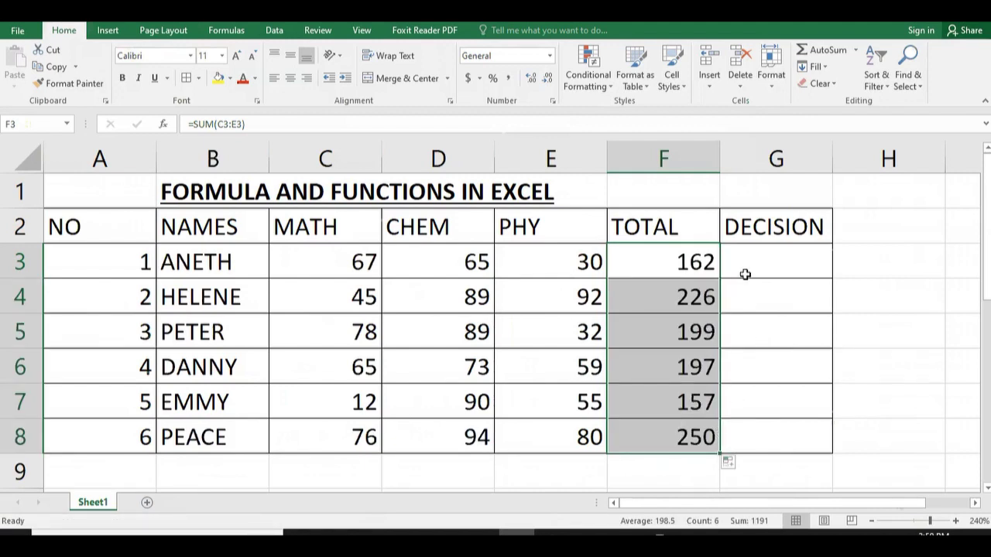
key(ctrl+z)
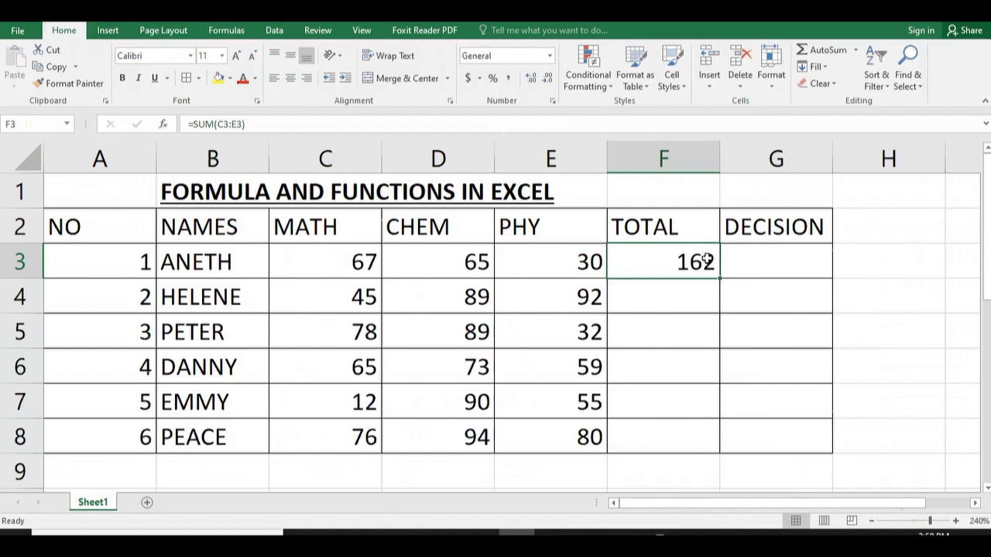
- Replace the total in F3 with a SUM formula listing the three marks individually, =SUM(C3,D3,E3)
text(=SUM)
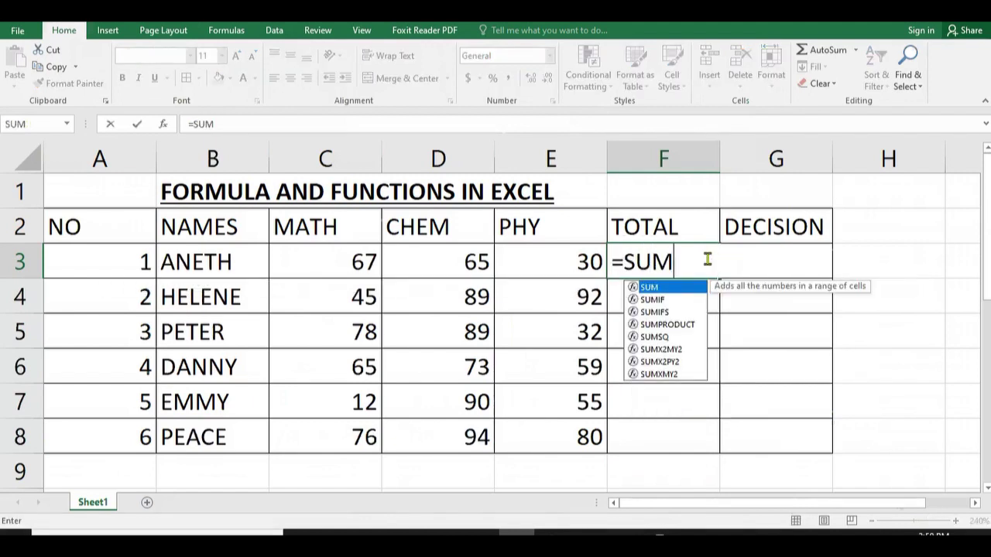
text(()
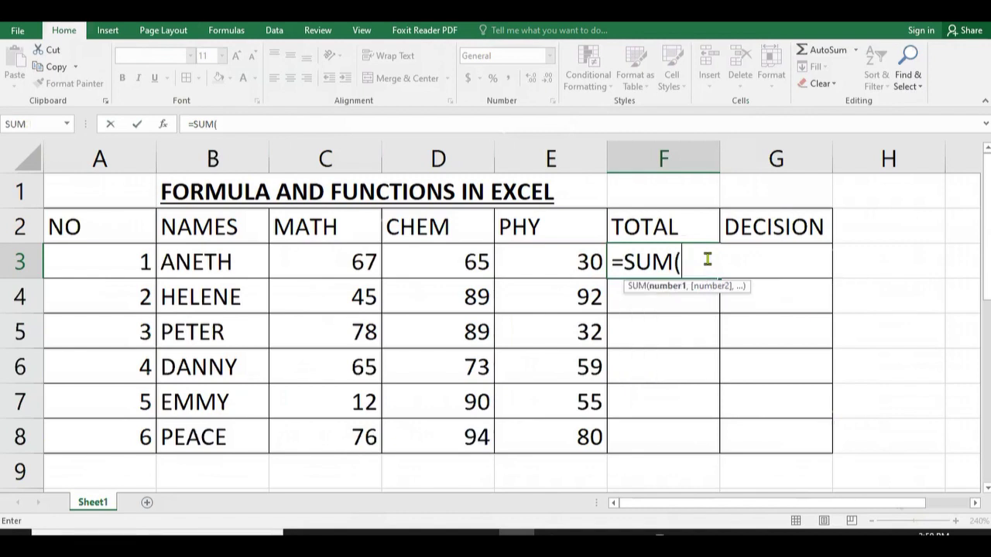
click(345, 266)
text(,)
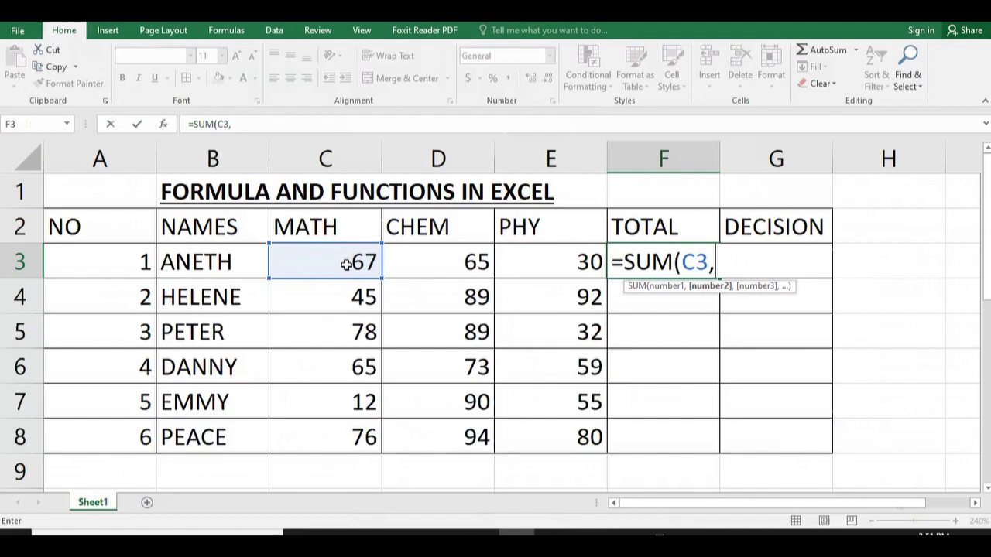
click(438, 262)
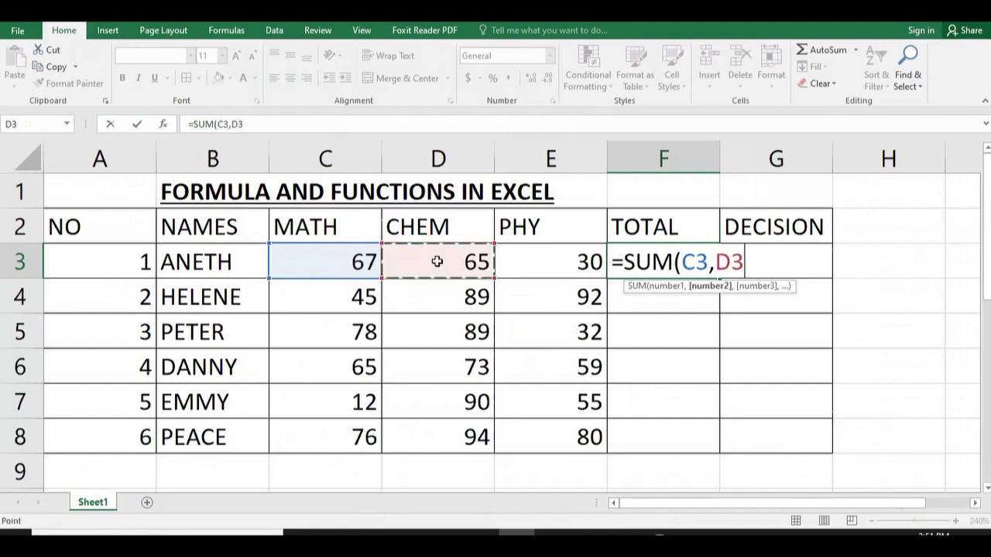
text(,)
click(548, 262)
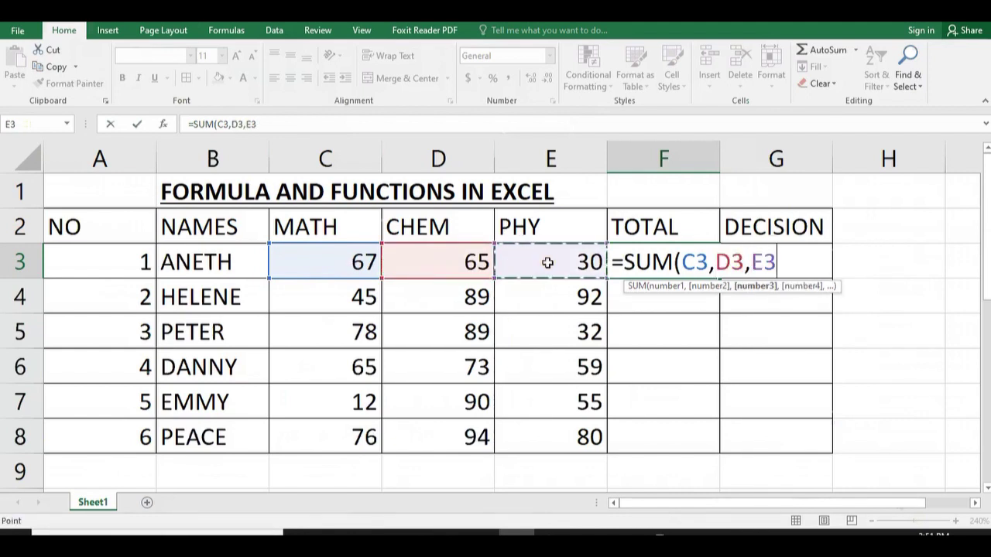
text())
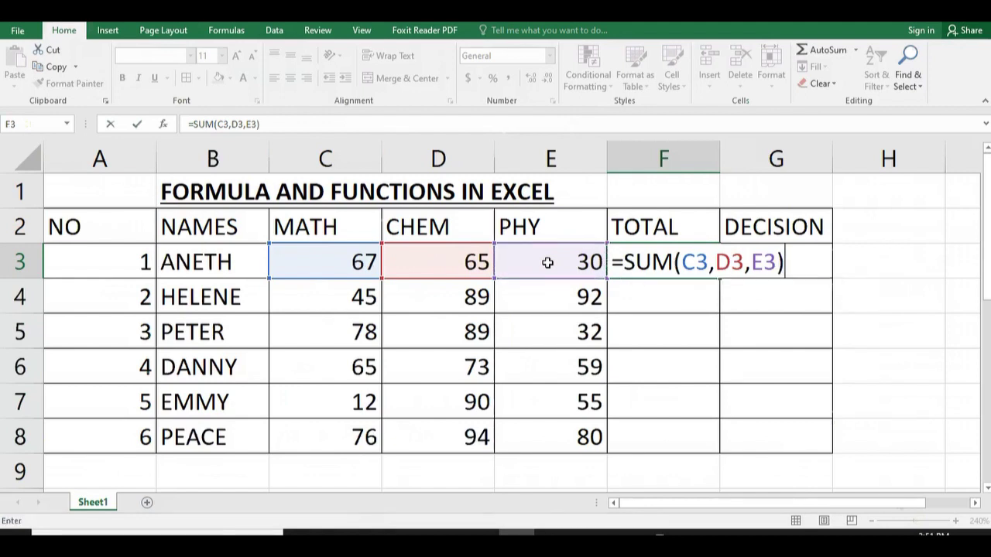
key(Return)
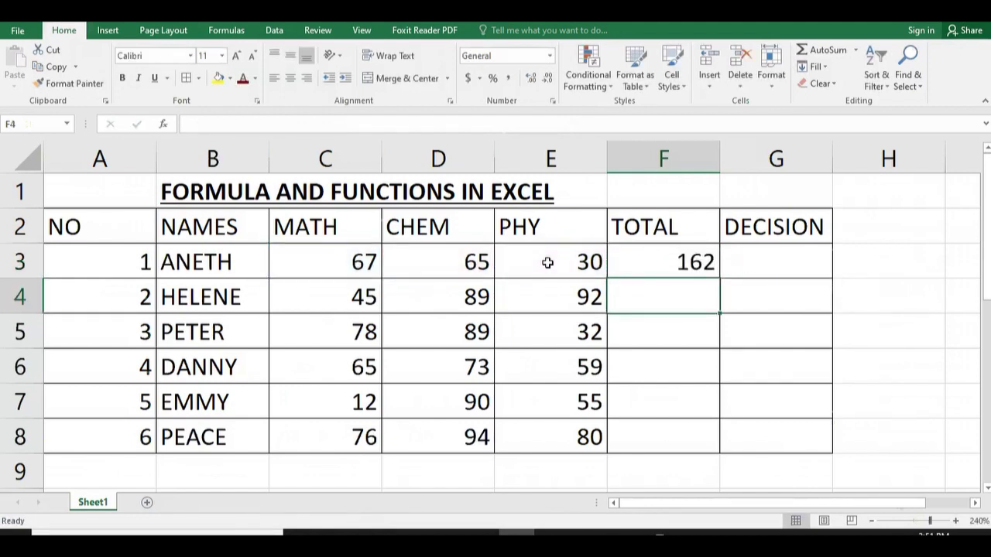
- Fill the comma-separated SUM formula from F3 down through F8, and undo the fill
click(689, 263)
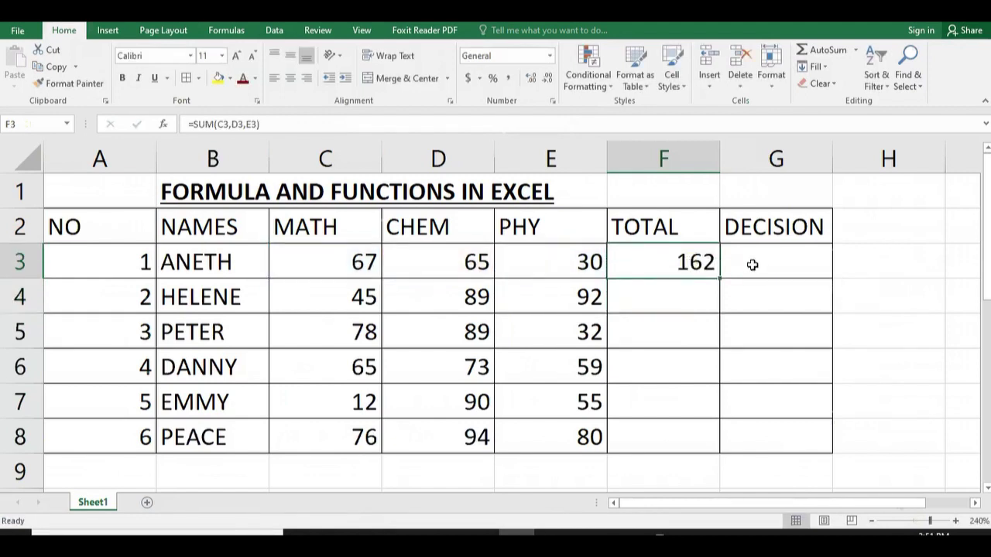
drag(720, 280, 731, 453)
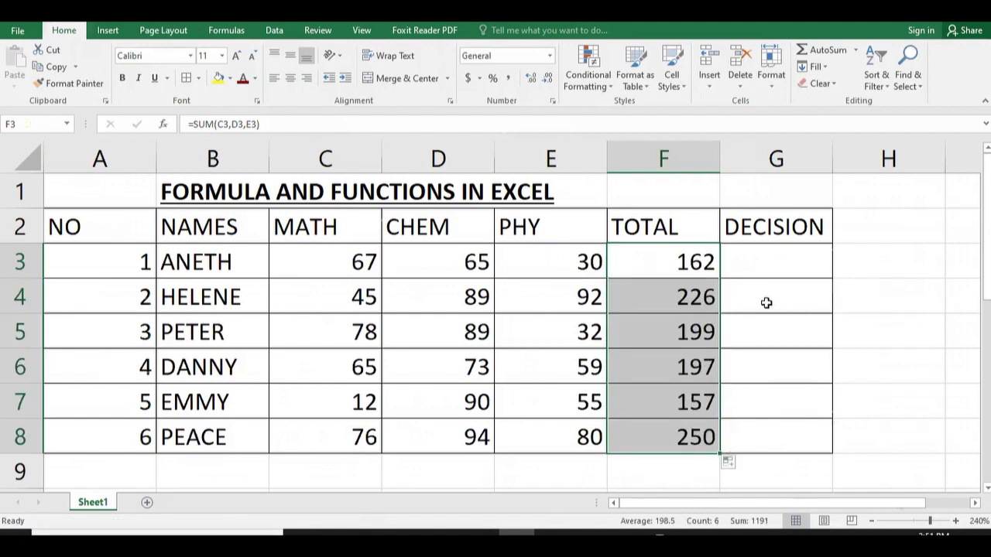
key(ctrl+z)
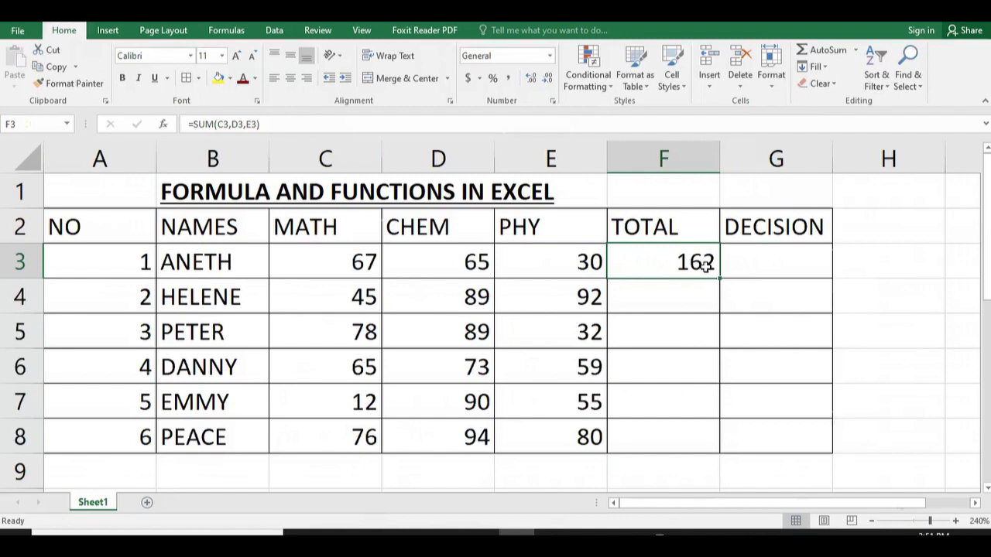
- Replace the formula in F3 with a SUM over the range of marks, =SUM(C3:E3)
text(=SUM)
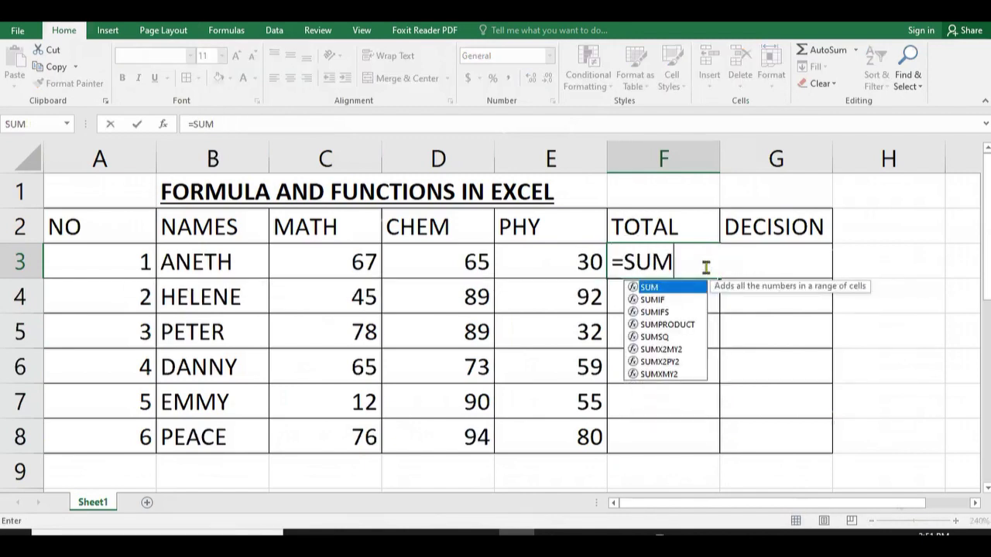
text(()
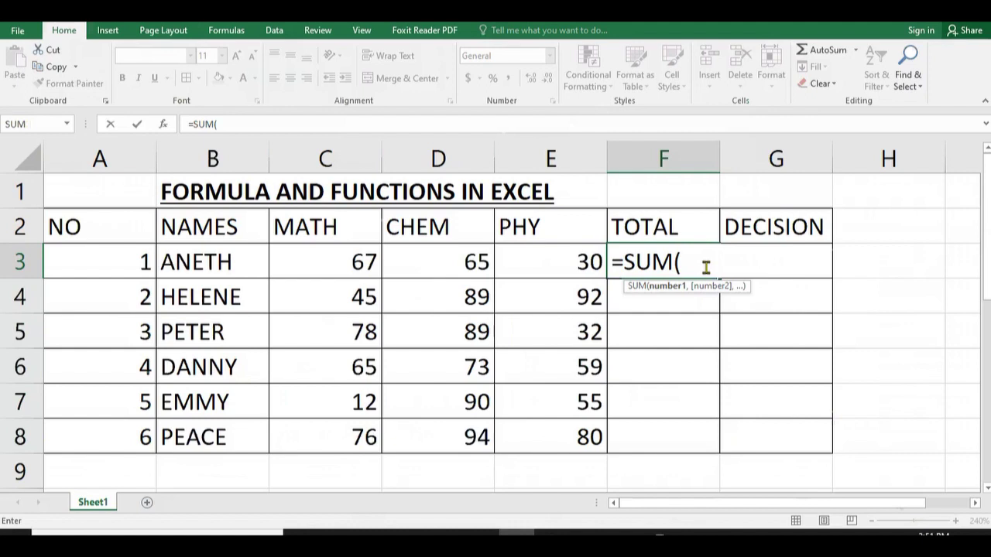
click(346, 263)
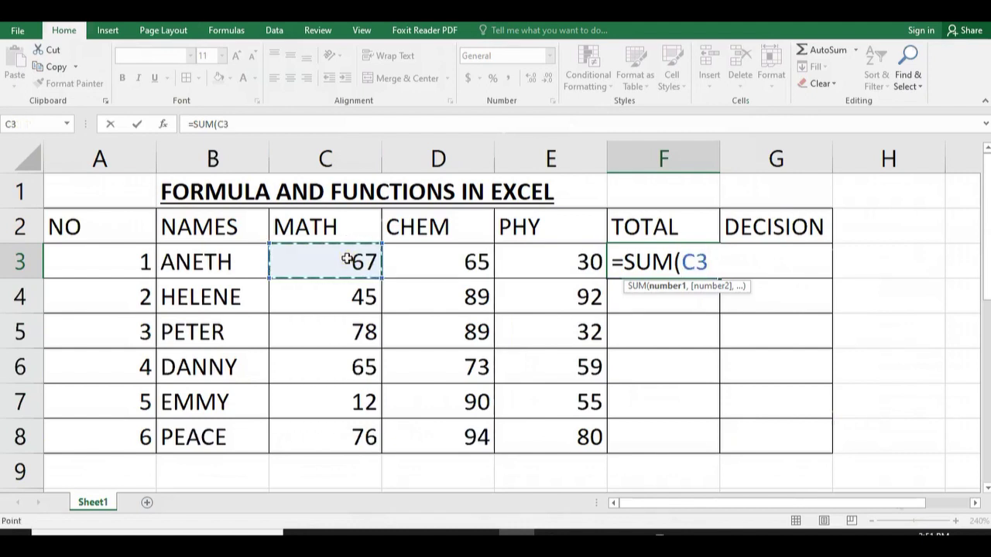
text(:)
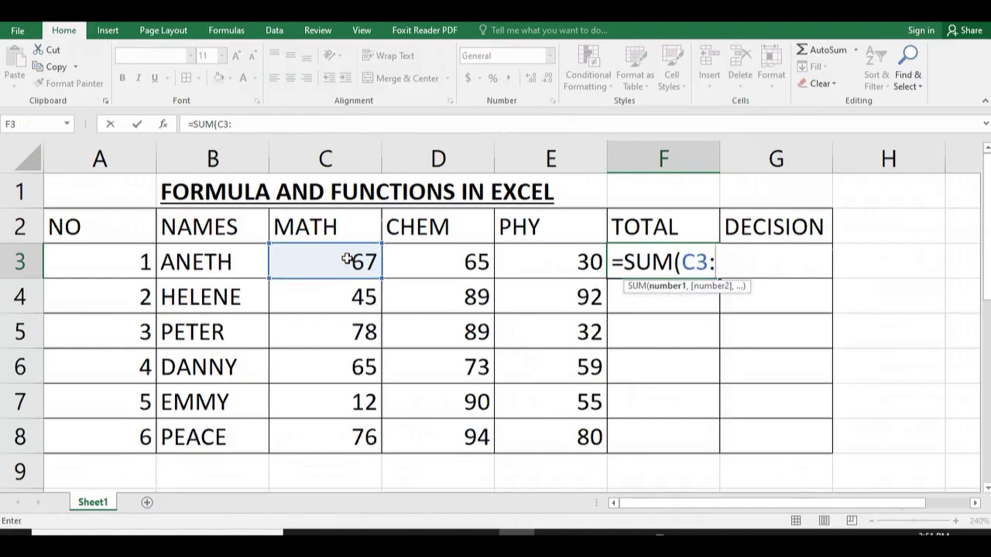
click(567, 270)
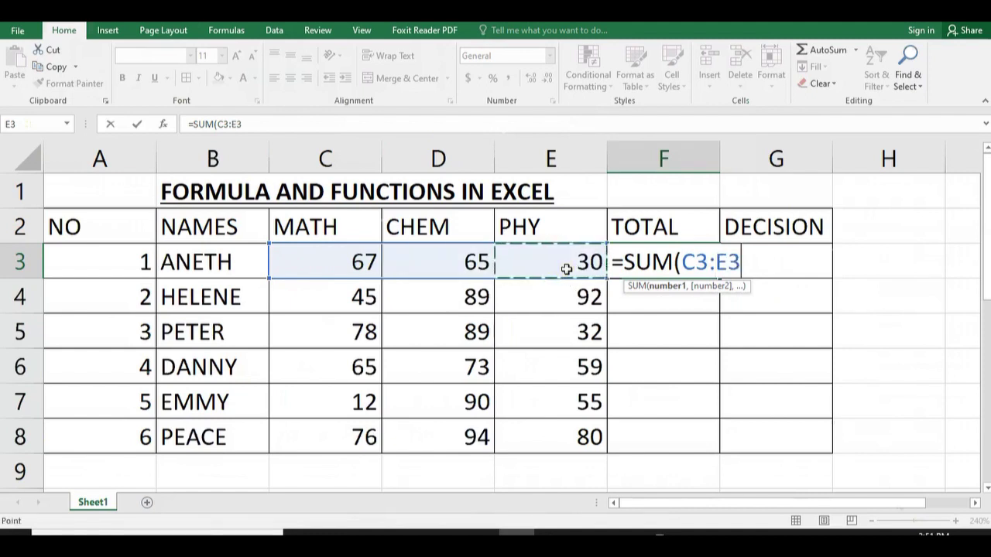
text())
key(Return)
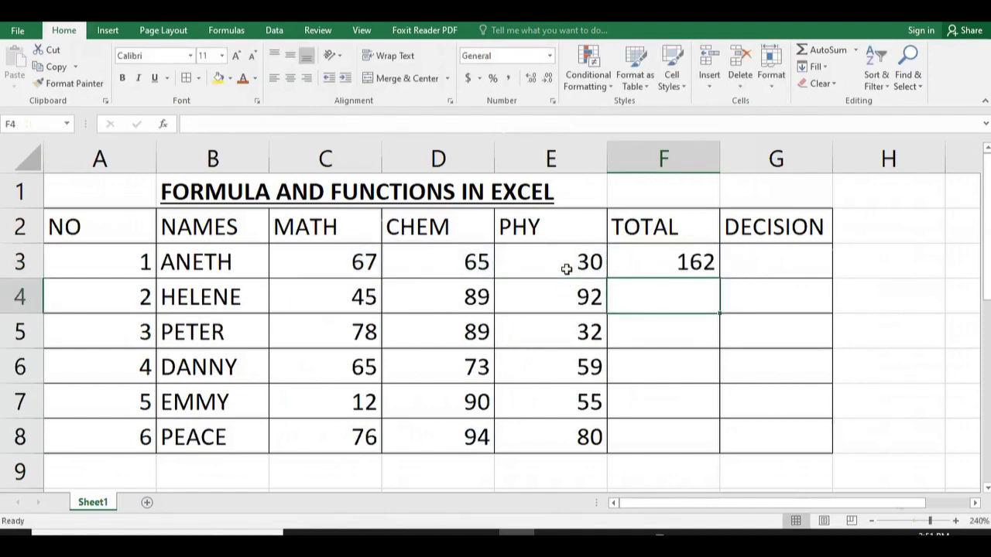
- Fill the range-based total formula from F3 down through F8 for the remaining students
click(685, 265)
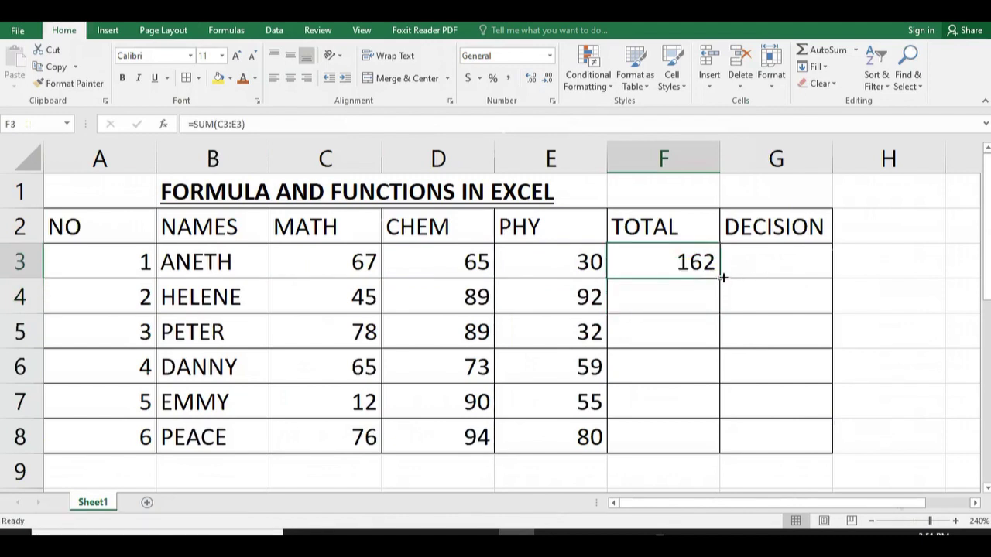
drag(722, 277, 718, 453)
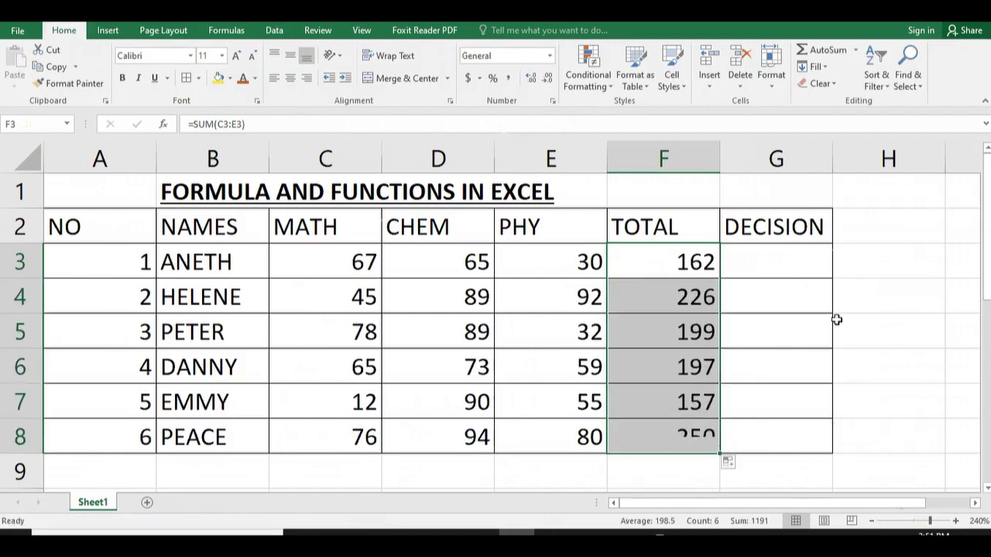
click(835, 319)
click(780, 263)
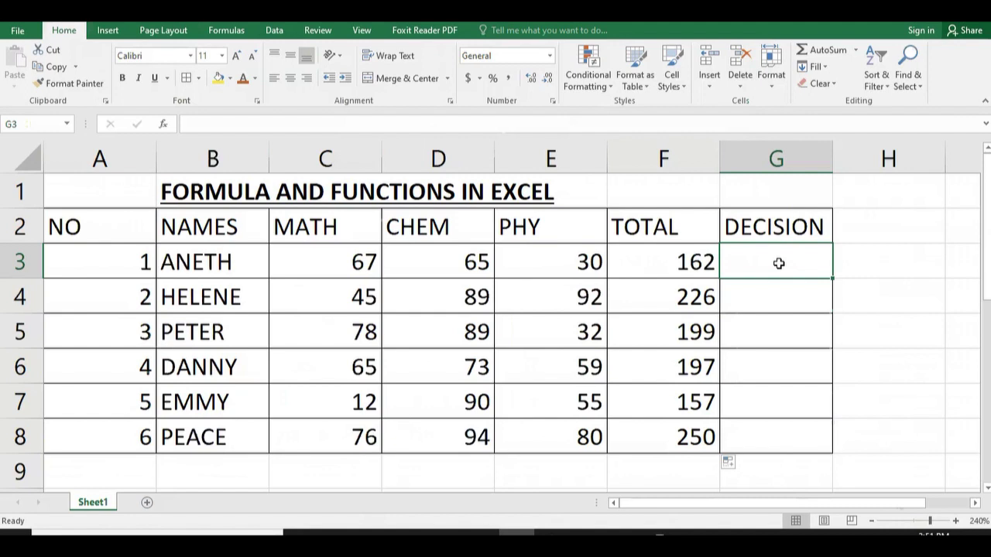
click(638, 194)
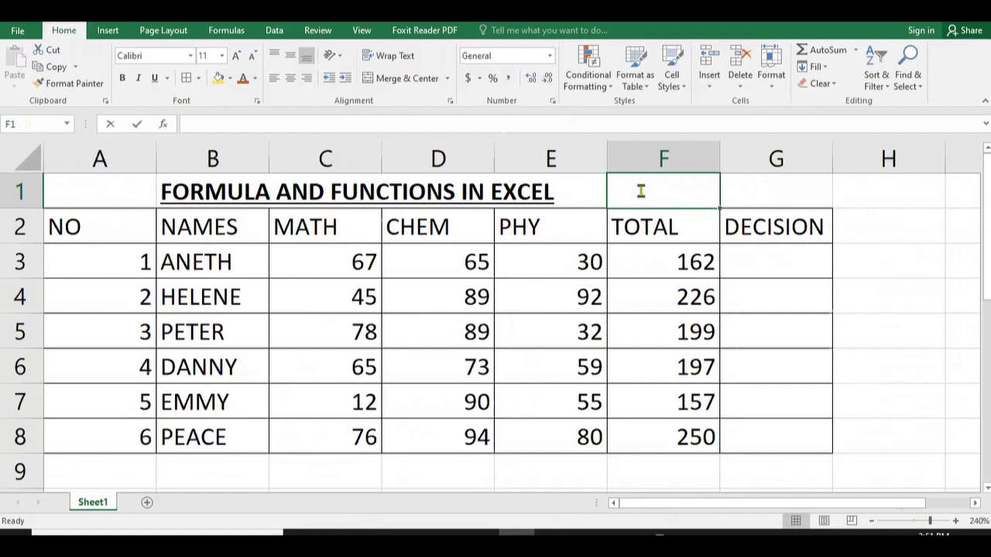
text(MA)
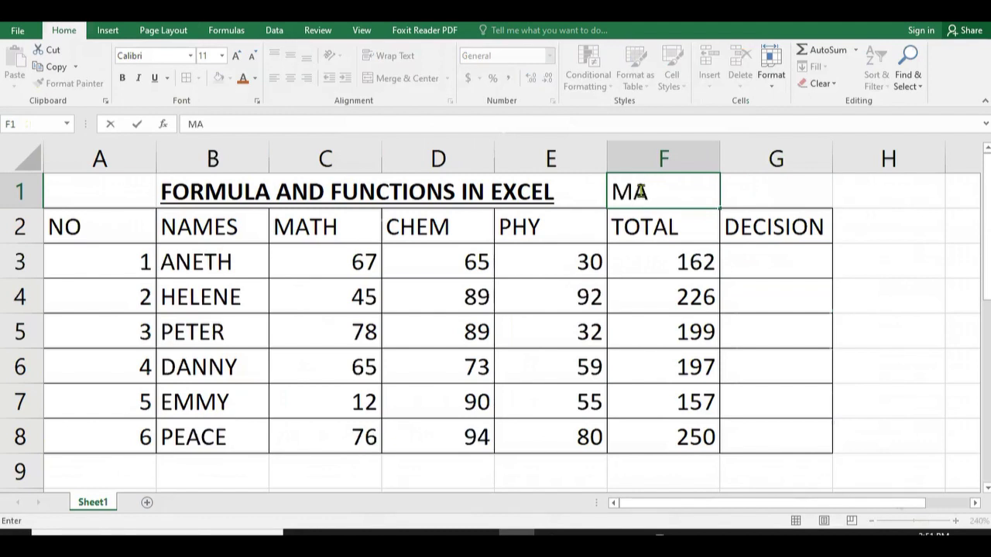
key(BackSpace)
key(BackSpace)
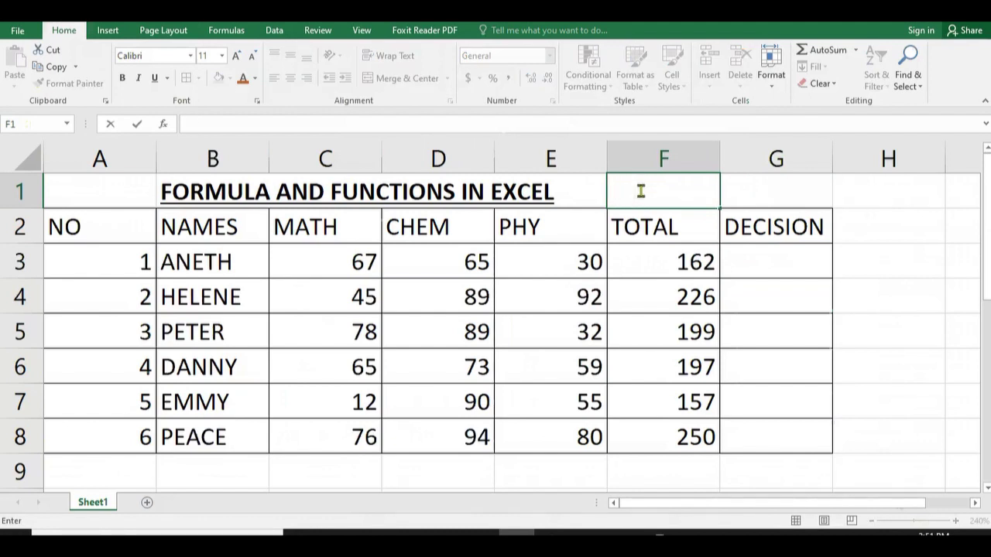
- Change the TOTAL header in F2 to TOTAL/300 and widen column F to fit it
double_click(684, 224)
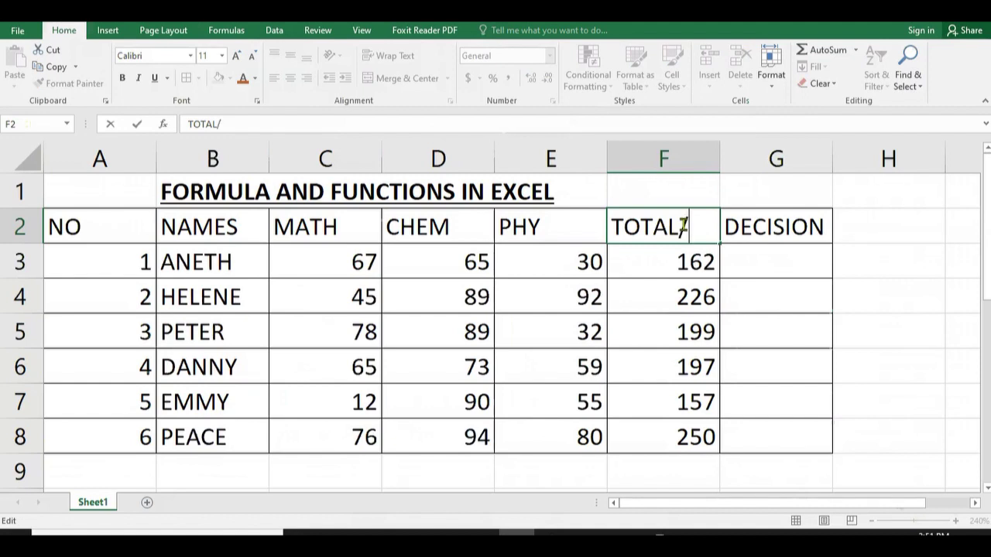
text(/300)
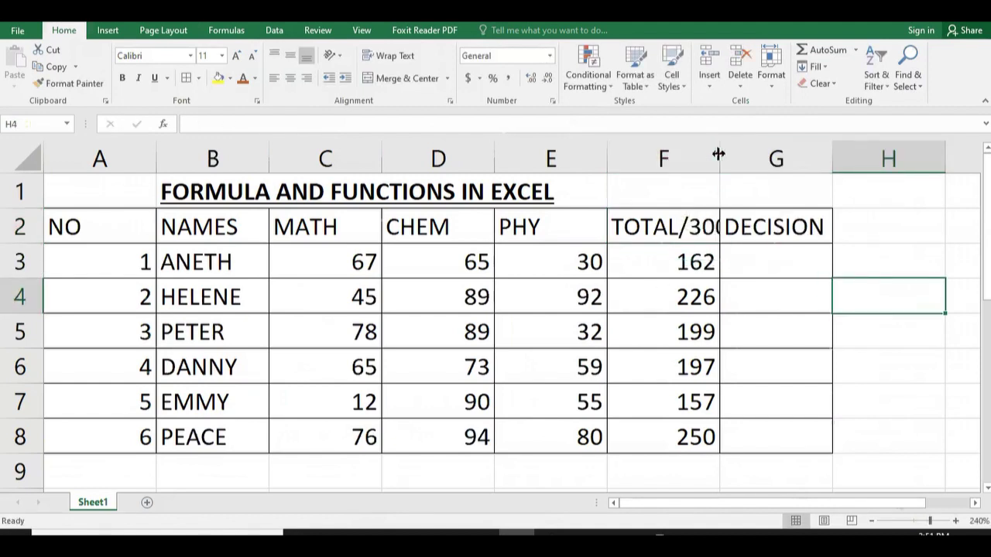
drag(719, 153, 741, 153)
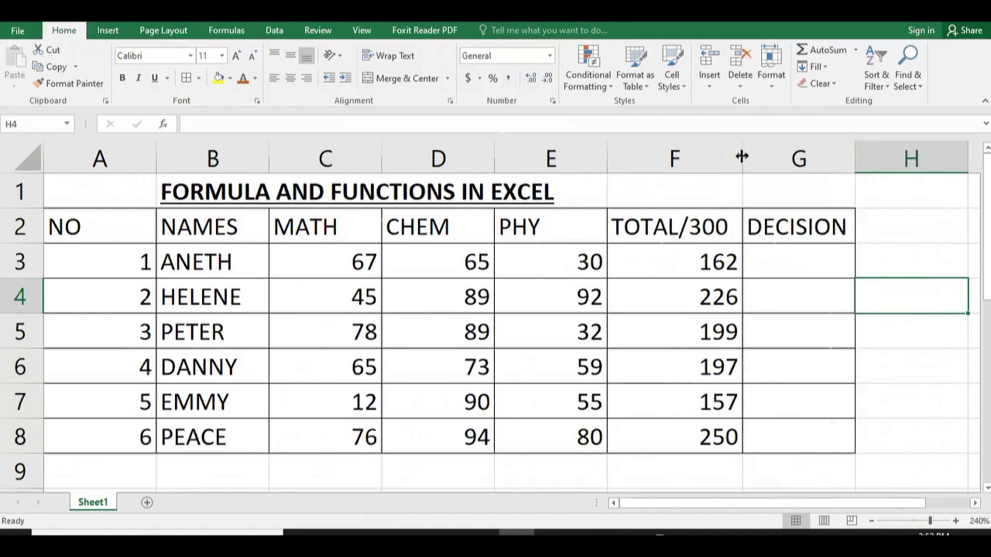
- Change the headers in E2 to PHY/100 and D2 to CHEM/100, widening column D to fit
double_click(580, 227)
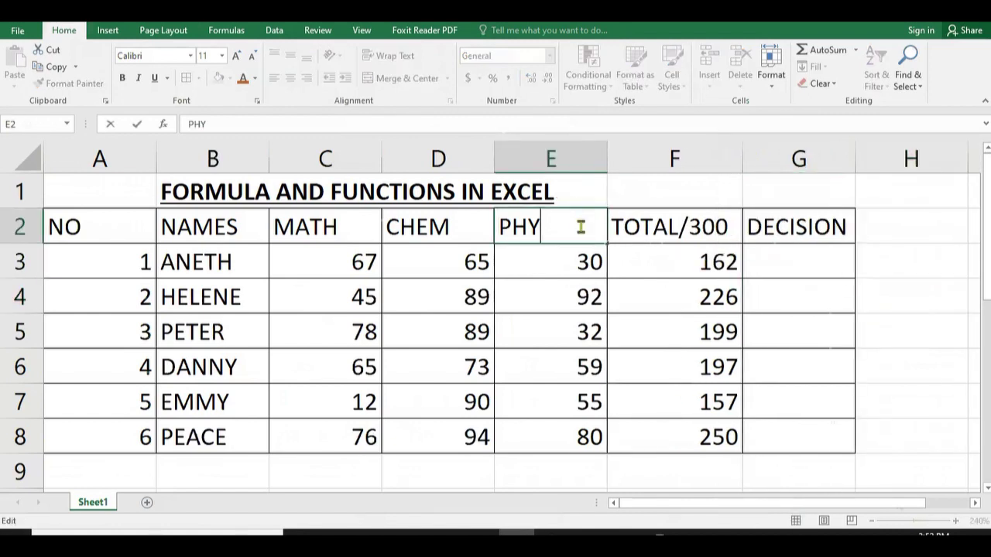
text(/100)
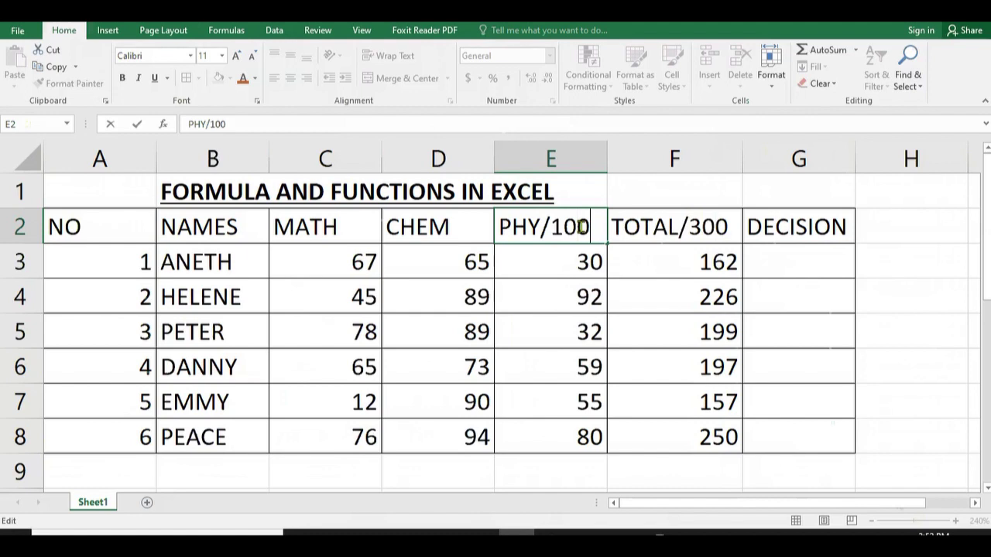
double_click(462, 227)
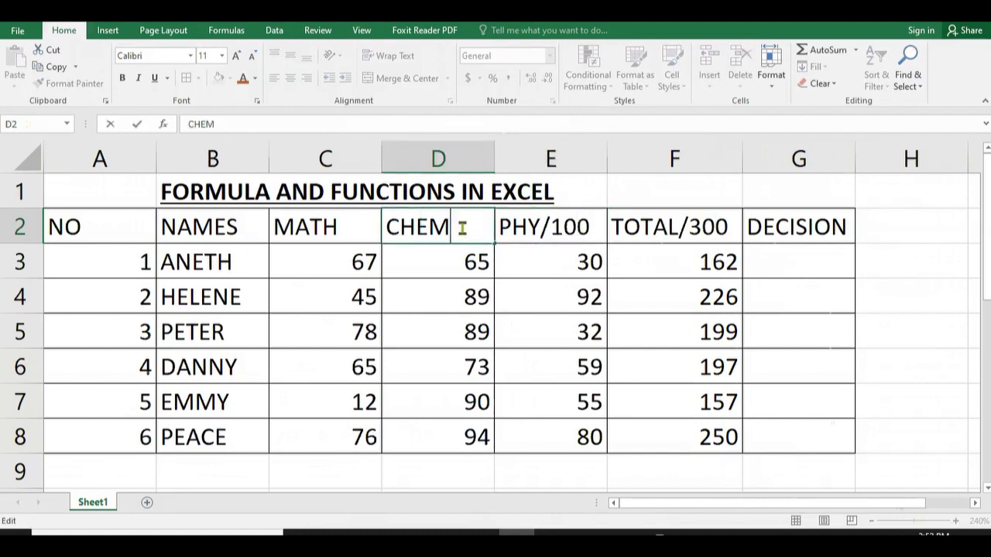
text(/100)
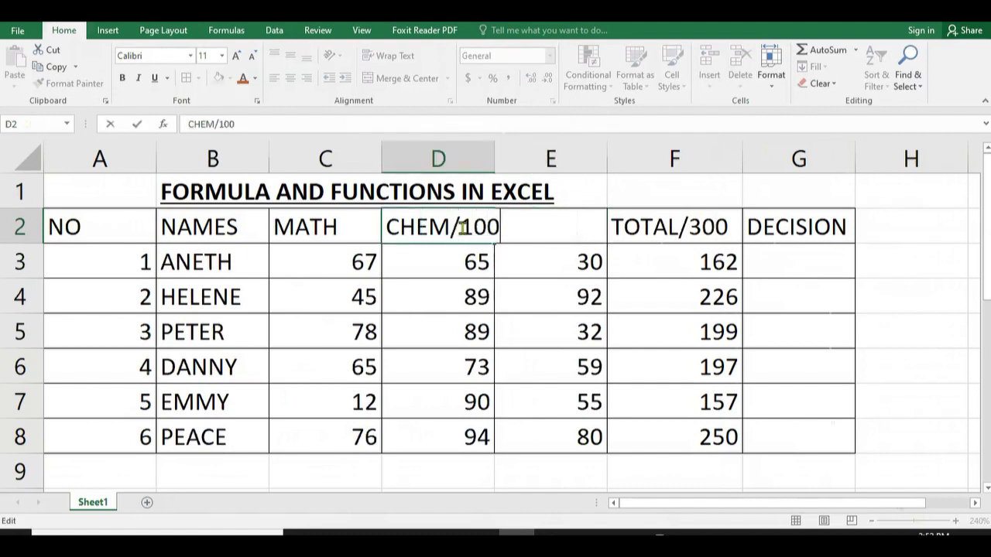
click(436, 327)
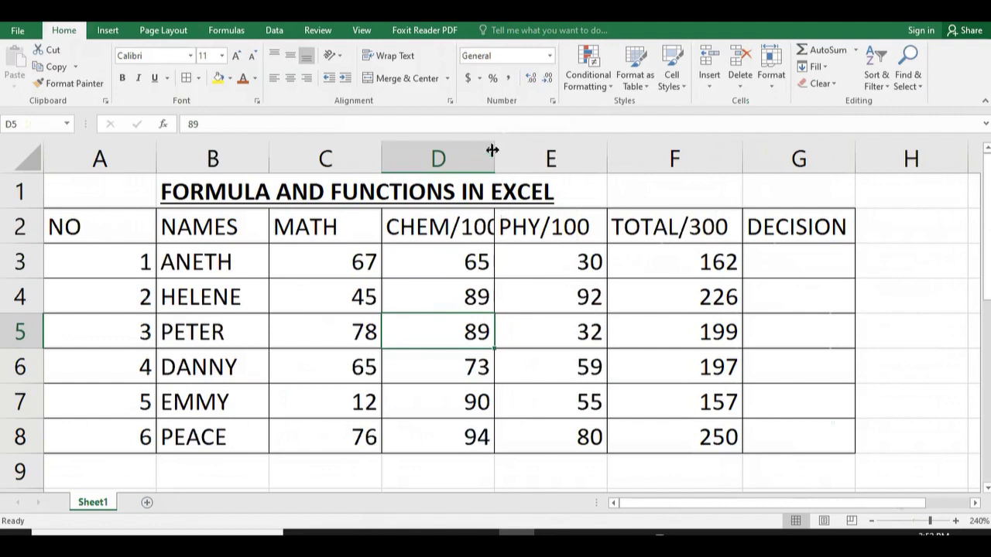
drag(492, 149, 503, 150)
- Change the MATH header in C2 to MATH/100 and widen column C to fit it
click(370, 227)
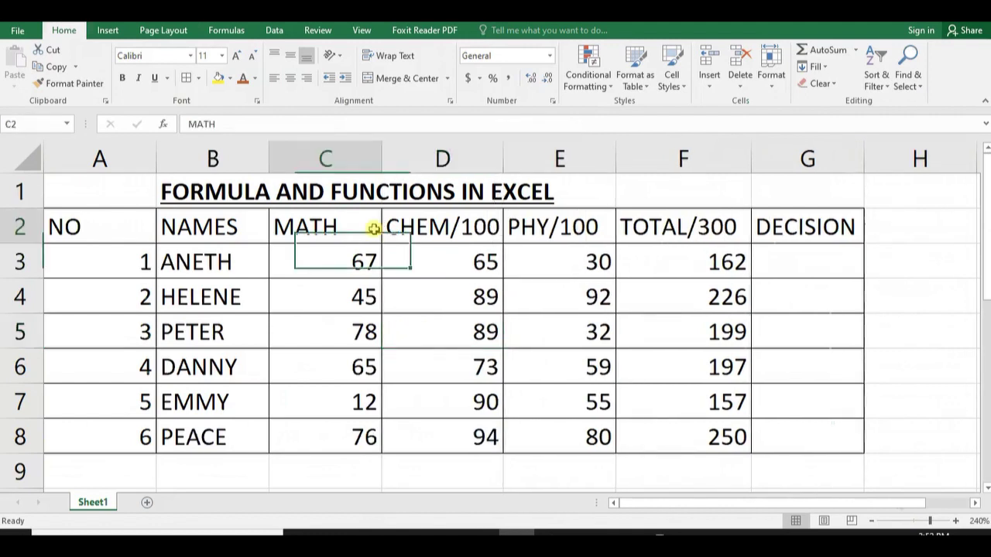
double_click(374, 228)
text(/100)
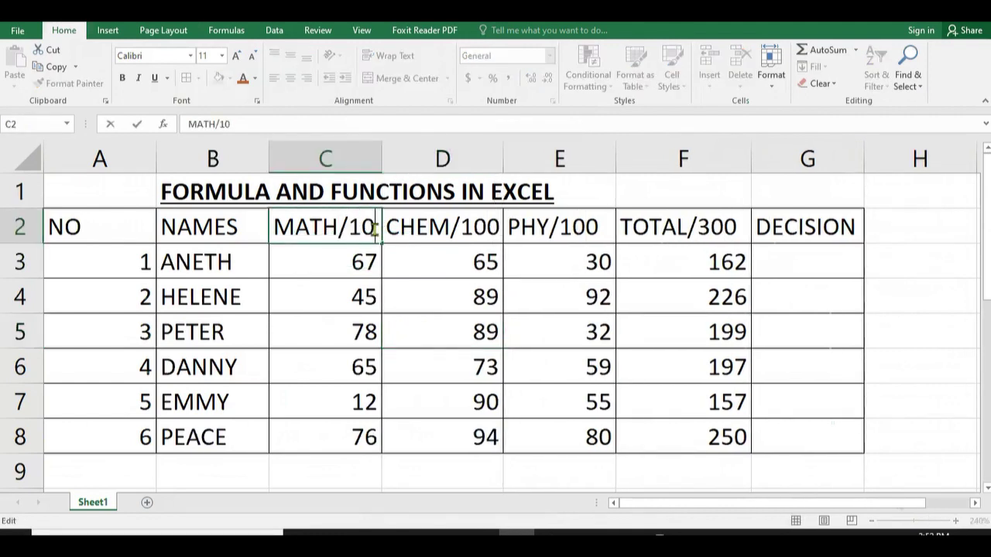
click(546, 394)
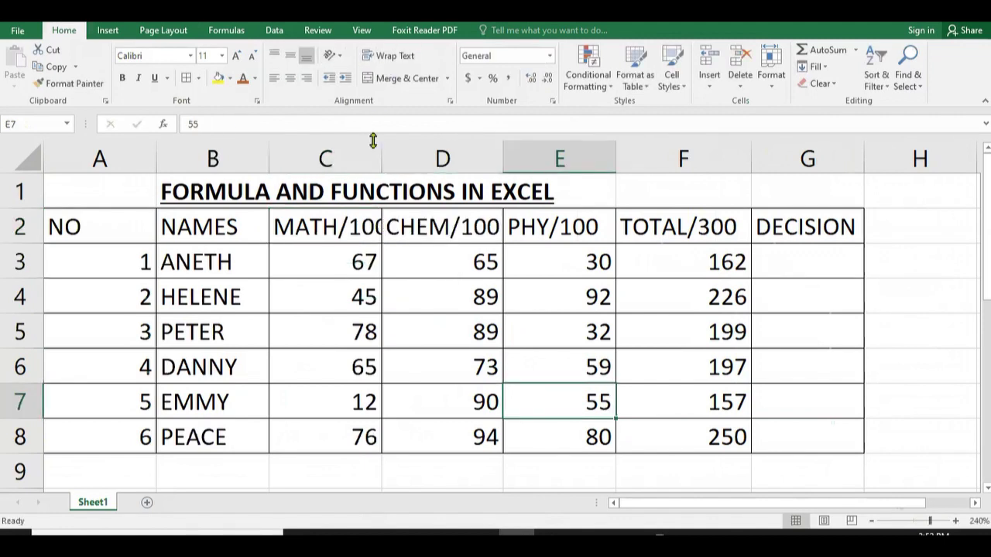
mouse_move(381, 150)
mouse_down()
mouse_move(405, 150)
mouse_move(372, 155)
mouse_move(385, 155)
mouse_up()
- Narrow the NO column A to about half its width, just enough for its header
click(249, 228)
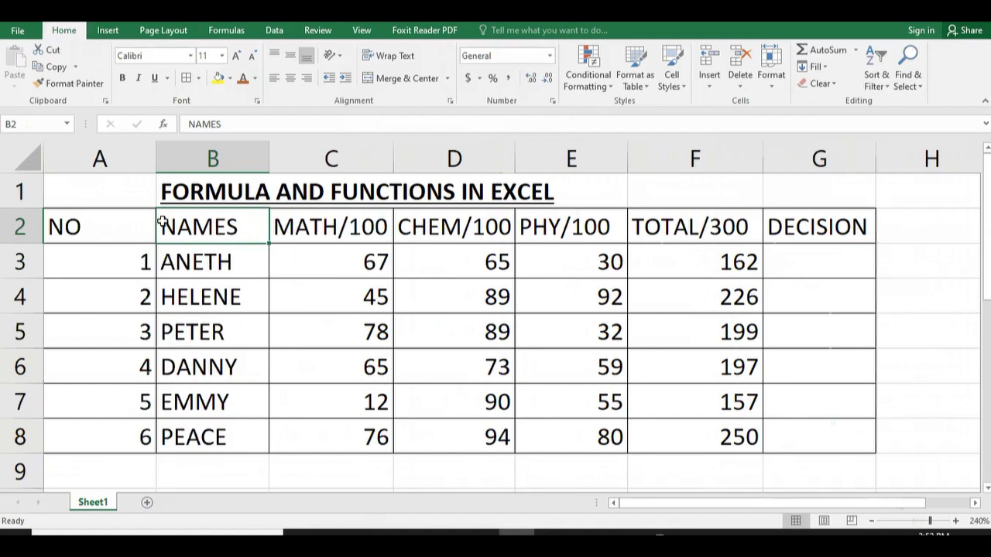
drag(153, 159, 99, 157)
click(411, 296)
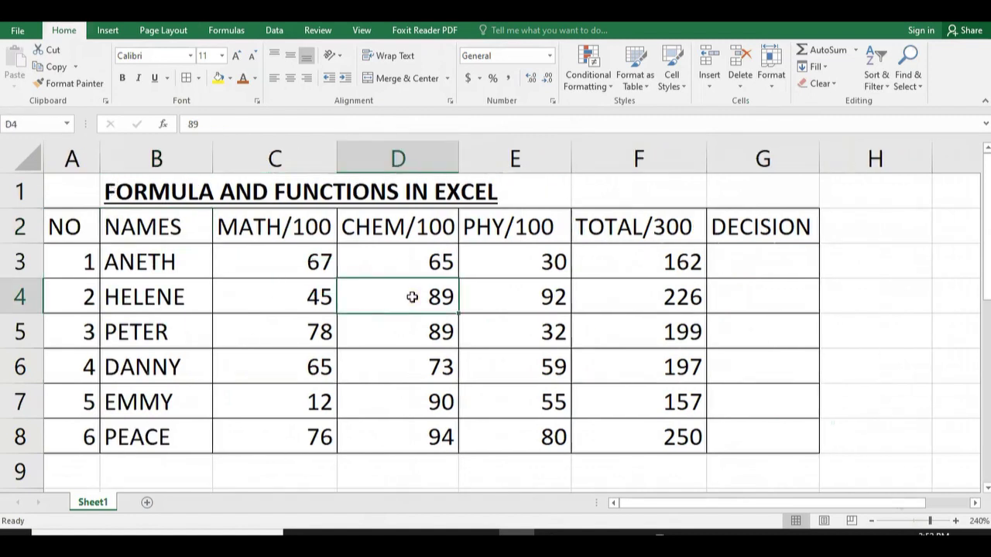
- Enter the formula =IF(F3>=150,"PASS","FAIL") in G3 to decide the first student's result from the total
click(745, 258)
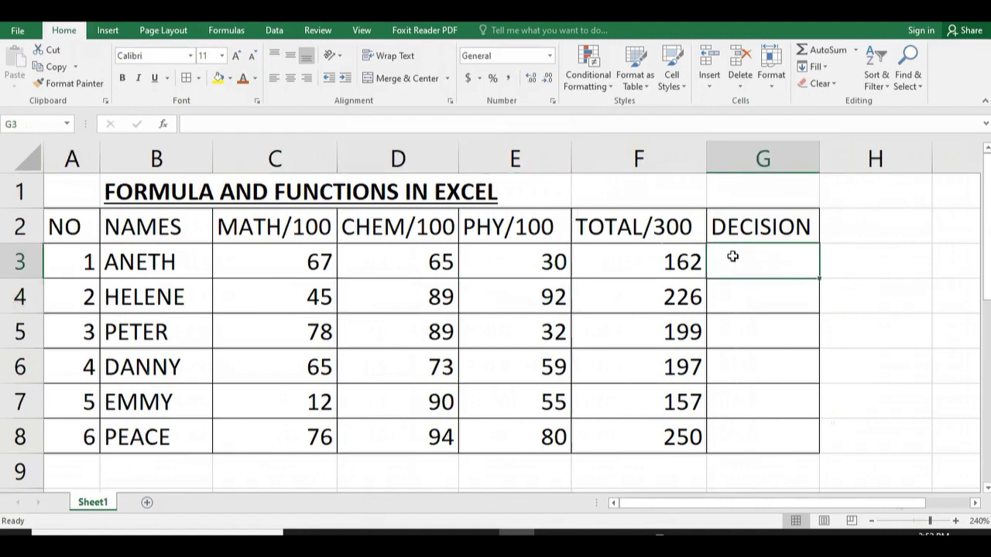
text(=)
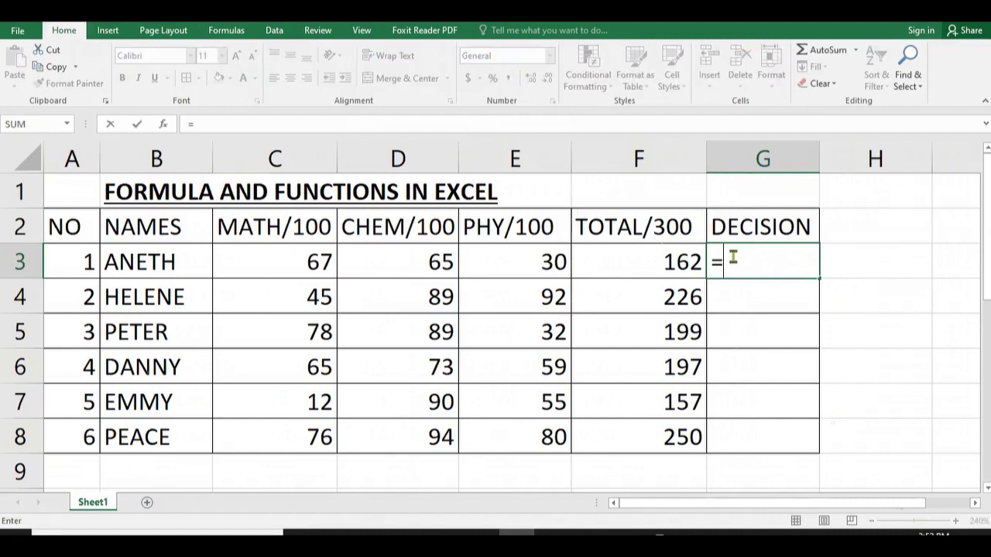
text(IF)
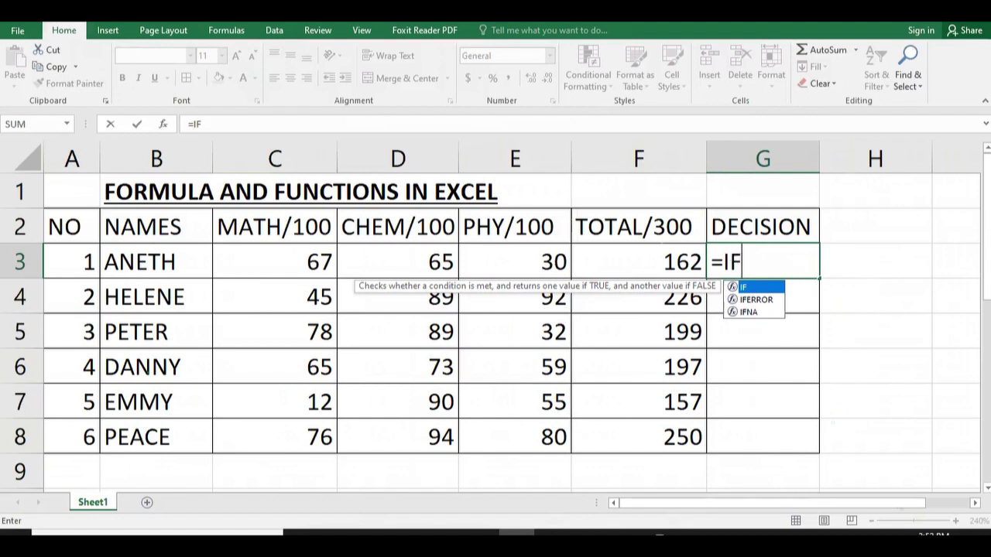
text(()
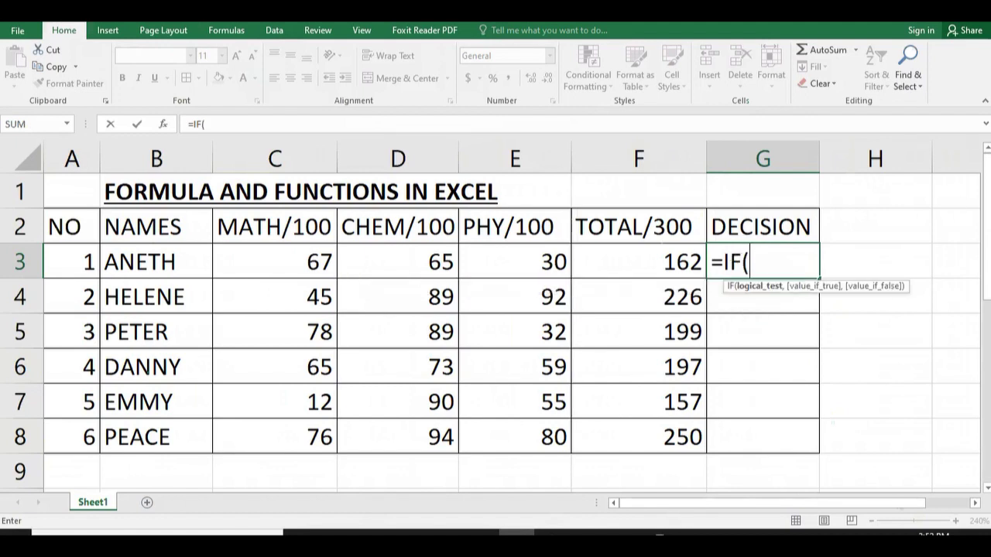
click(673, 265)
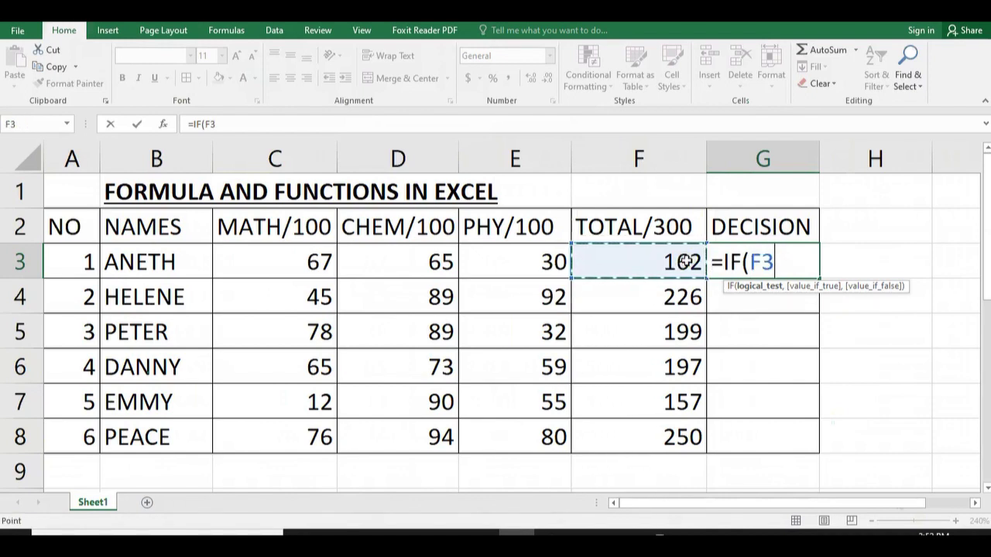
text(>)
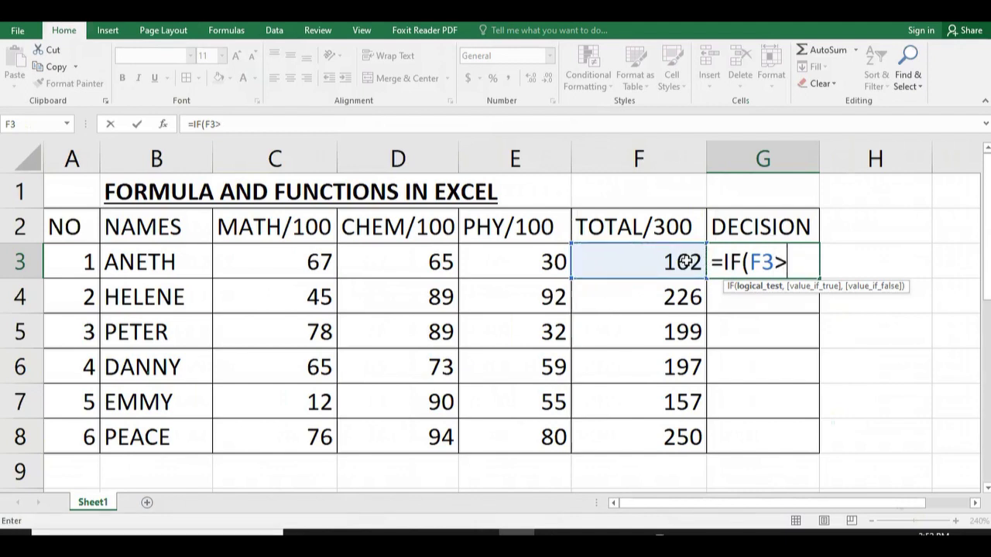
text(=150)
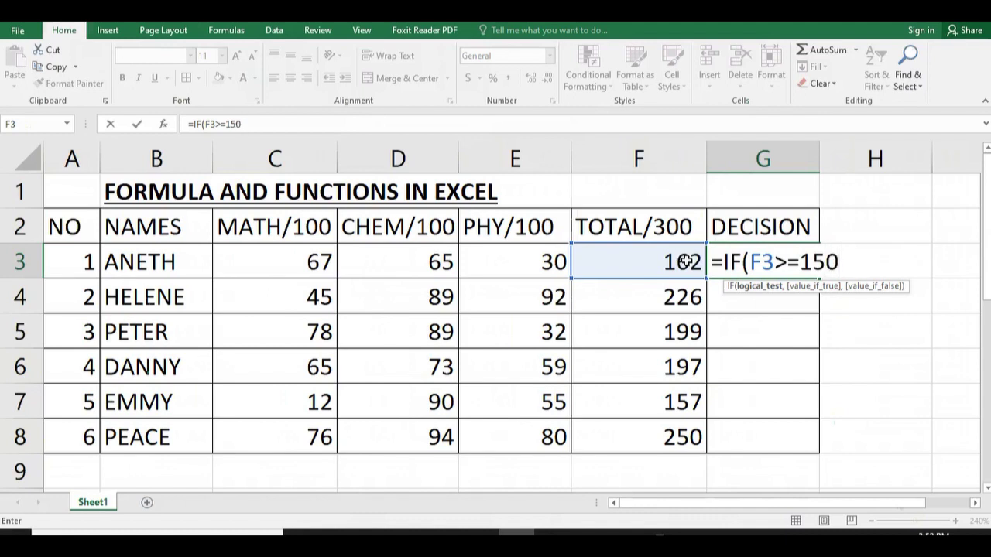
text(,)
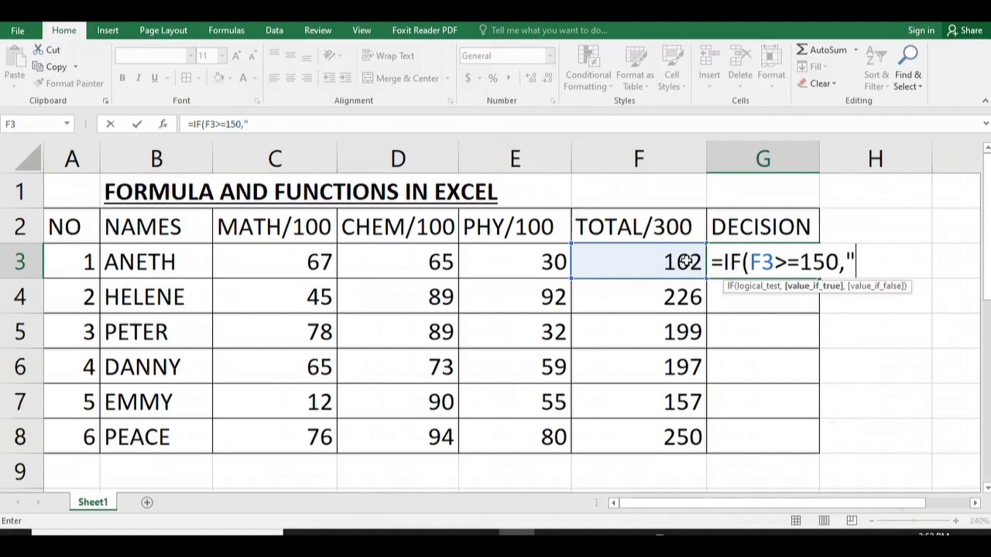
text( PASS)
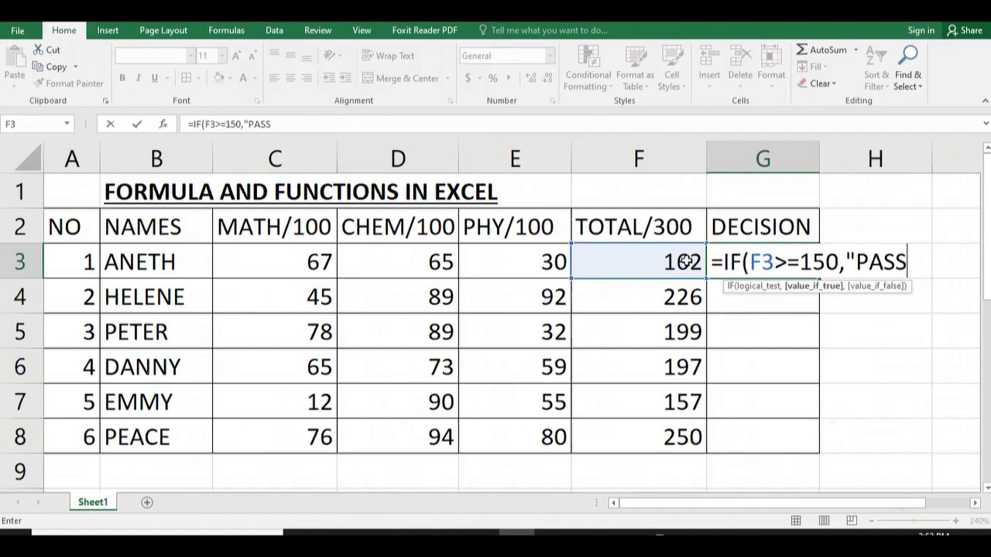
text(")
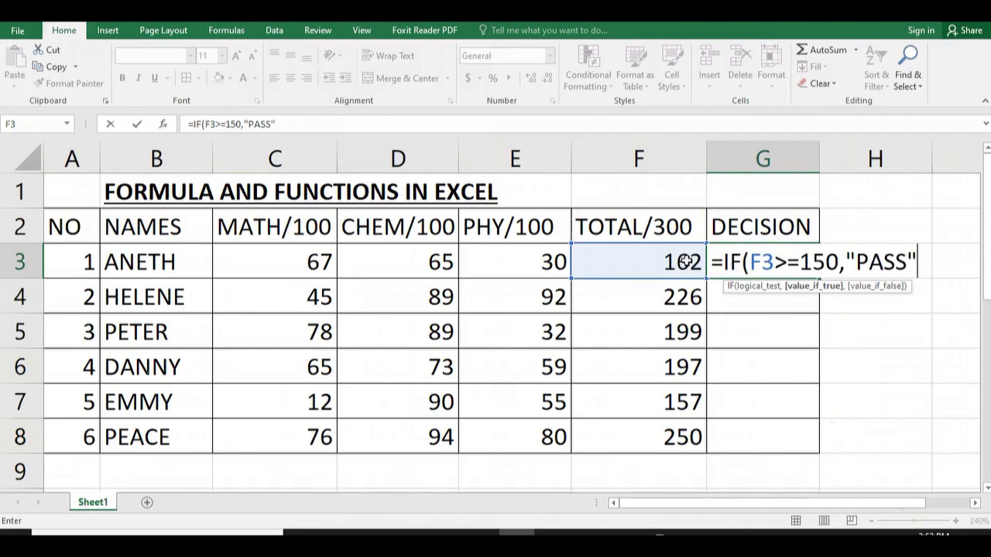
text(,)
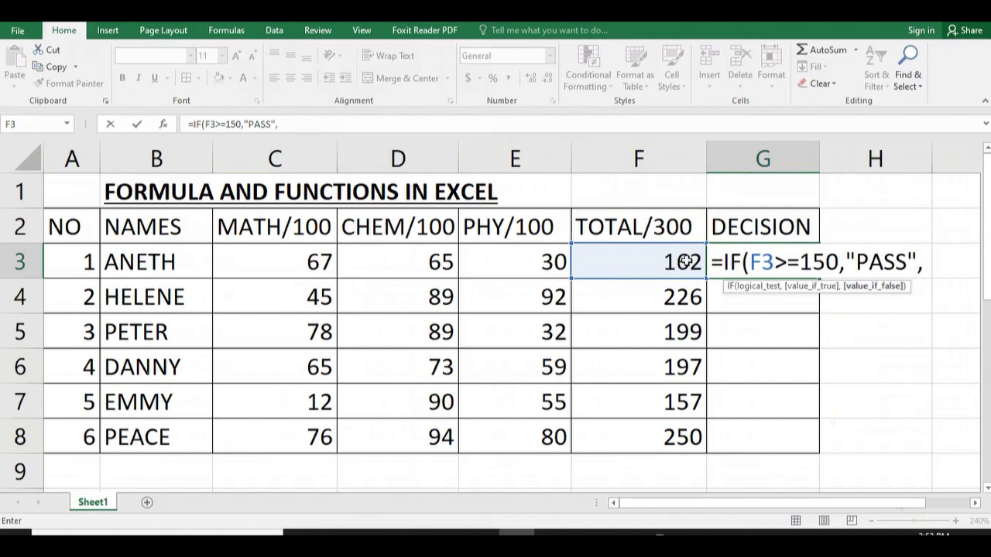
text("FAI)
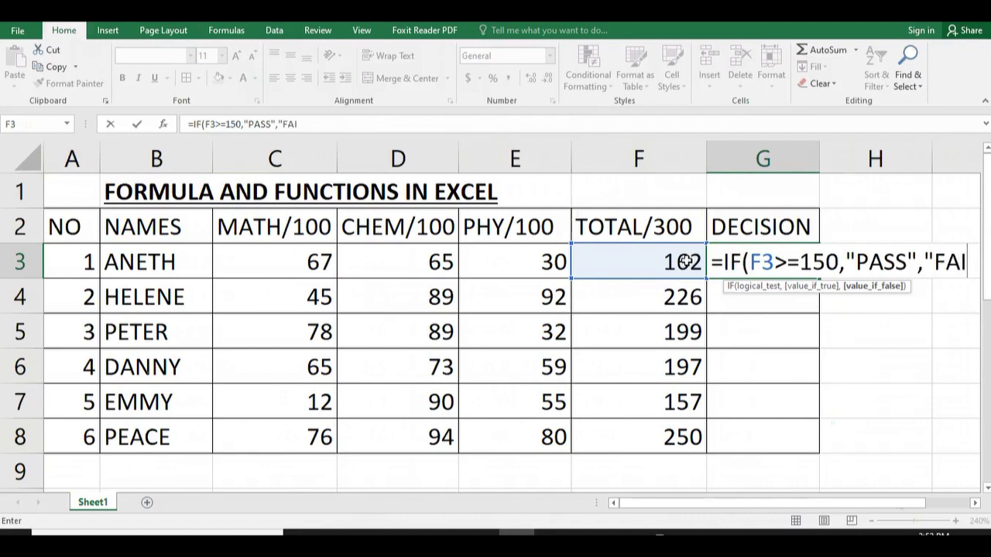
text(L")
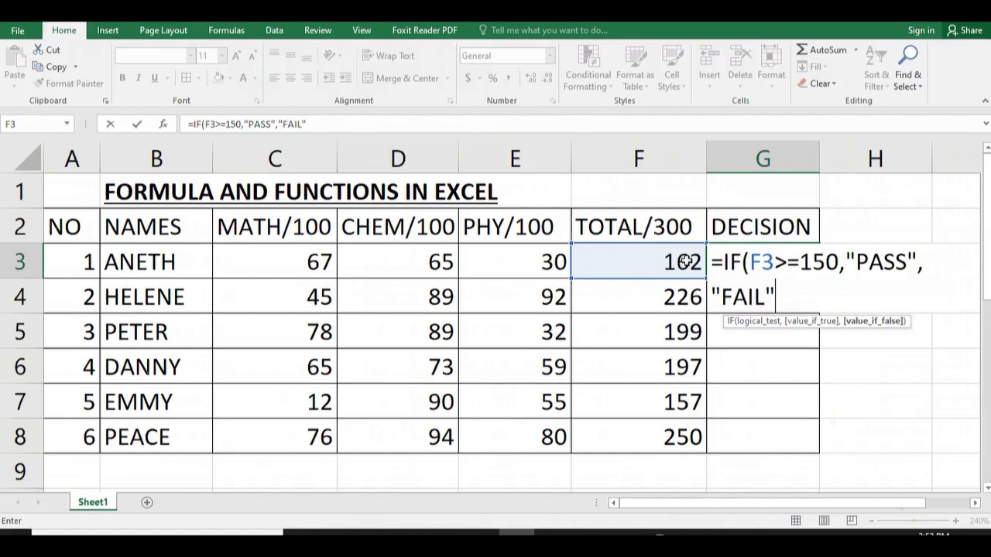
text())
key(Return)
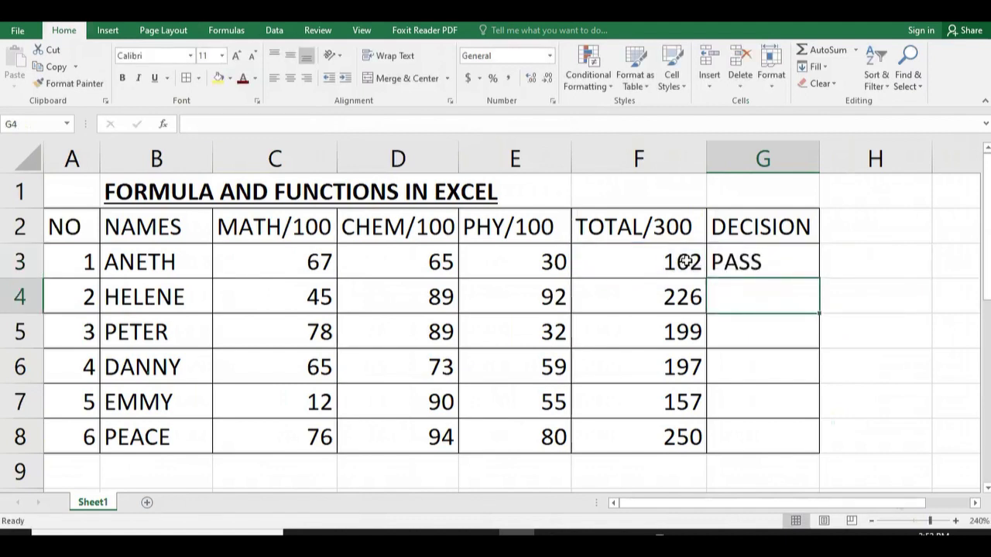
- Copy the IF formula from G3 down the DECISION column to G8
click(797, 268)
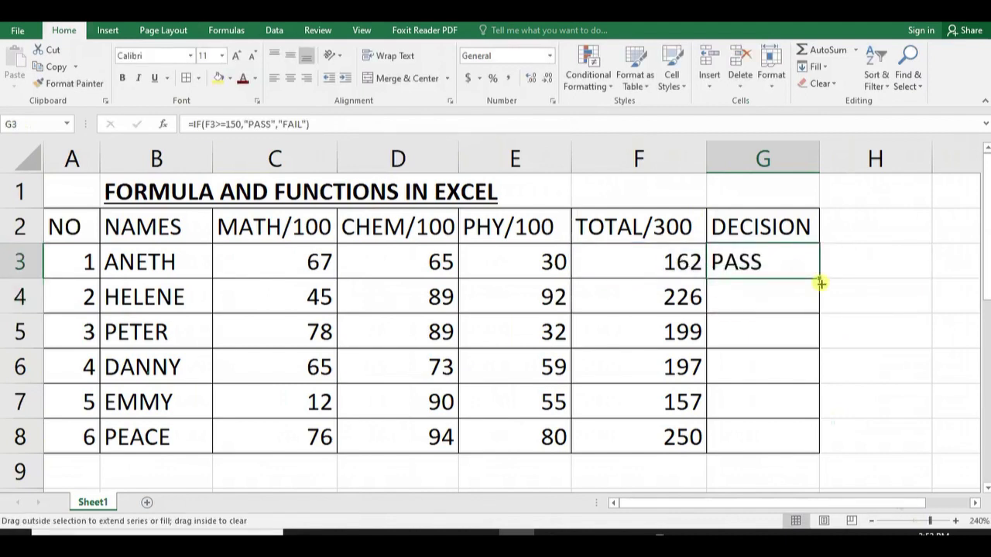
drag(820, 284, 842, 443)
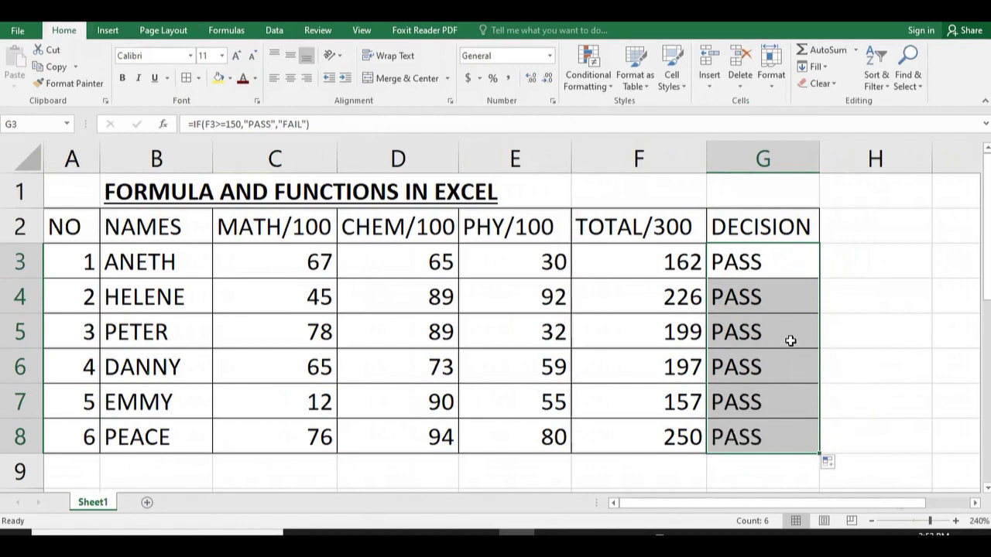
click(875, 305)
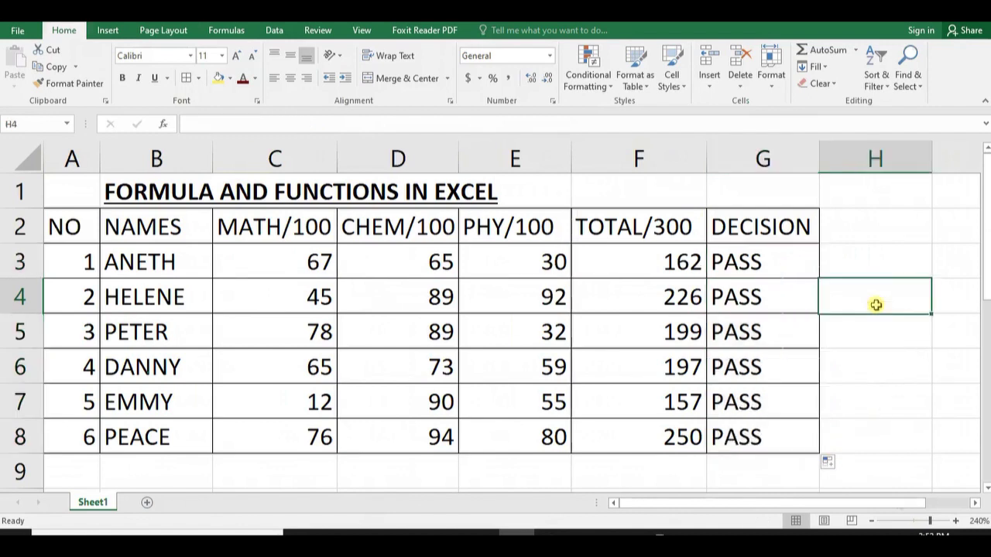
click(746, 266)
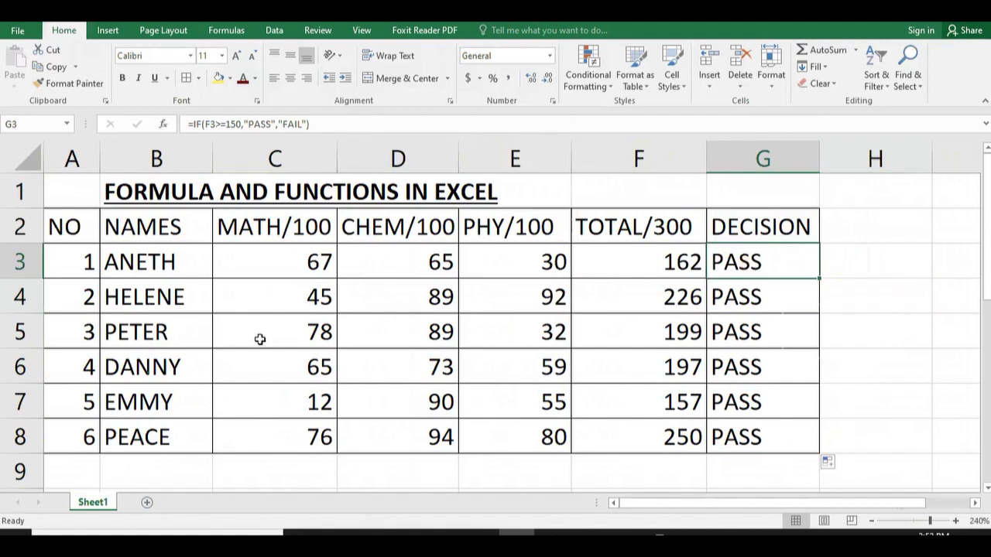
- Change the MATH/100 marks in C3 and C6 to 12 to test the decision formulas
click(297, 330)
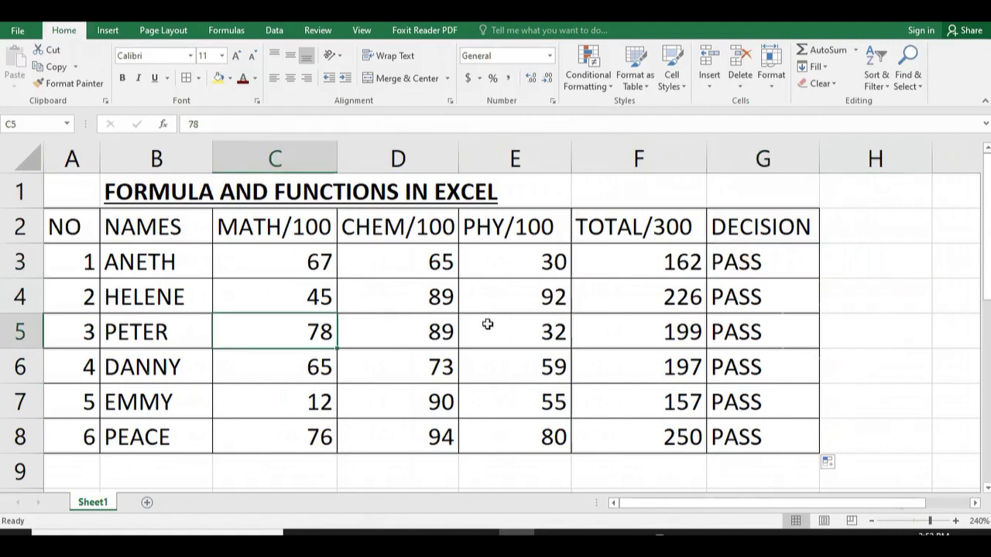
click(317, 265)
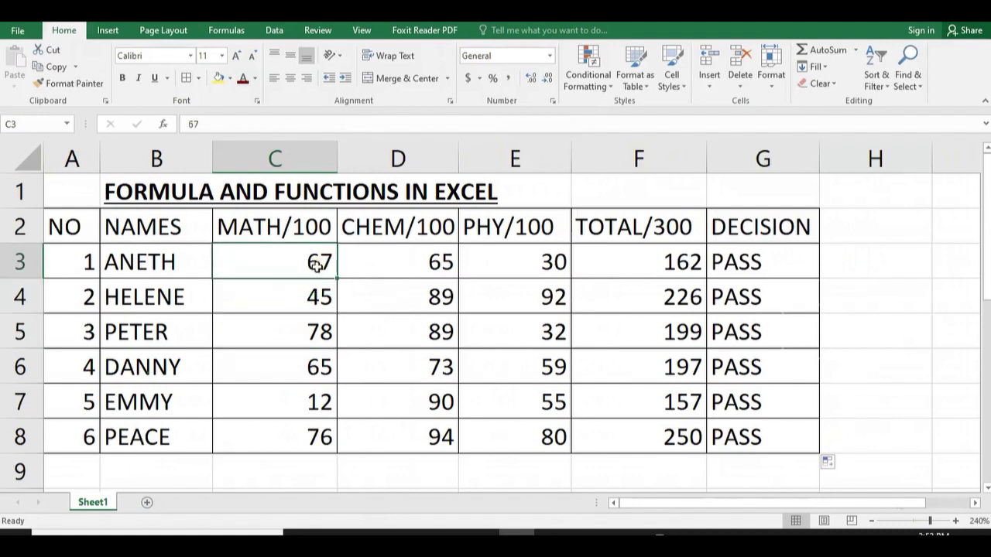
text(12)
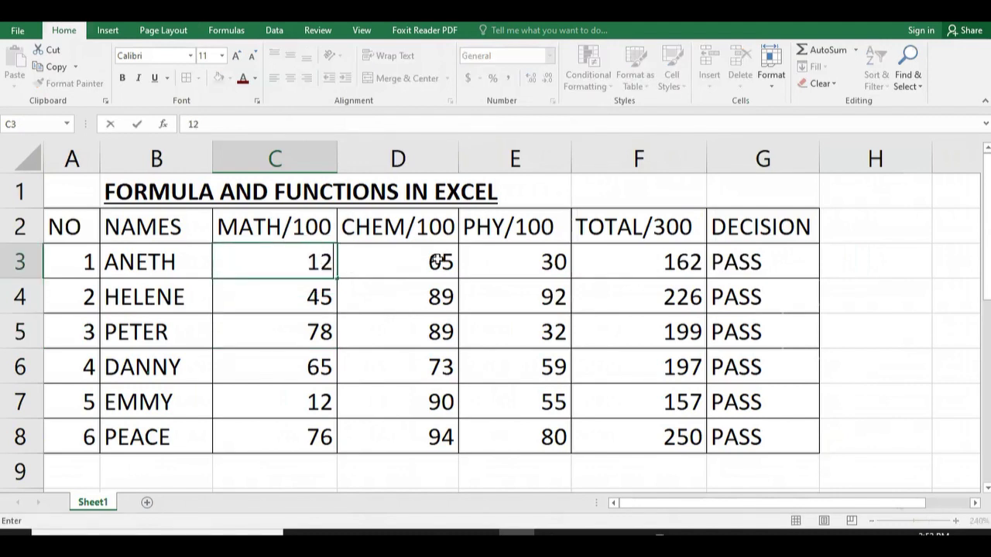
click(574, 472)
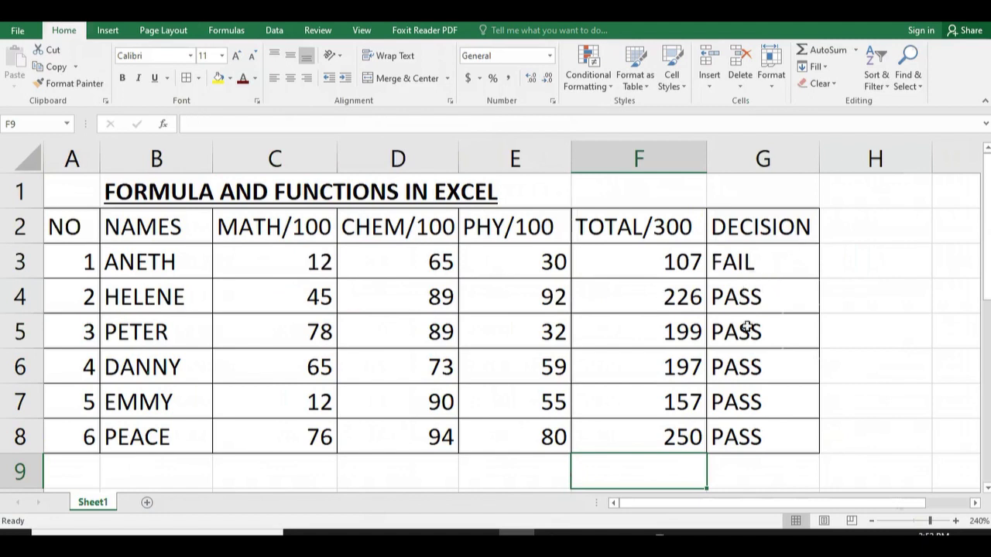
click(302, 365)
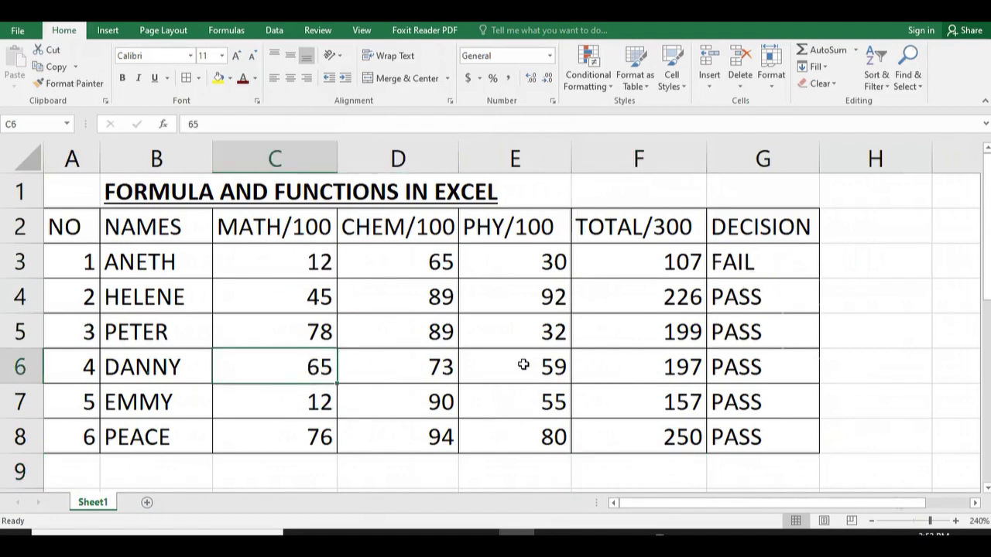
text(12)
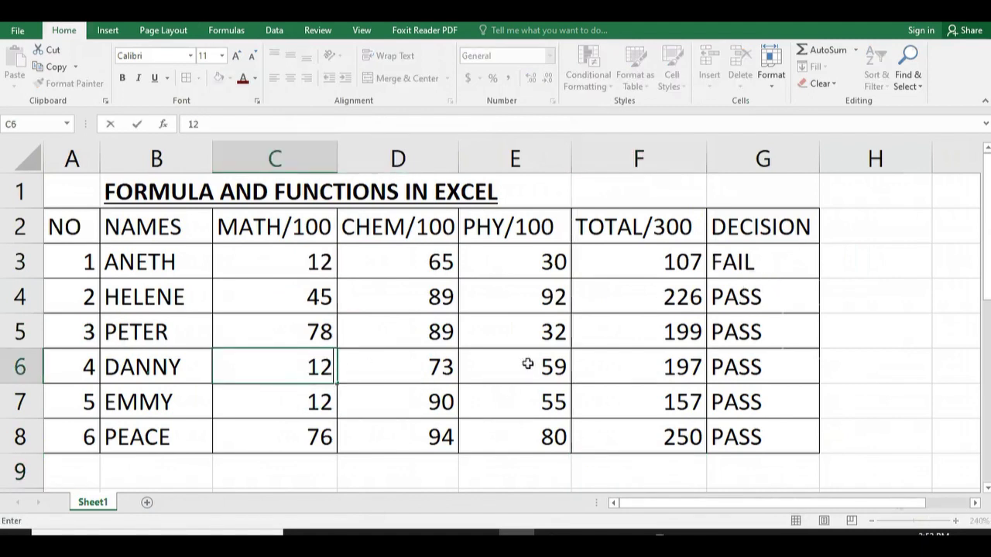
click(647, 416)
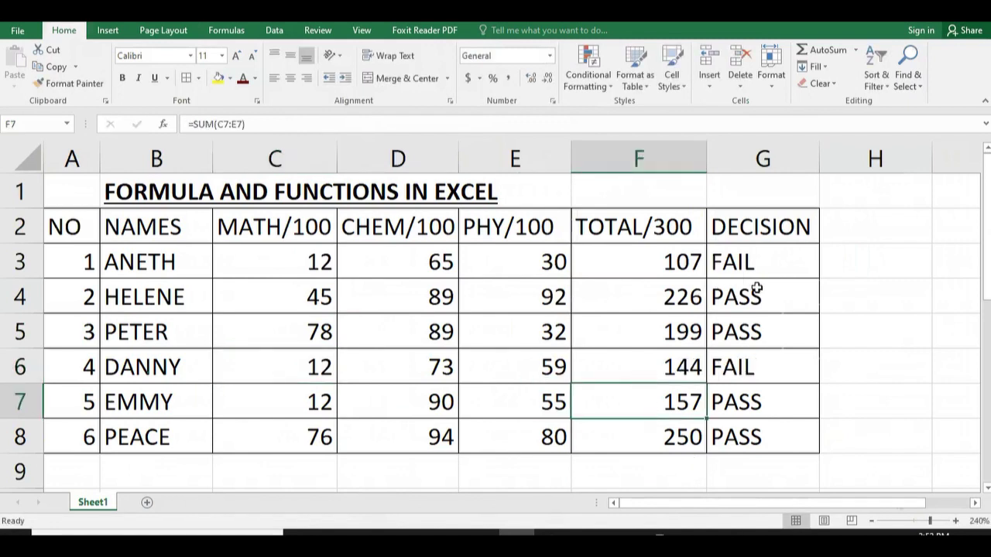
- Clear the decision formulas from G3:G8, keeping the DECISION header
click(786, 262)
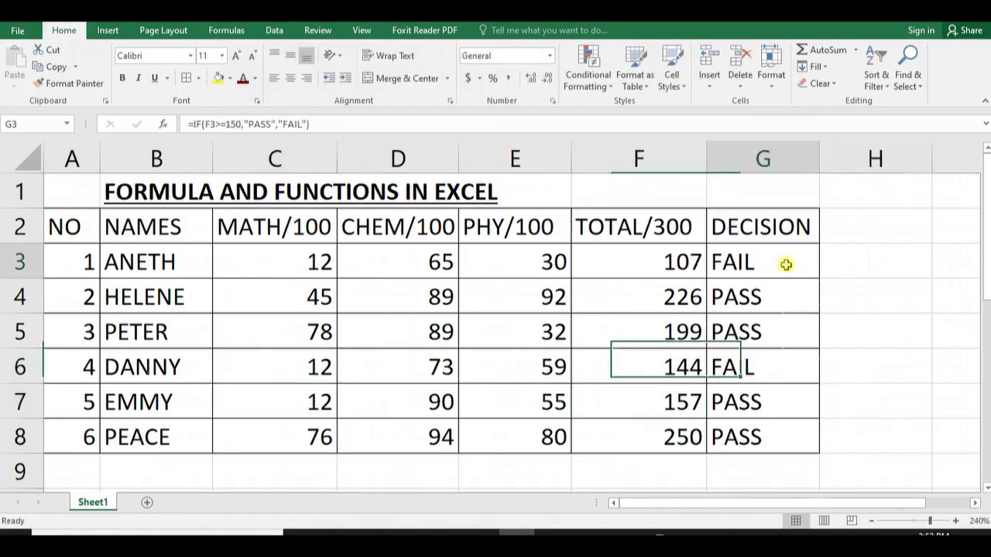
drag(786, 265, 774, 438)
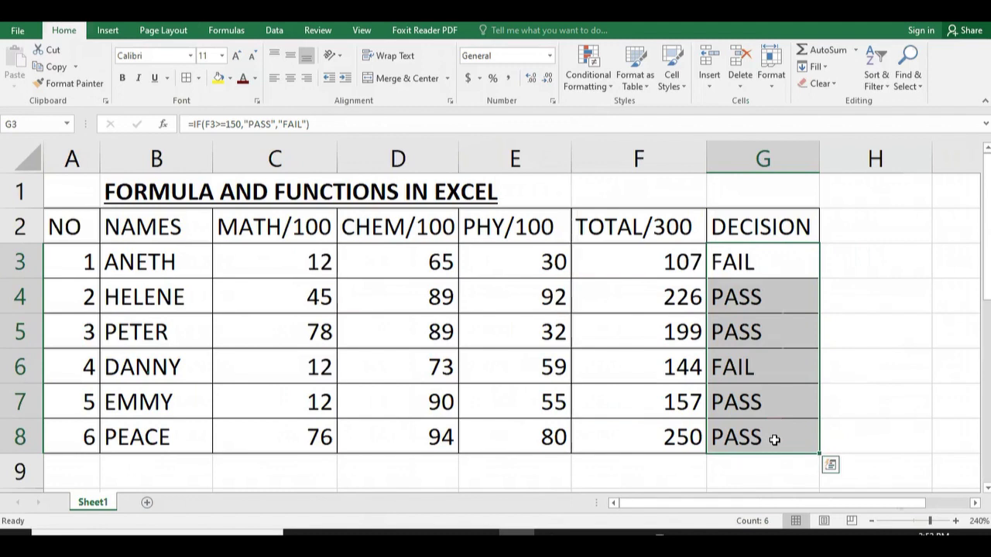
key(Delete)
- Enter the formula =IF(F3<150,"FAIL","PASS") in G3 to decide the first student's result with the reversed condition
click(757, 267)
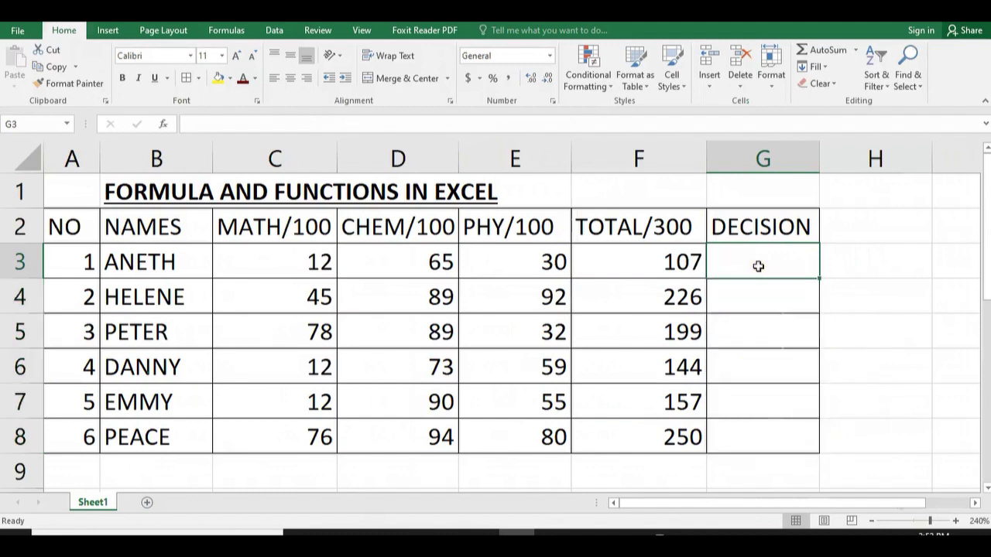
text(=)
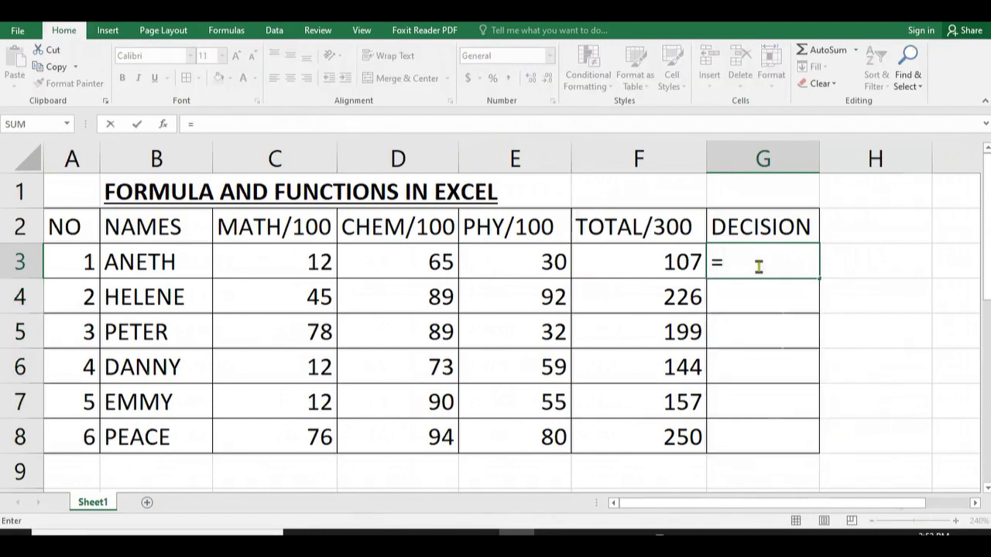
text(I)
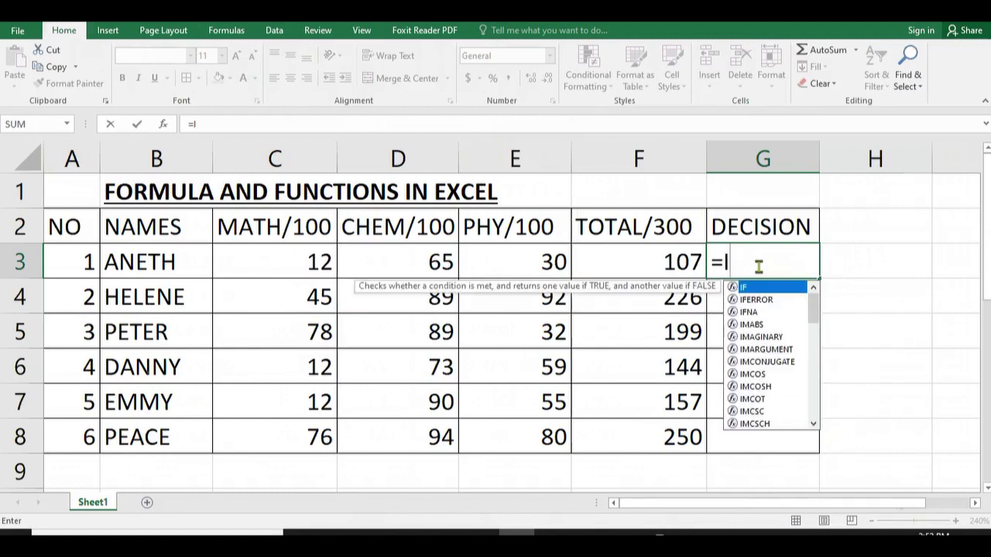
text(F()
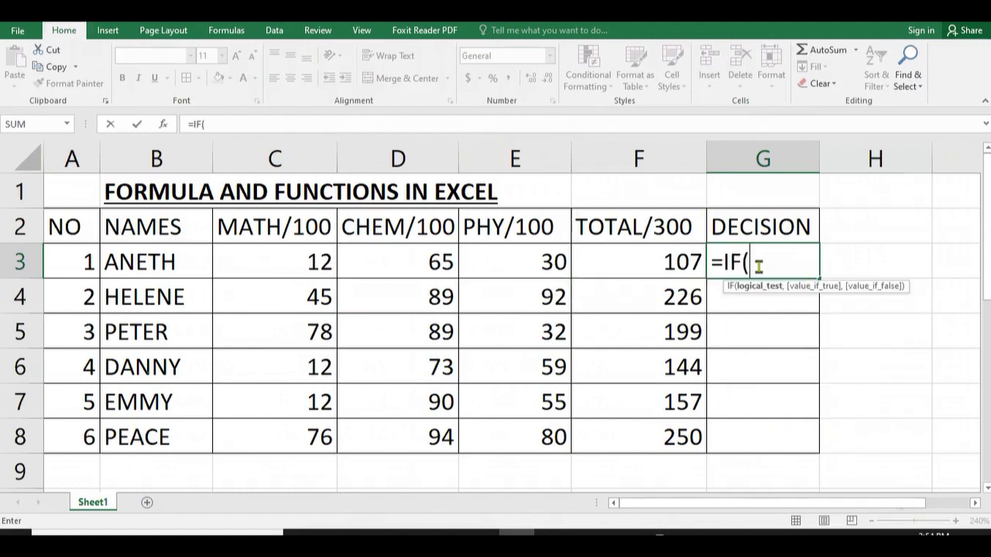
click(644, 255)
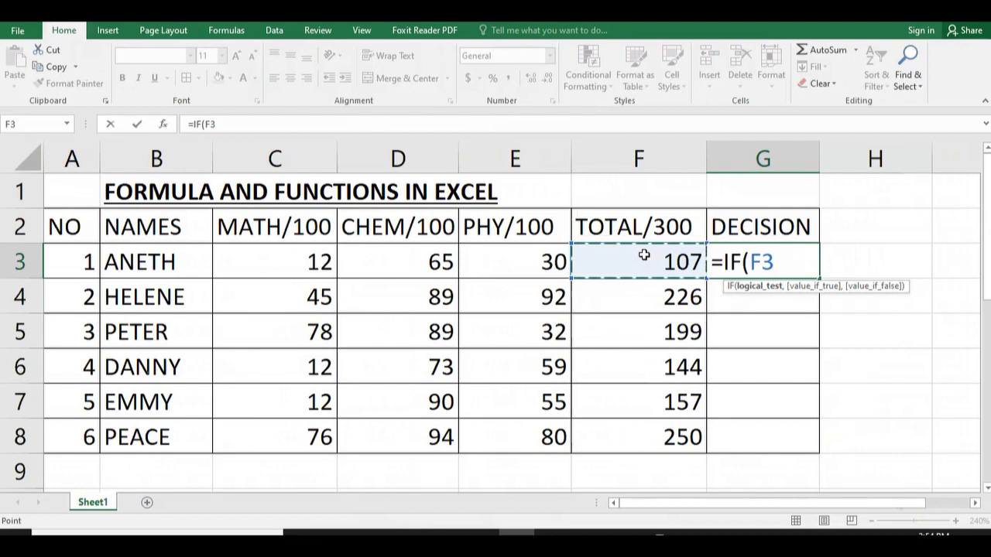
text(<1)
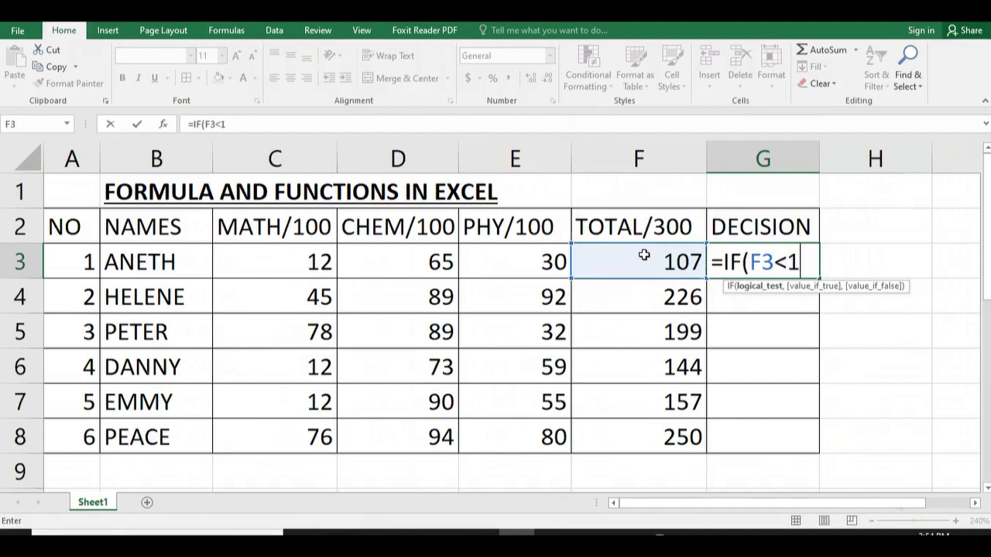
text(50)
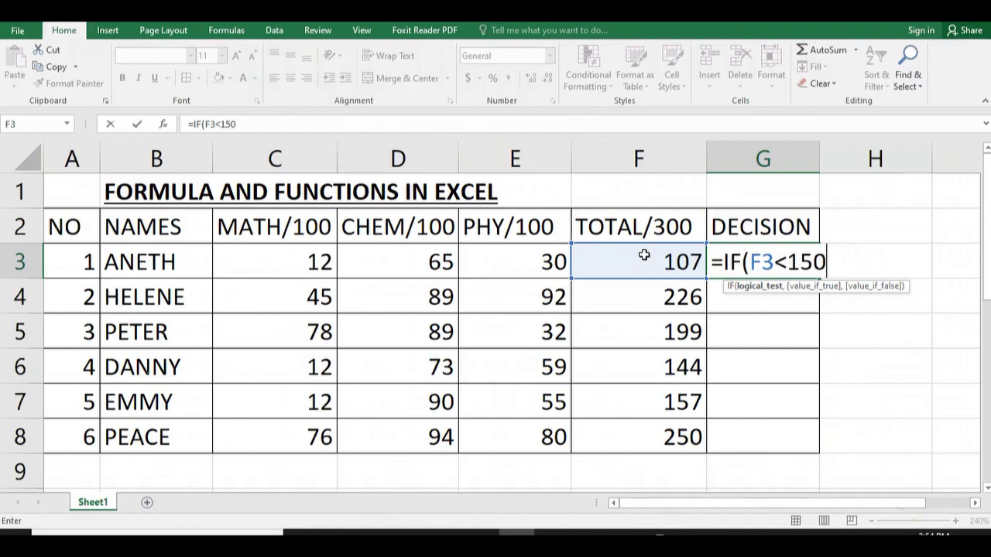
text(,)
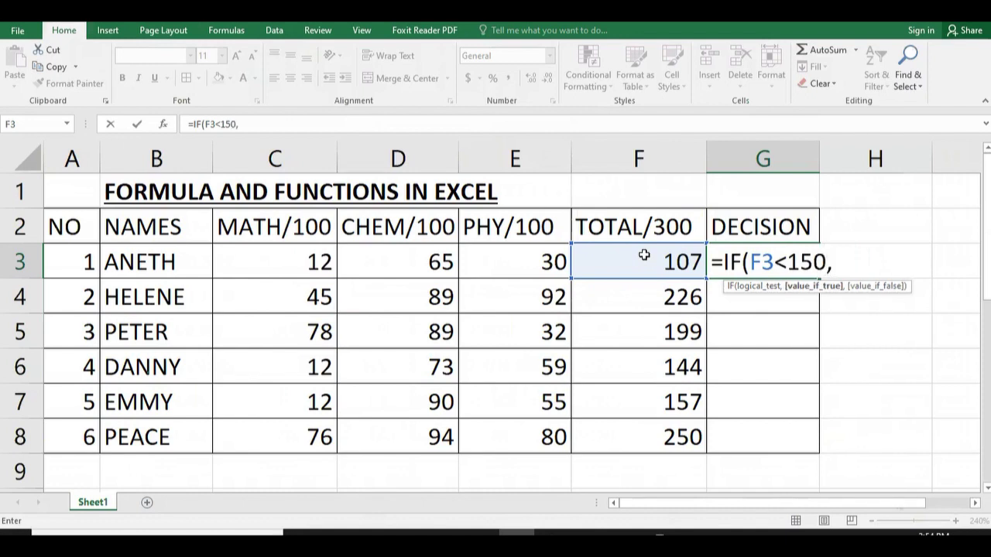
text("FAL)
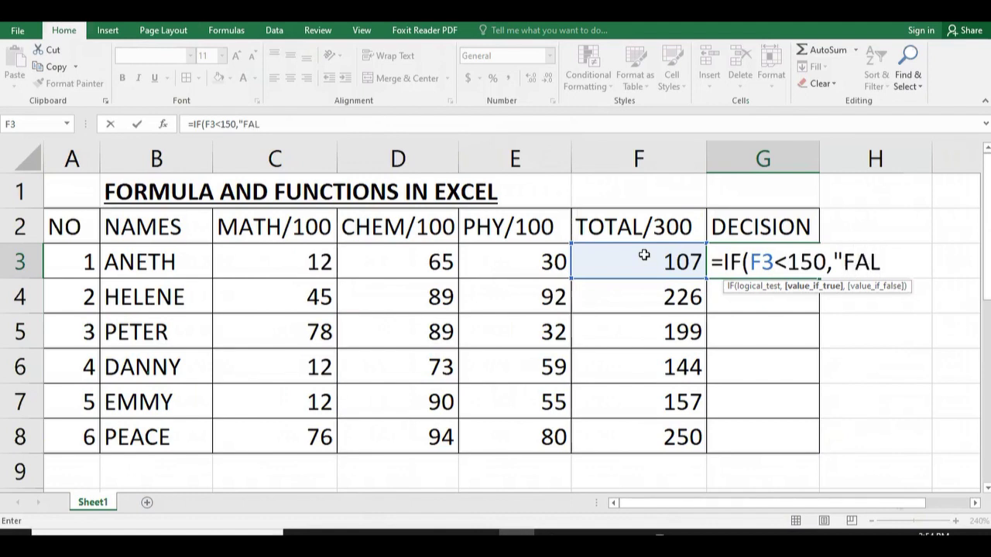
key(BackSpace)
text(IL",)
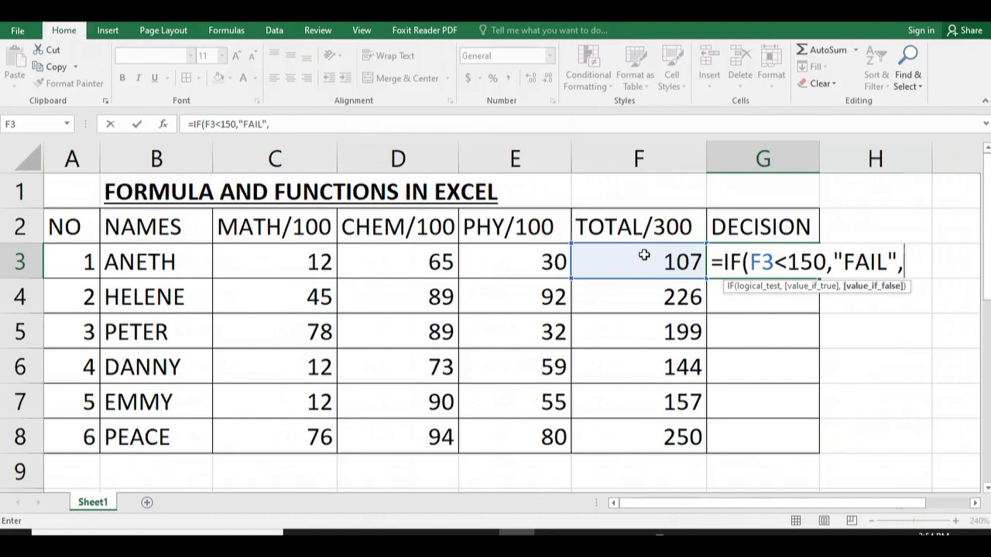
text(")
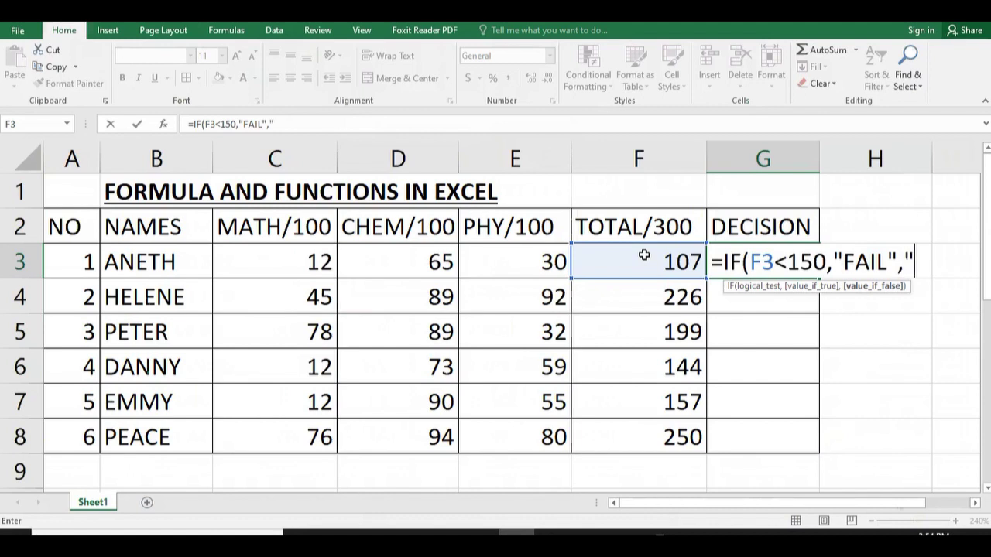
text(PASS)
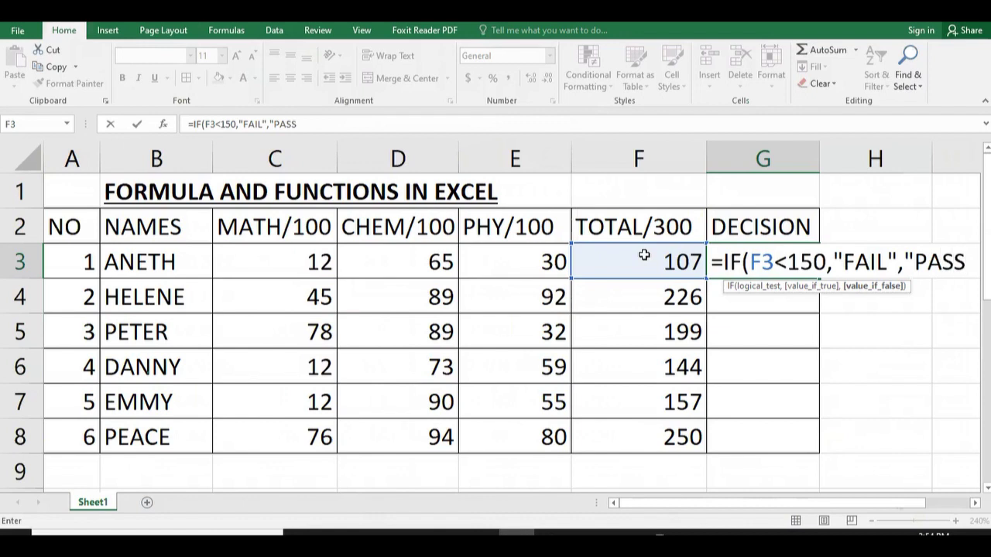
text("))
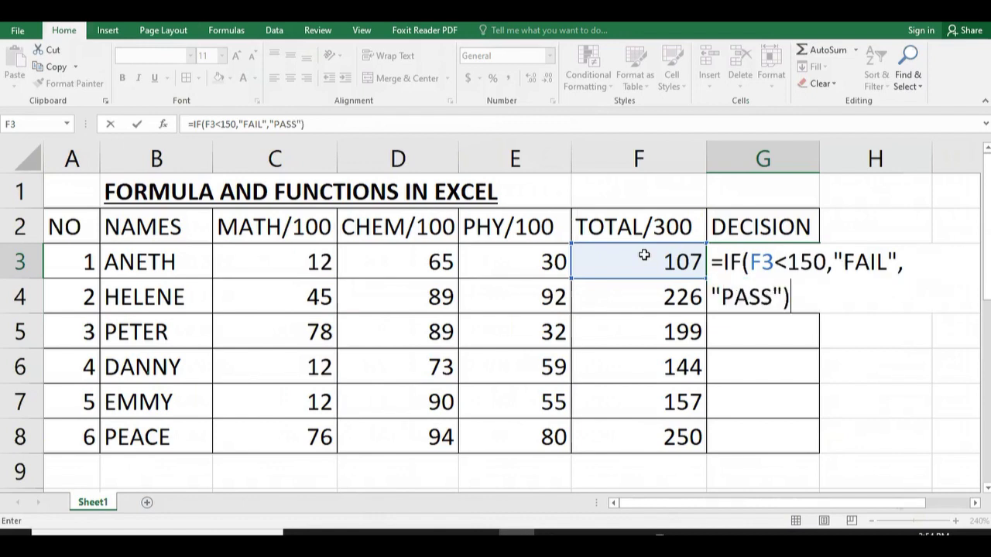
key(Return)
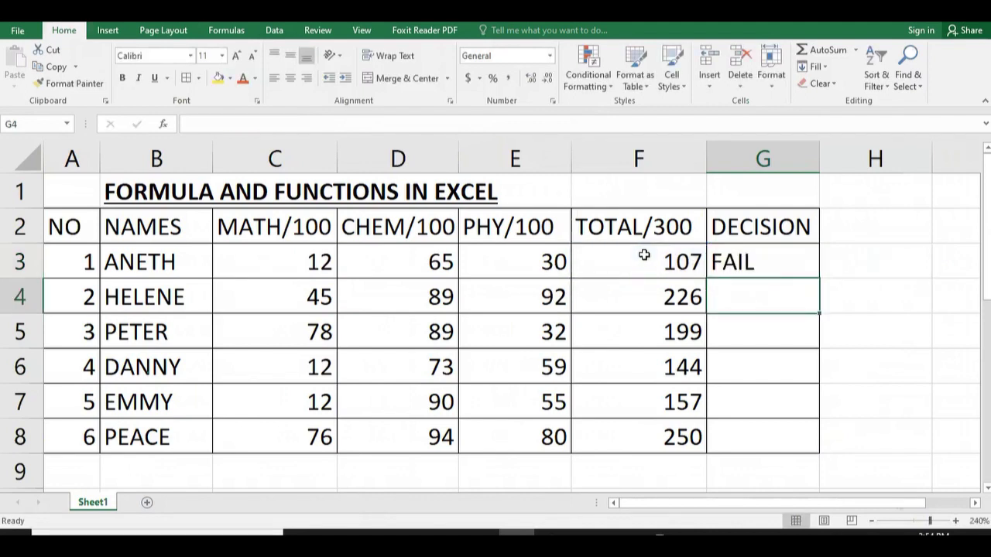
- Copy the reversed IF formula from G3 down the DECISION column to G8
click(770, 265)
drag(818, 276, 838, 425)
click(897, 301)
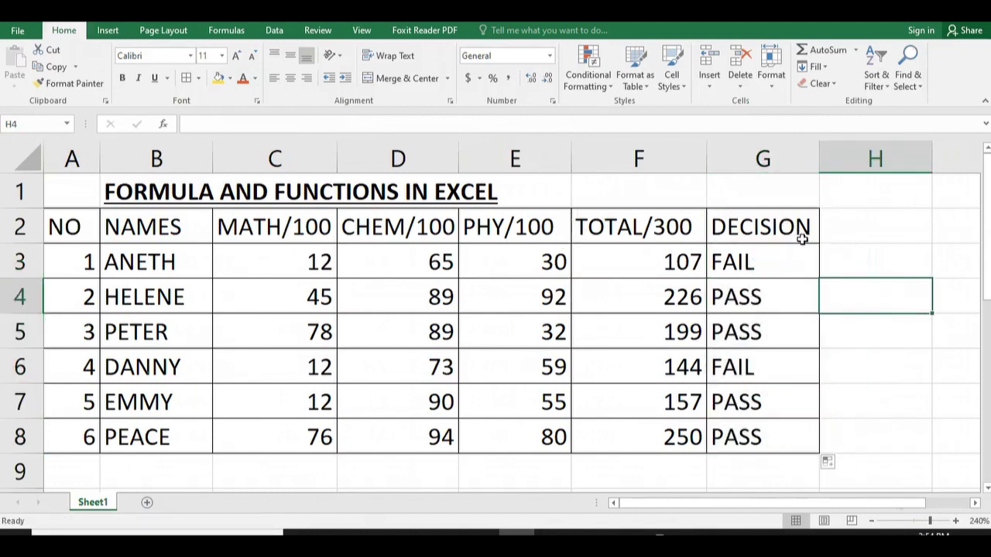
- Review the IF formulas in G3 and G4 of the DECISION column without changing them
click(739, 262)
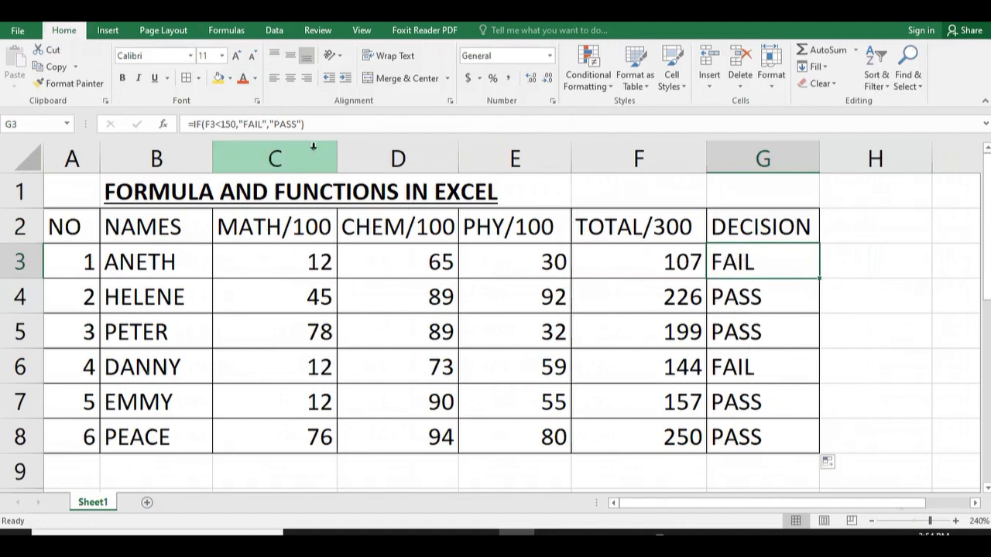
drag(310, 124, 186, 127)
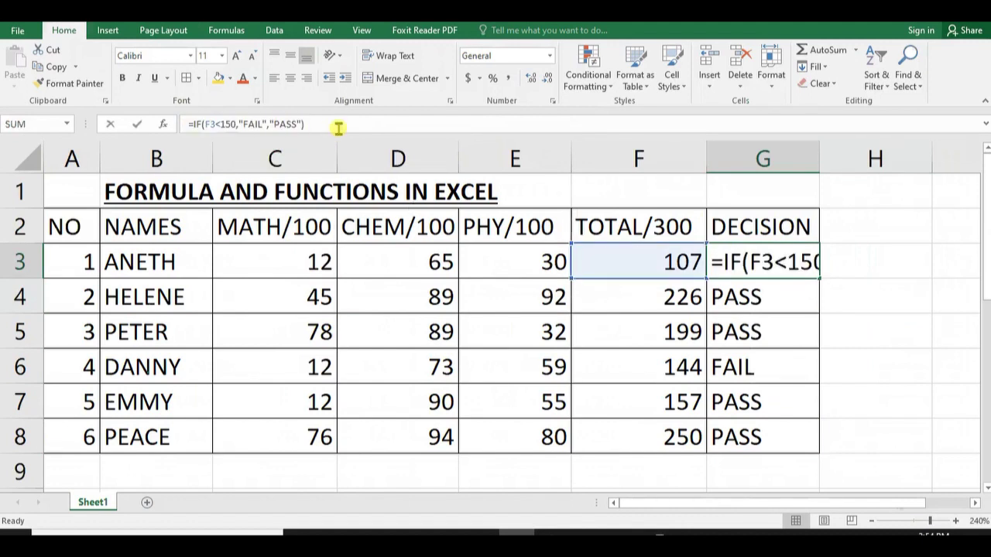
key(Return)
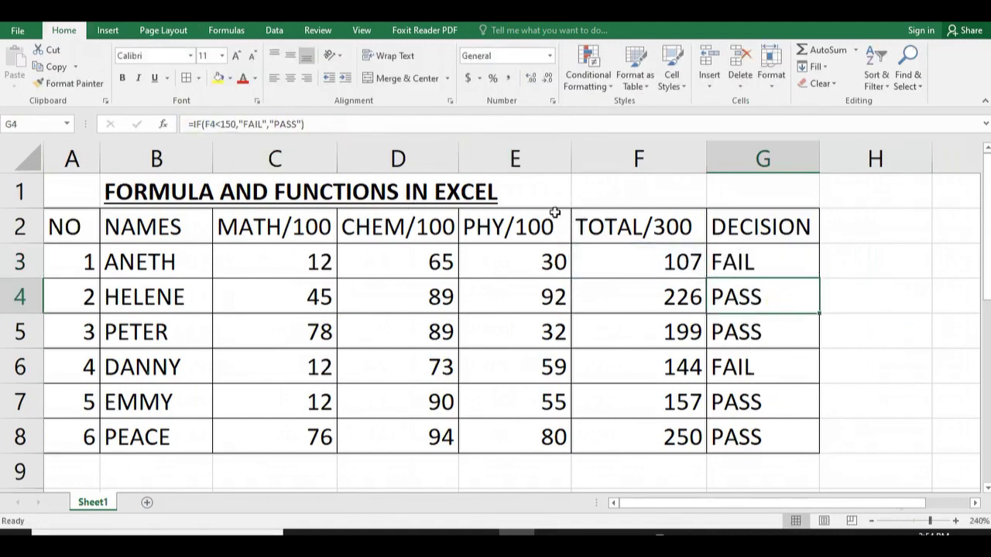
click(328, 124)
drag(187, 124, 328, 123)
click(869, 369)
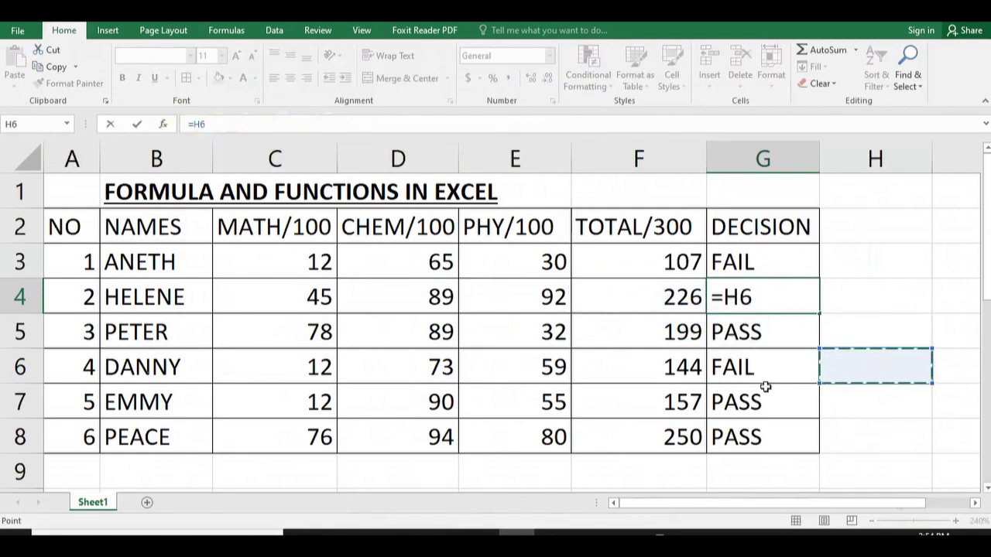
key(Escape)
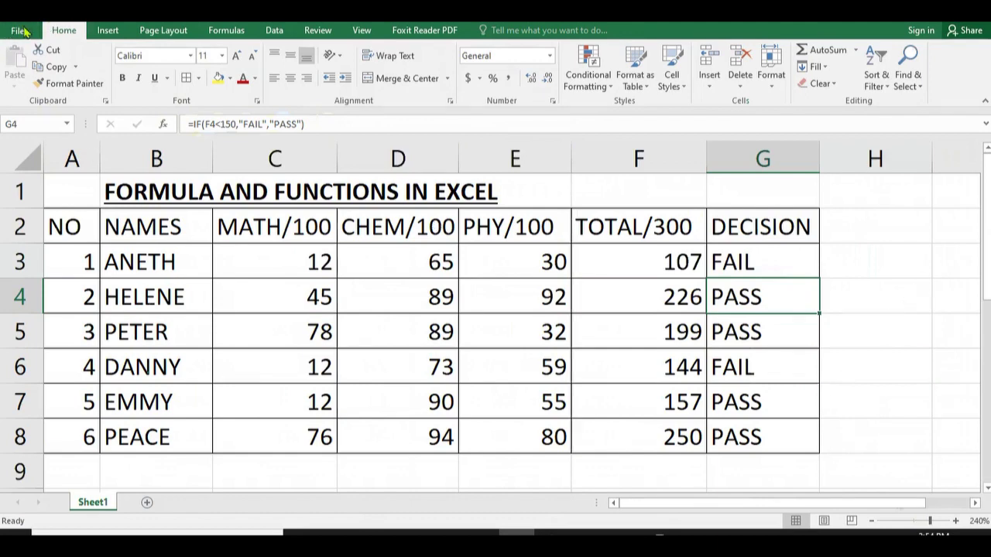
- Save the workbook to the Desktop as an Excel Workbook named FORMULA AND FUNCTION
click(23, 31)
click(46, 177)
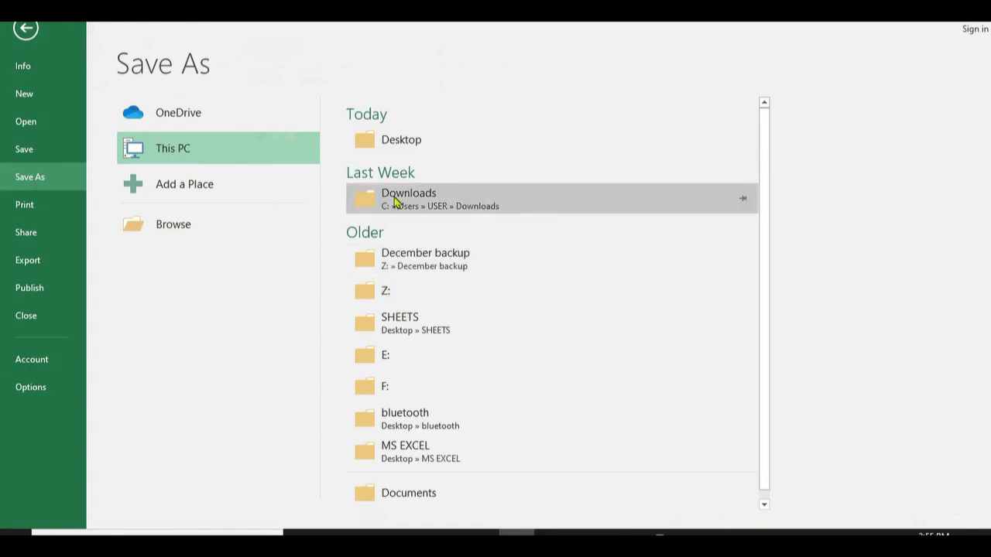
click(403, 143)
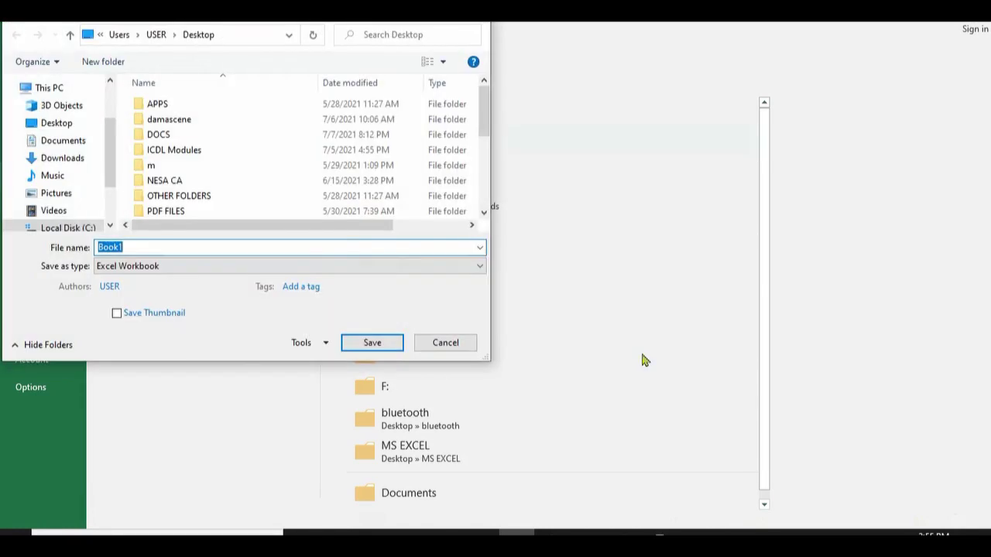
click(216, 266)
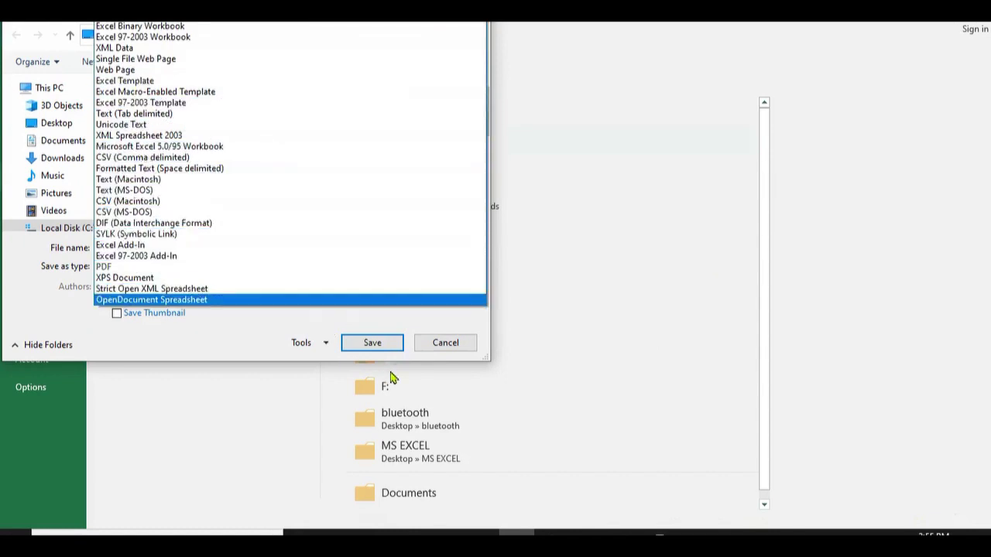
click(378, 346)
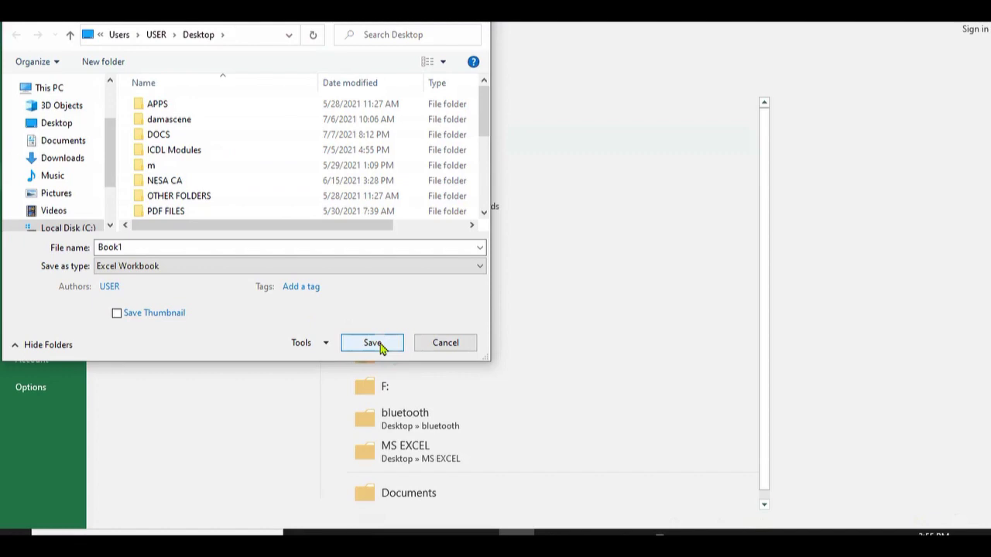
double_click(265, 247)
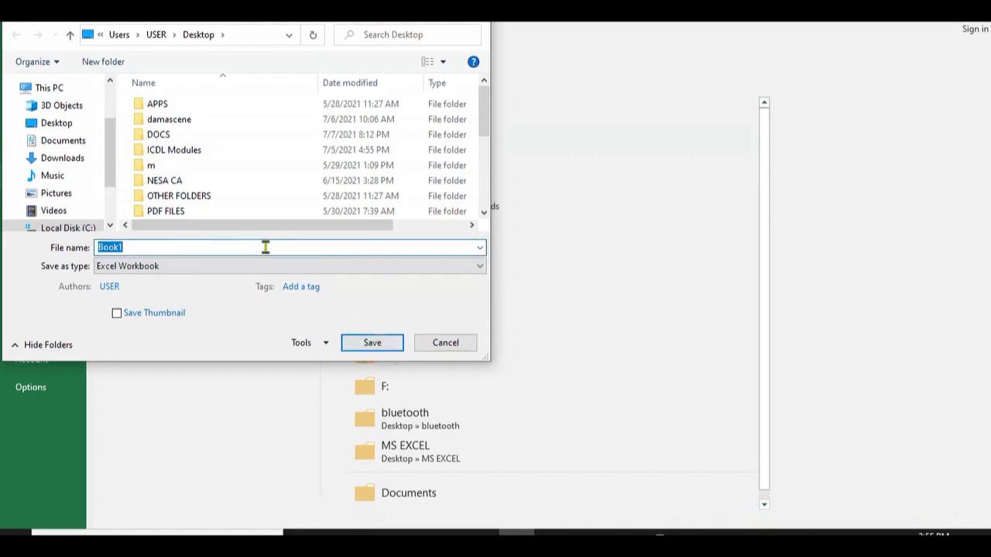
text(FORMULA A)
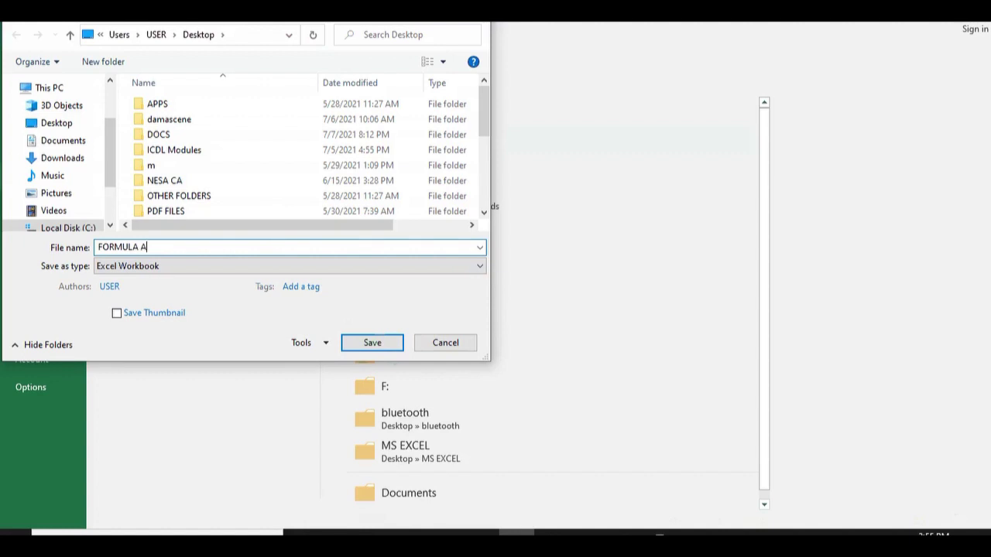
text(ND FUNCTION)
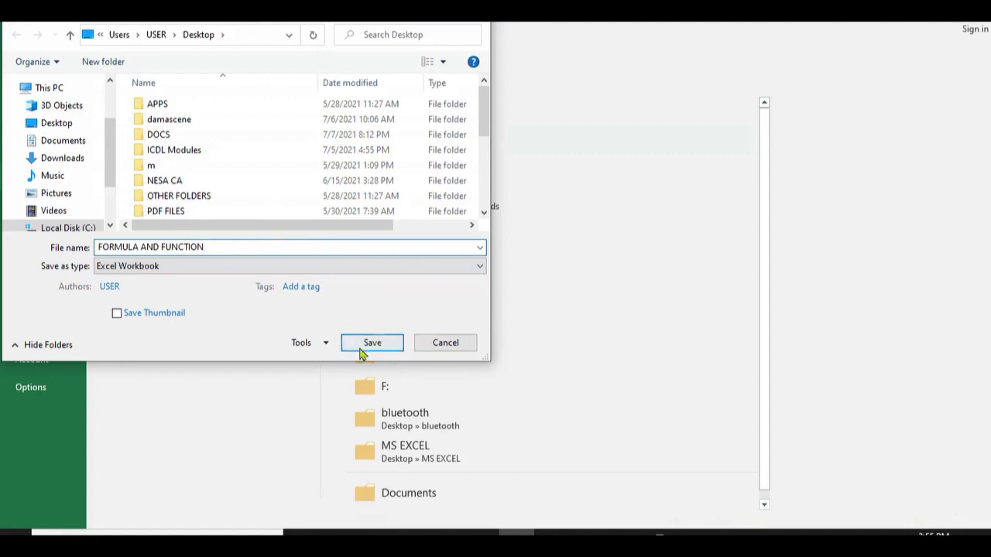
click(371, 347)
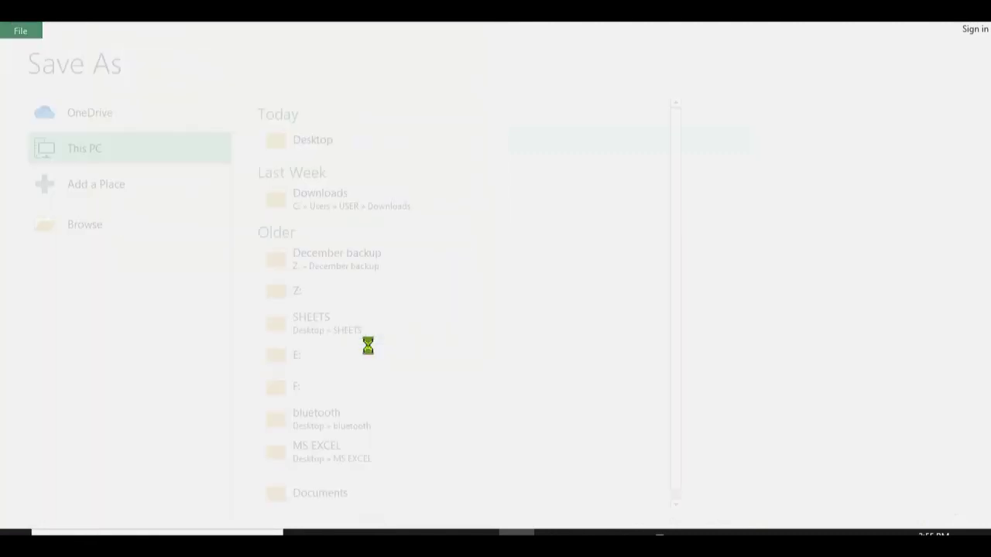